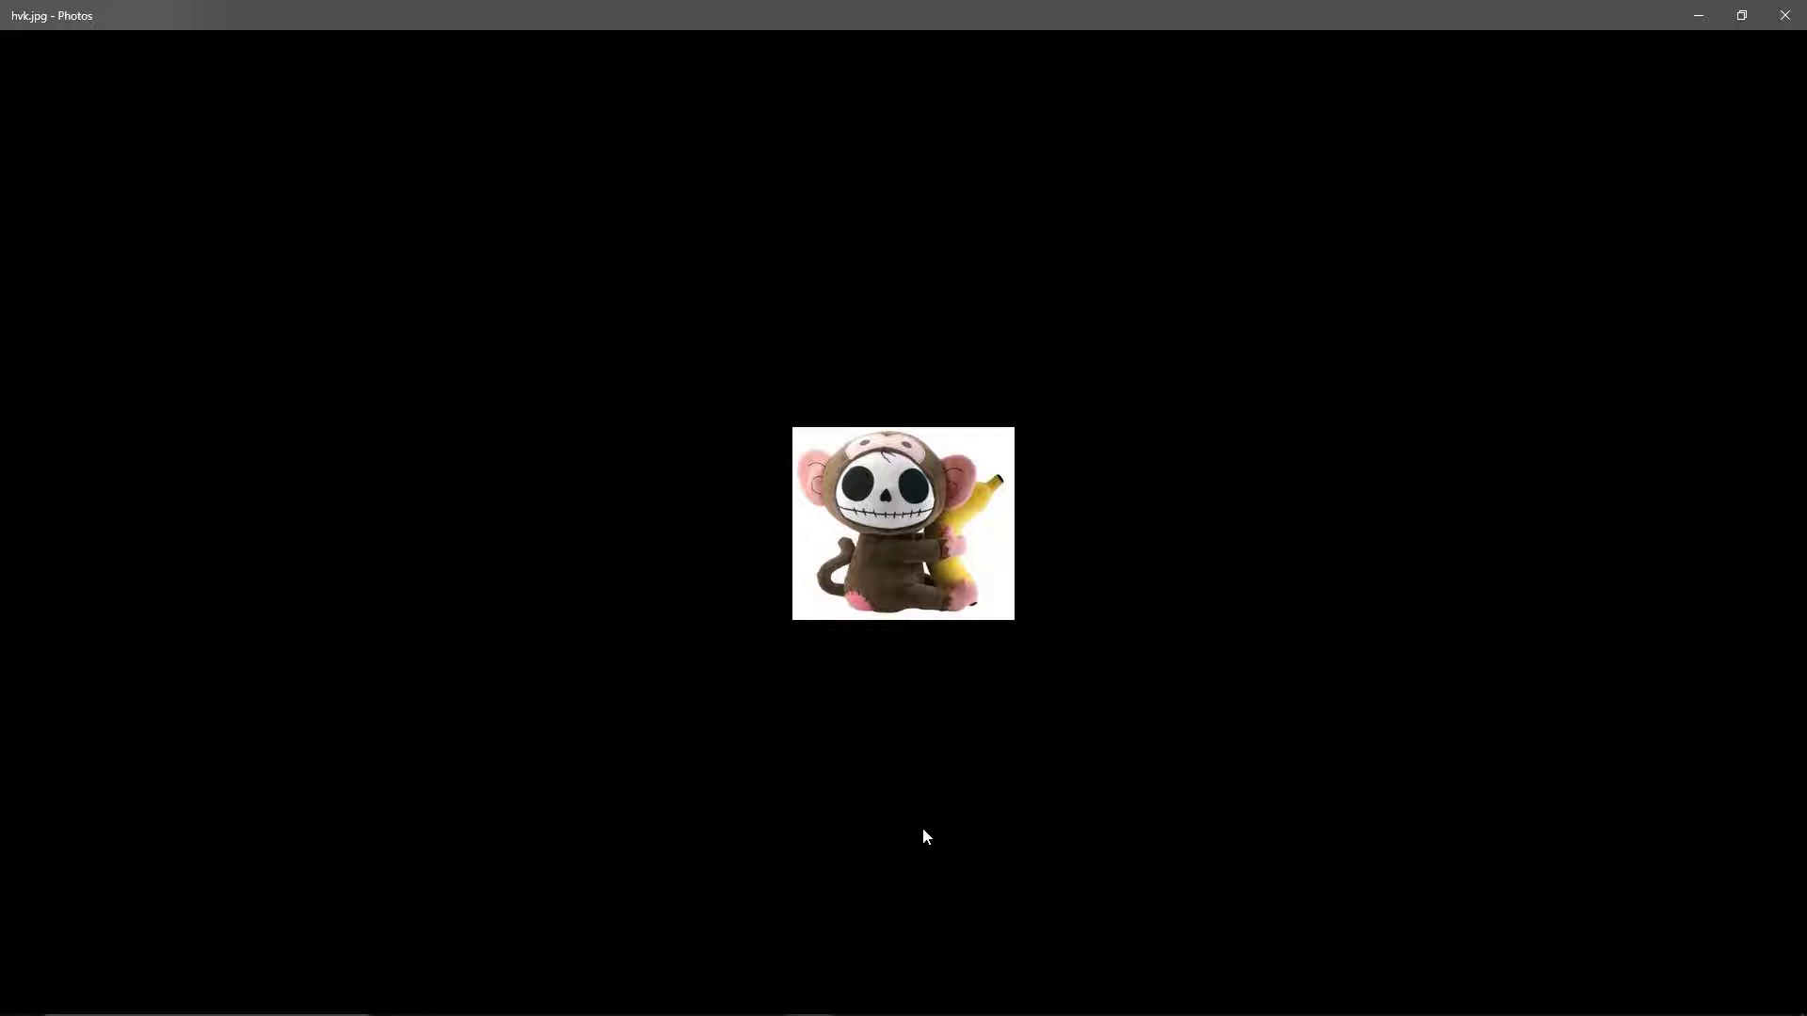
- Bring the Firefox window with the eastcoastcrypto.com homepage to the front
mouse_move(499, 1000)
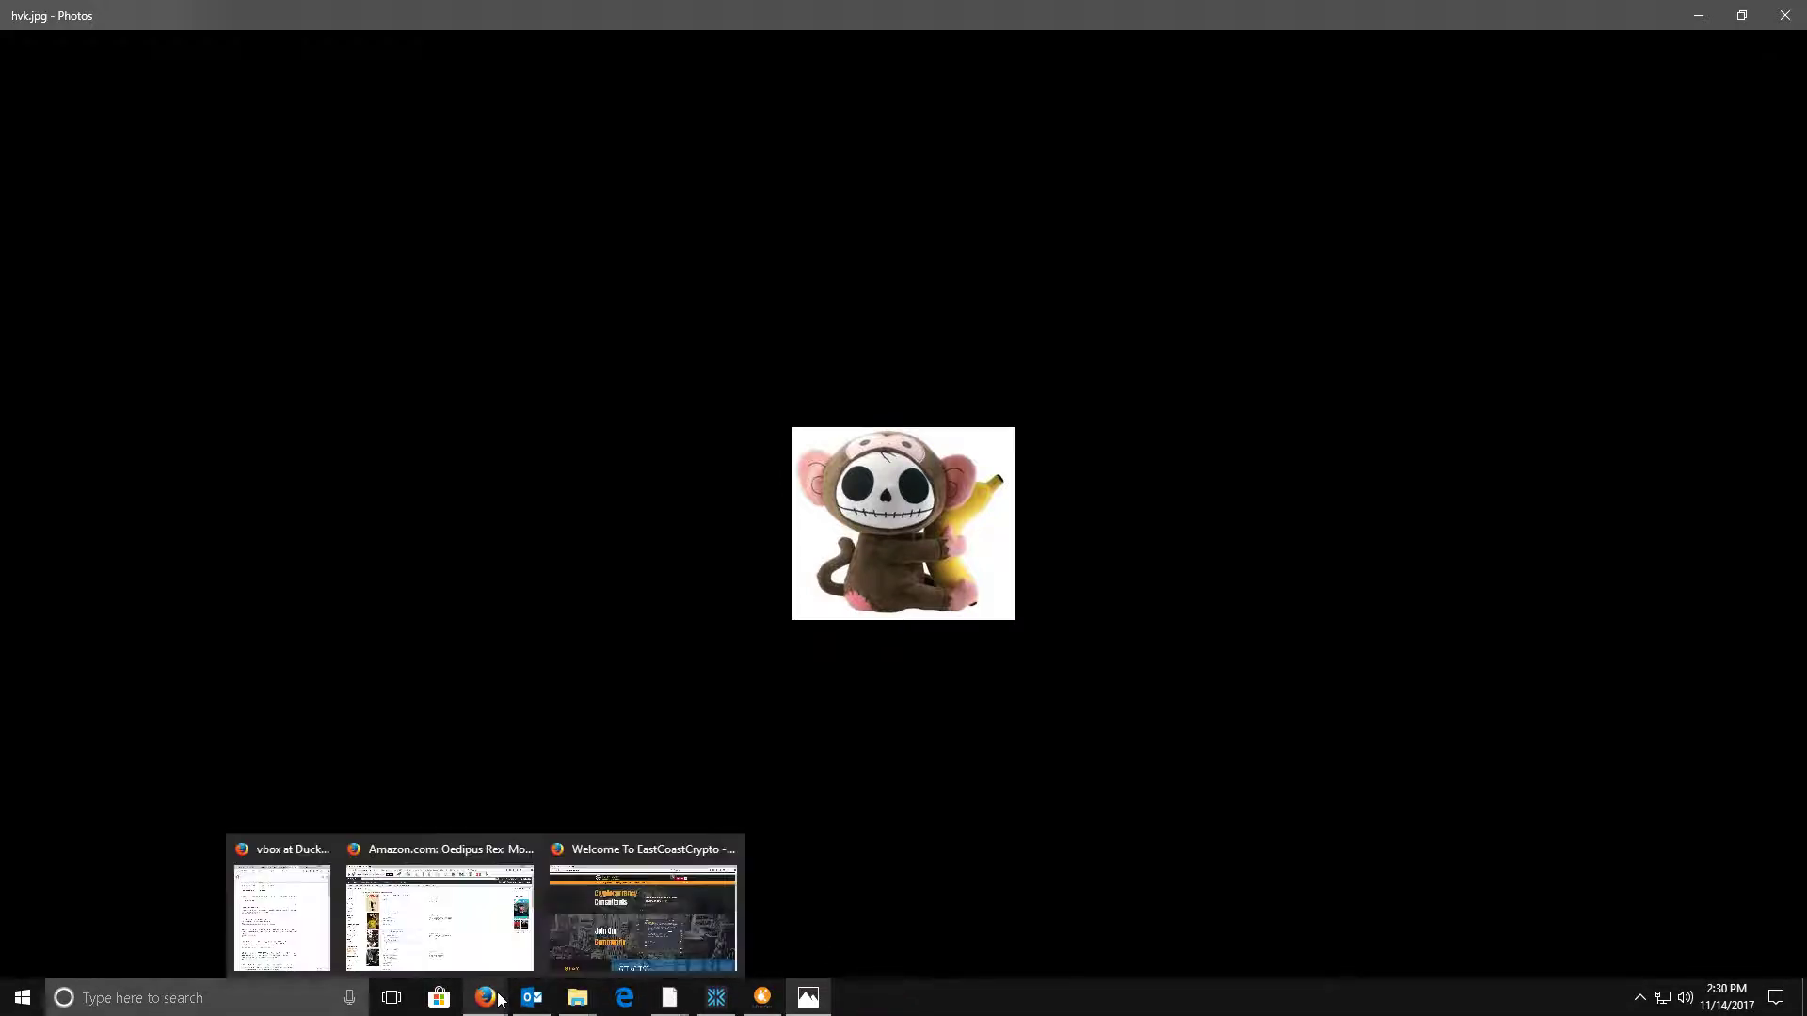
left_click(591, 939)
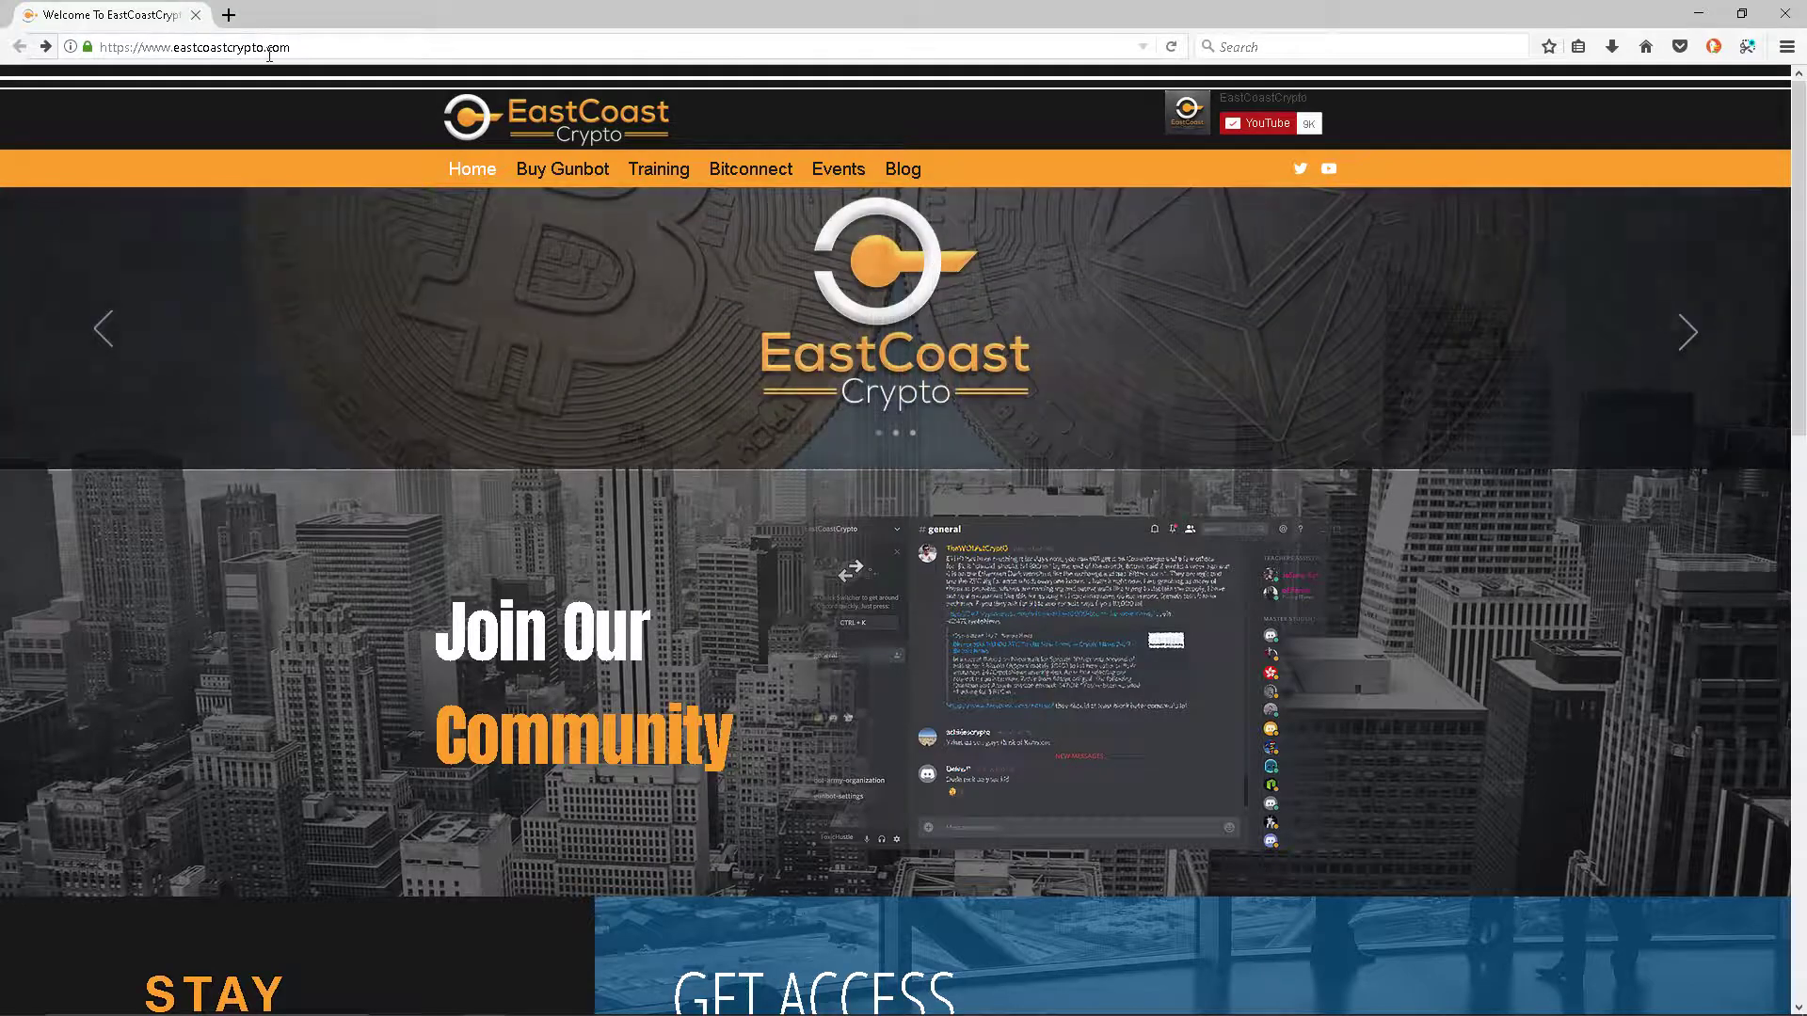
- Go to ubuntu.com and open the Ubuntu Desktop download page
left_click(268, 49)
type("ubun")
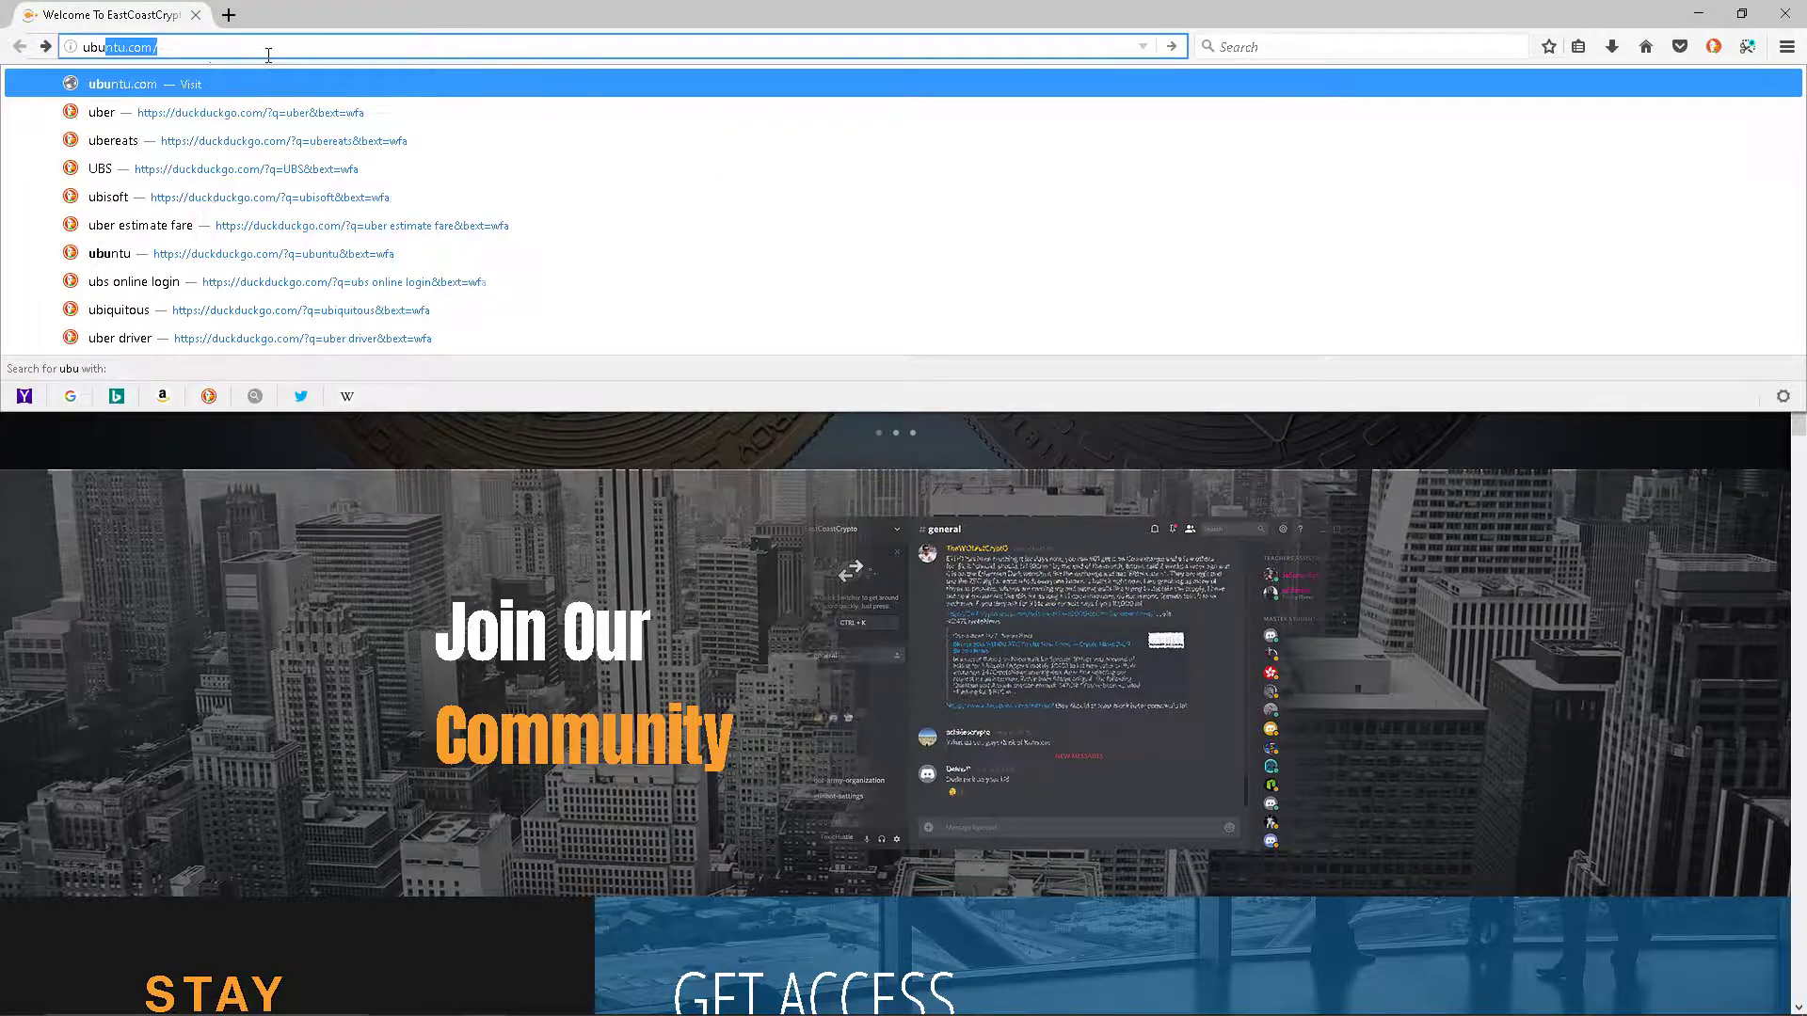
type("tu.com")
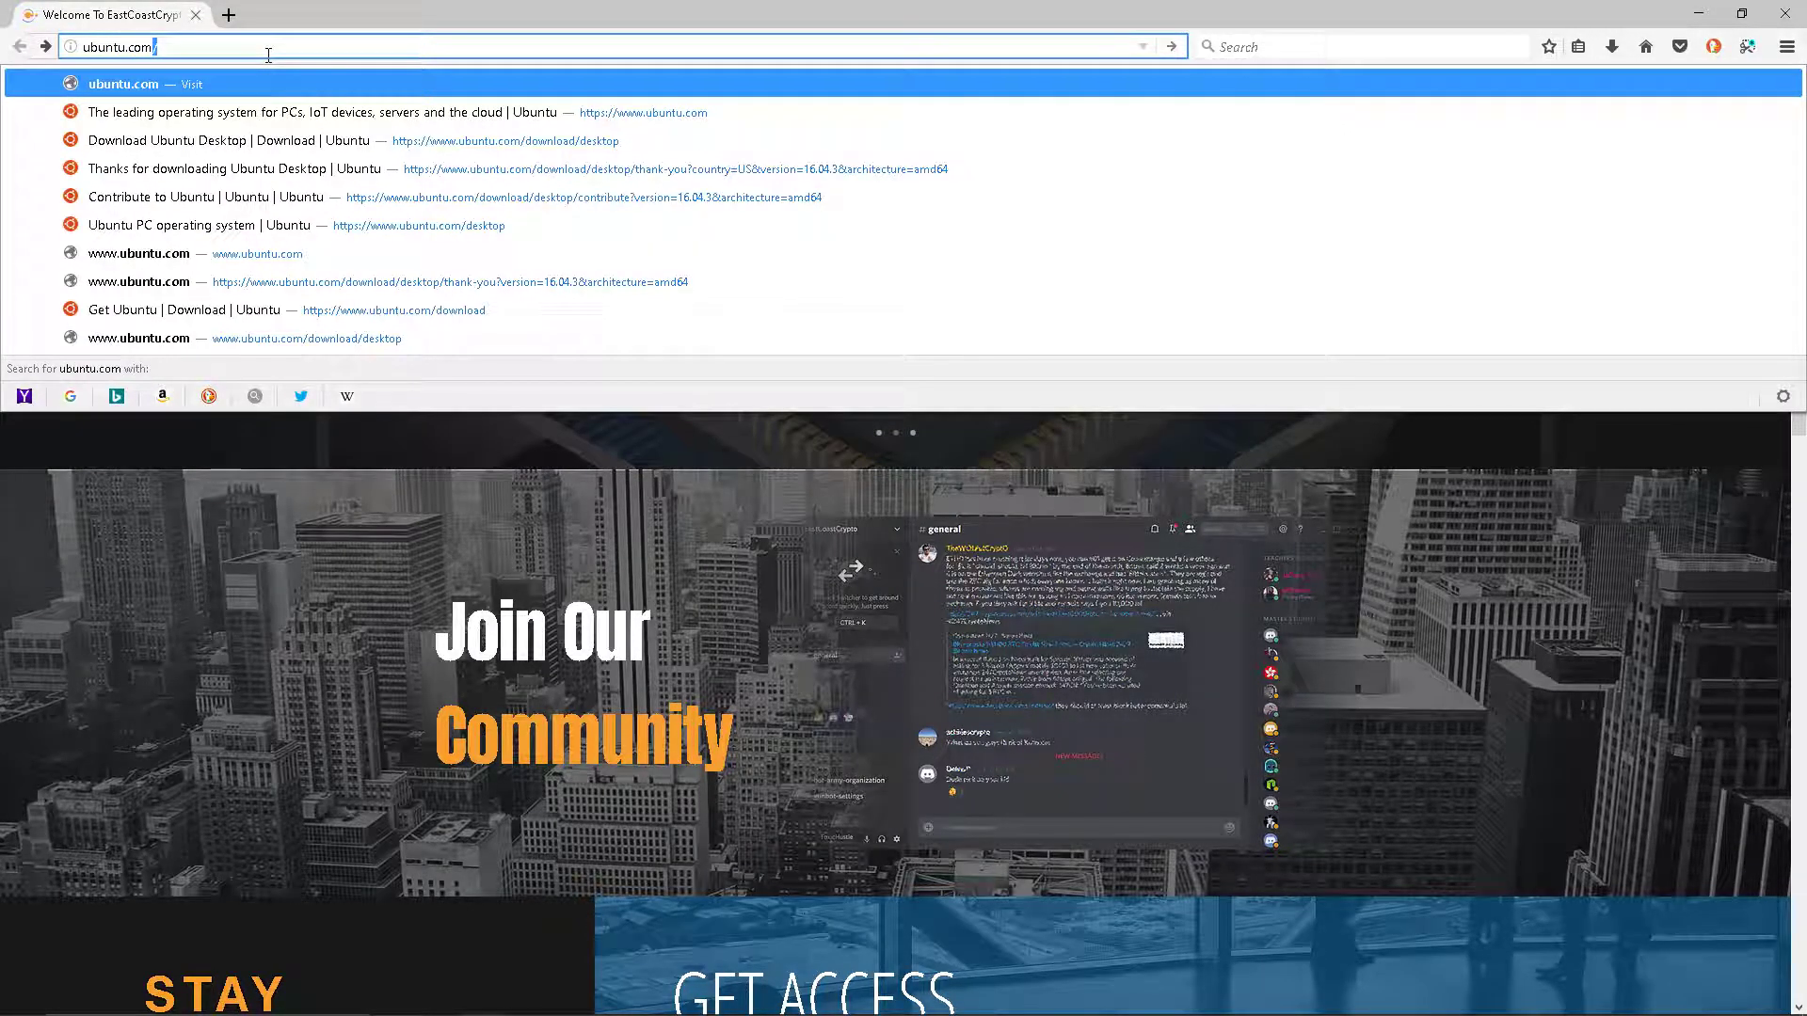
key("Return")
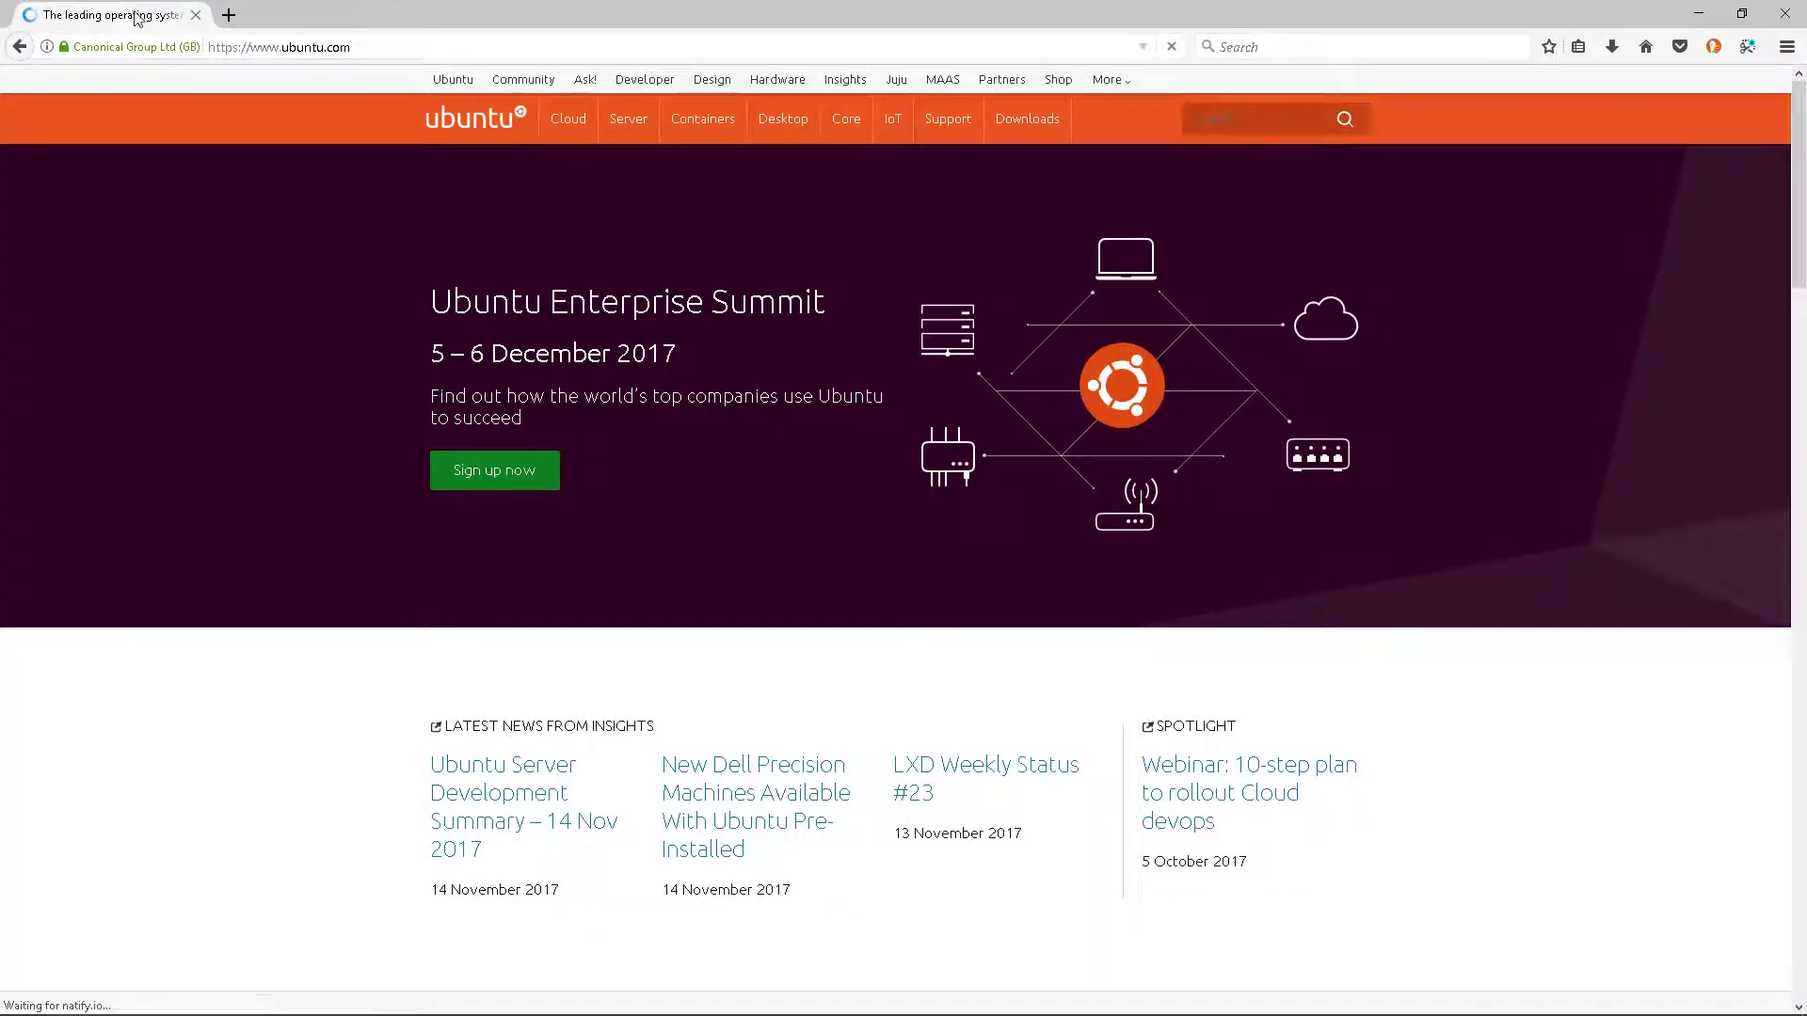
left_click(805, 127)
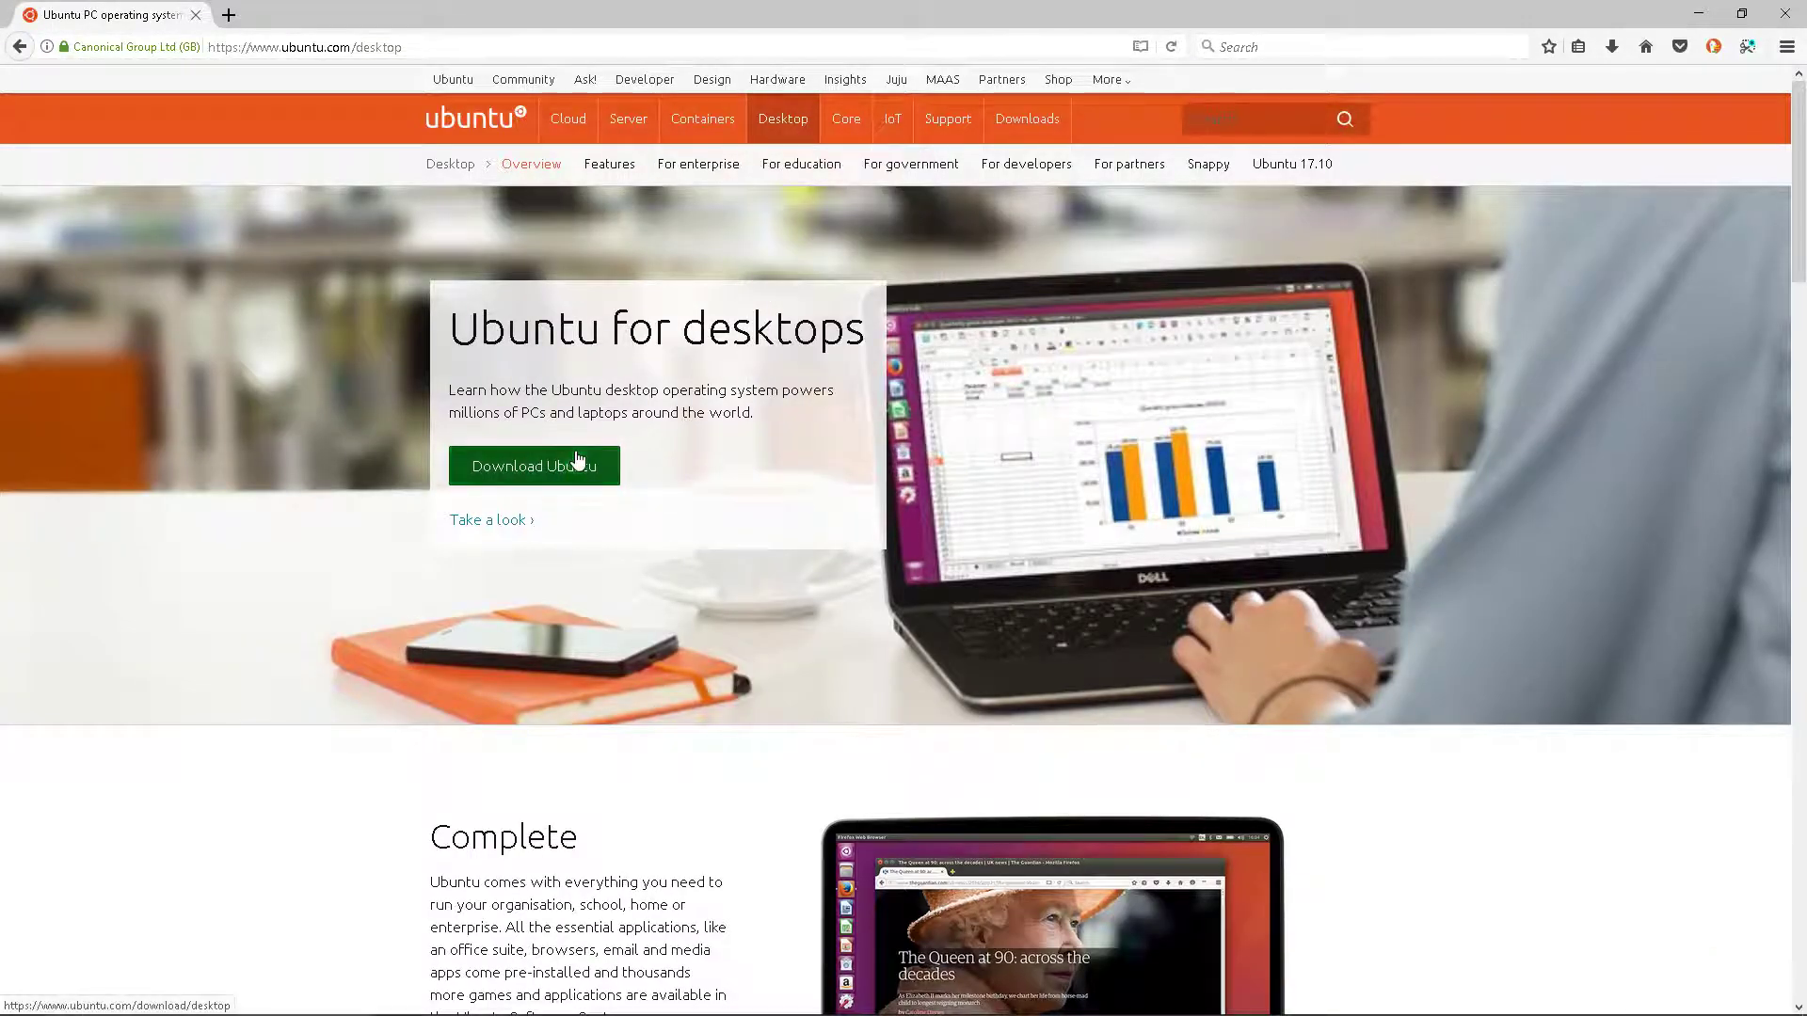
left_click(578, 468)
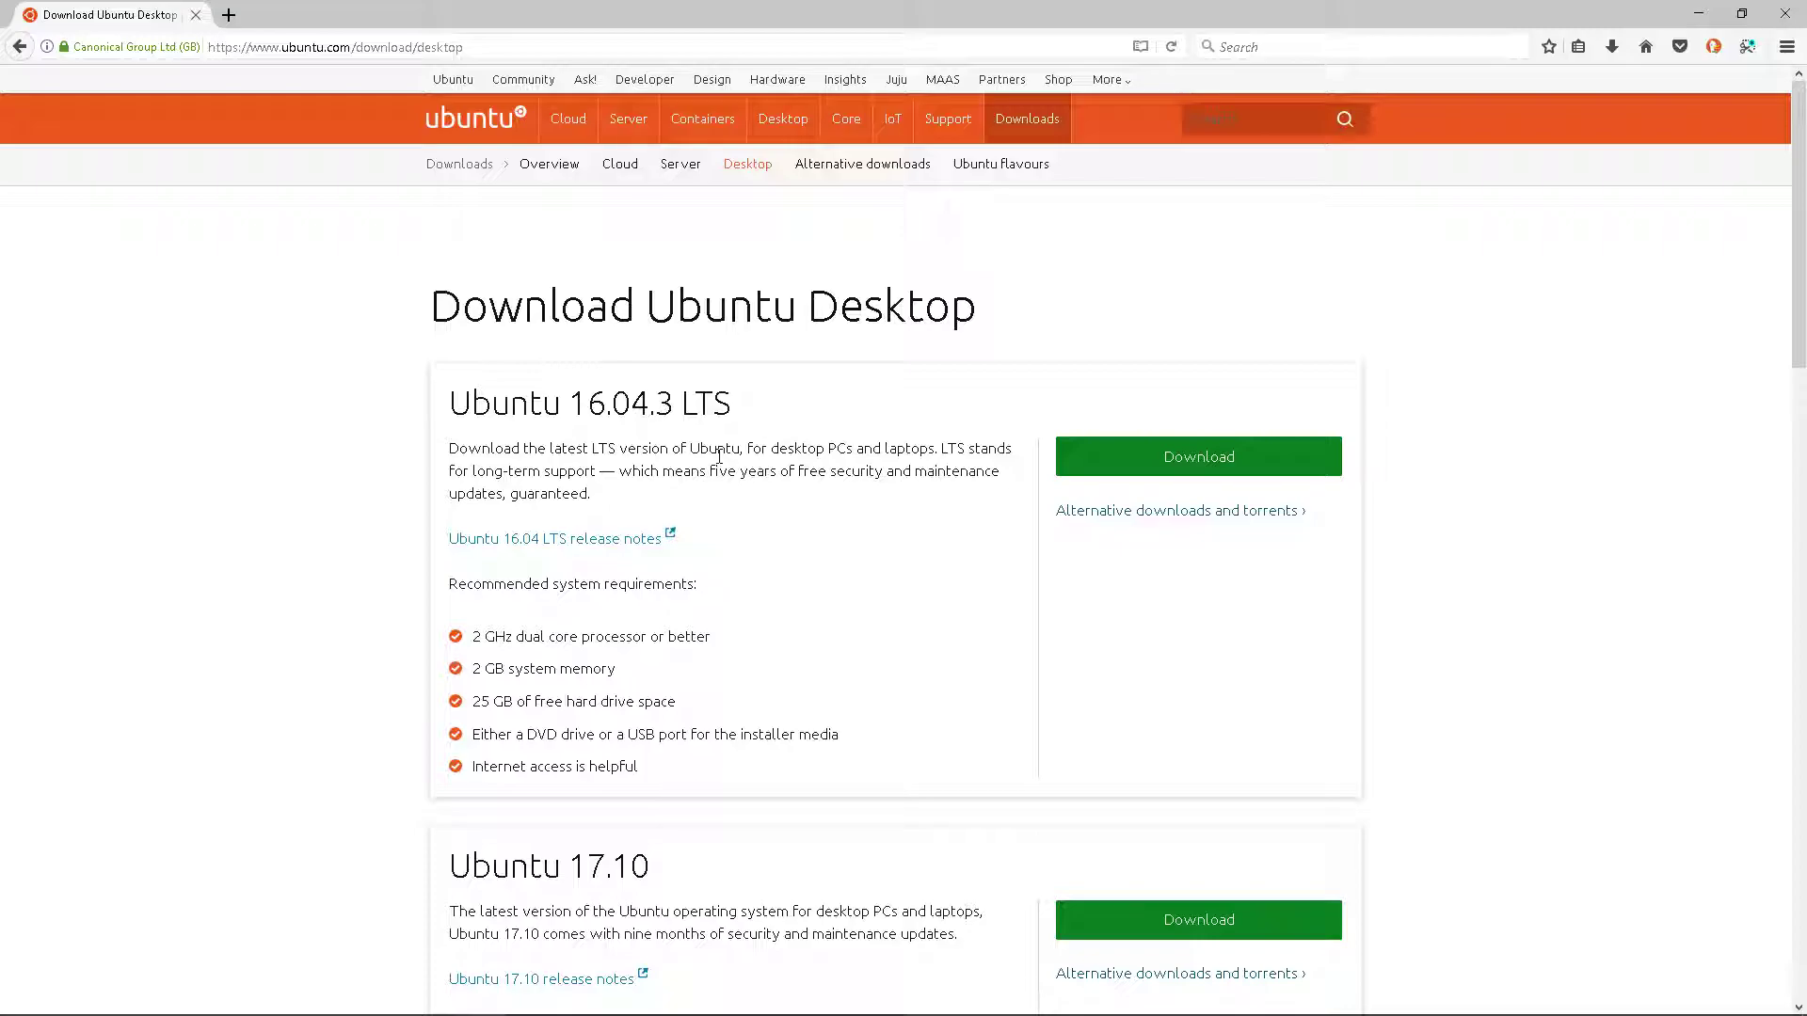
scroll(790, 850, "down", 4)
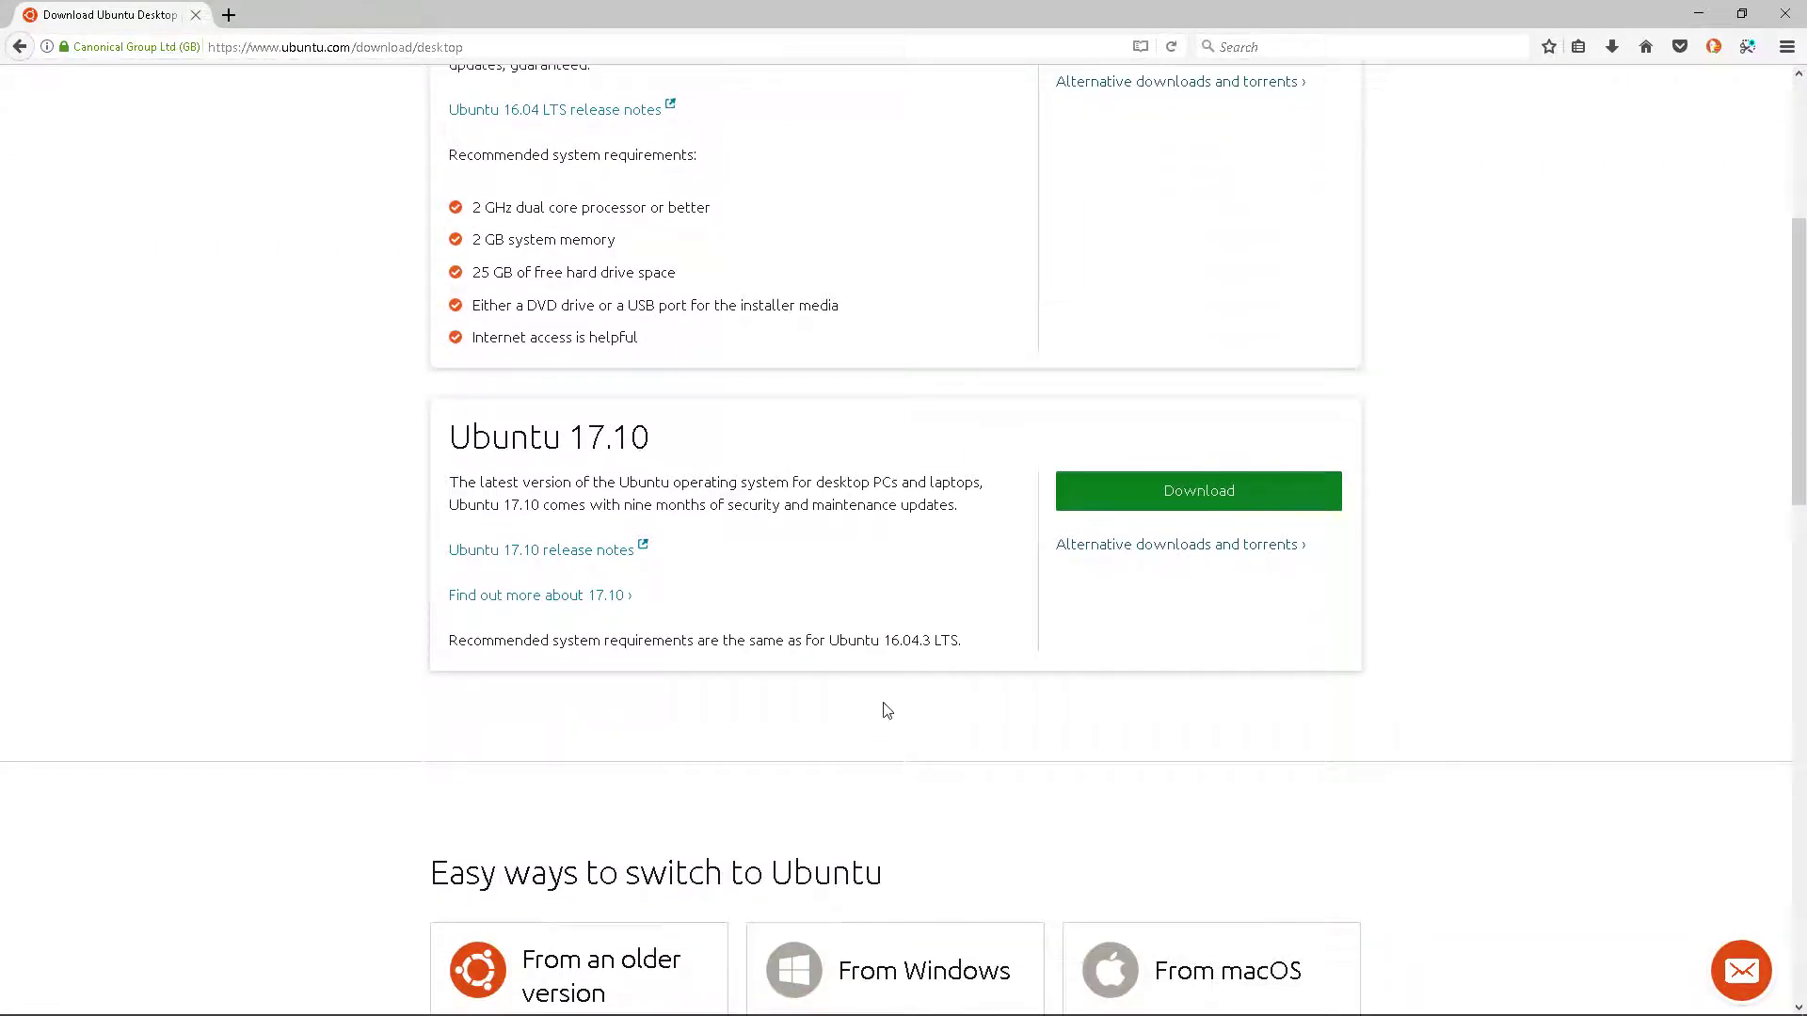
scroll(883, 709, "up", 3)
scroll(890, 708, "up", 1)
- Download Ubuntu 16.04.3 LTS, skip the contribution form, and cancel saving the iso
left_click(1214, 459)
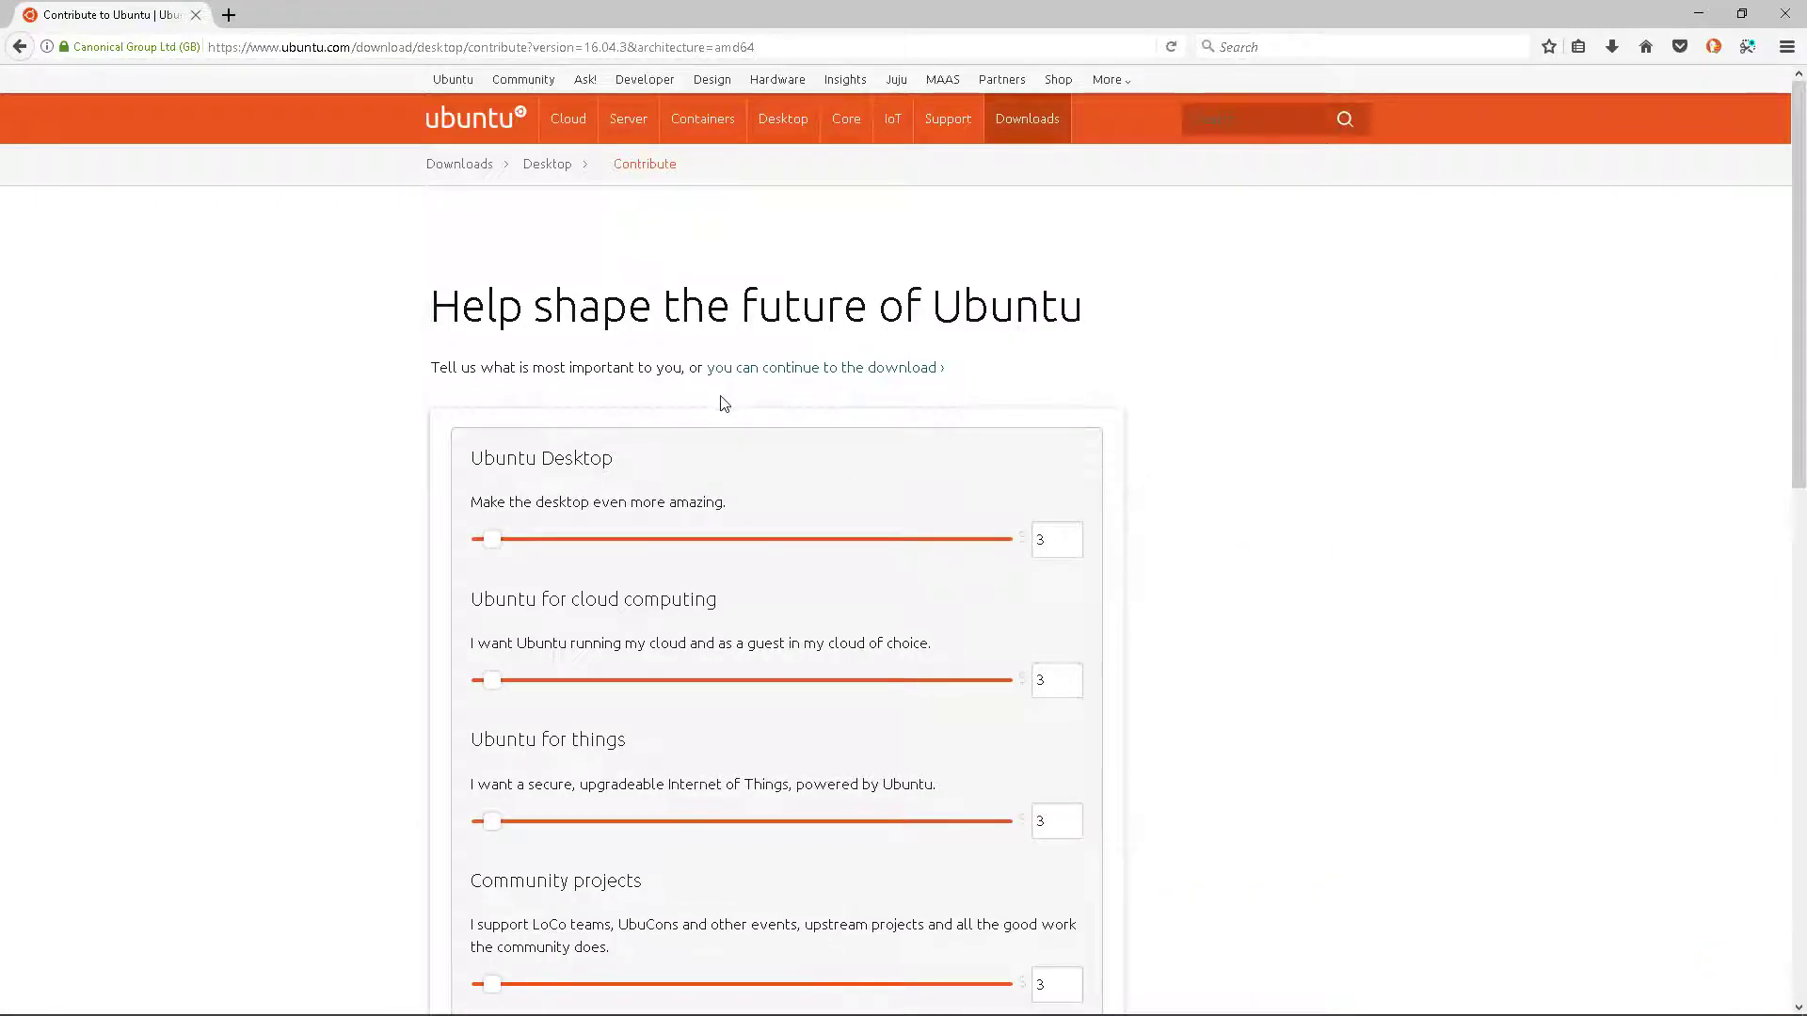
scroll(721, 404, "down", 4)
scroll(719, 423, "down", 2)
scroll(691, 653, "up", 5)
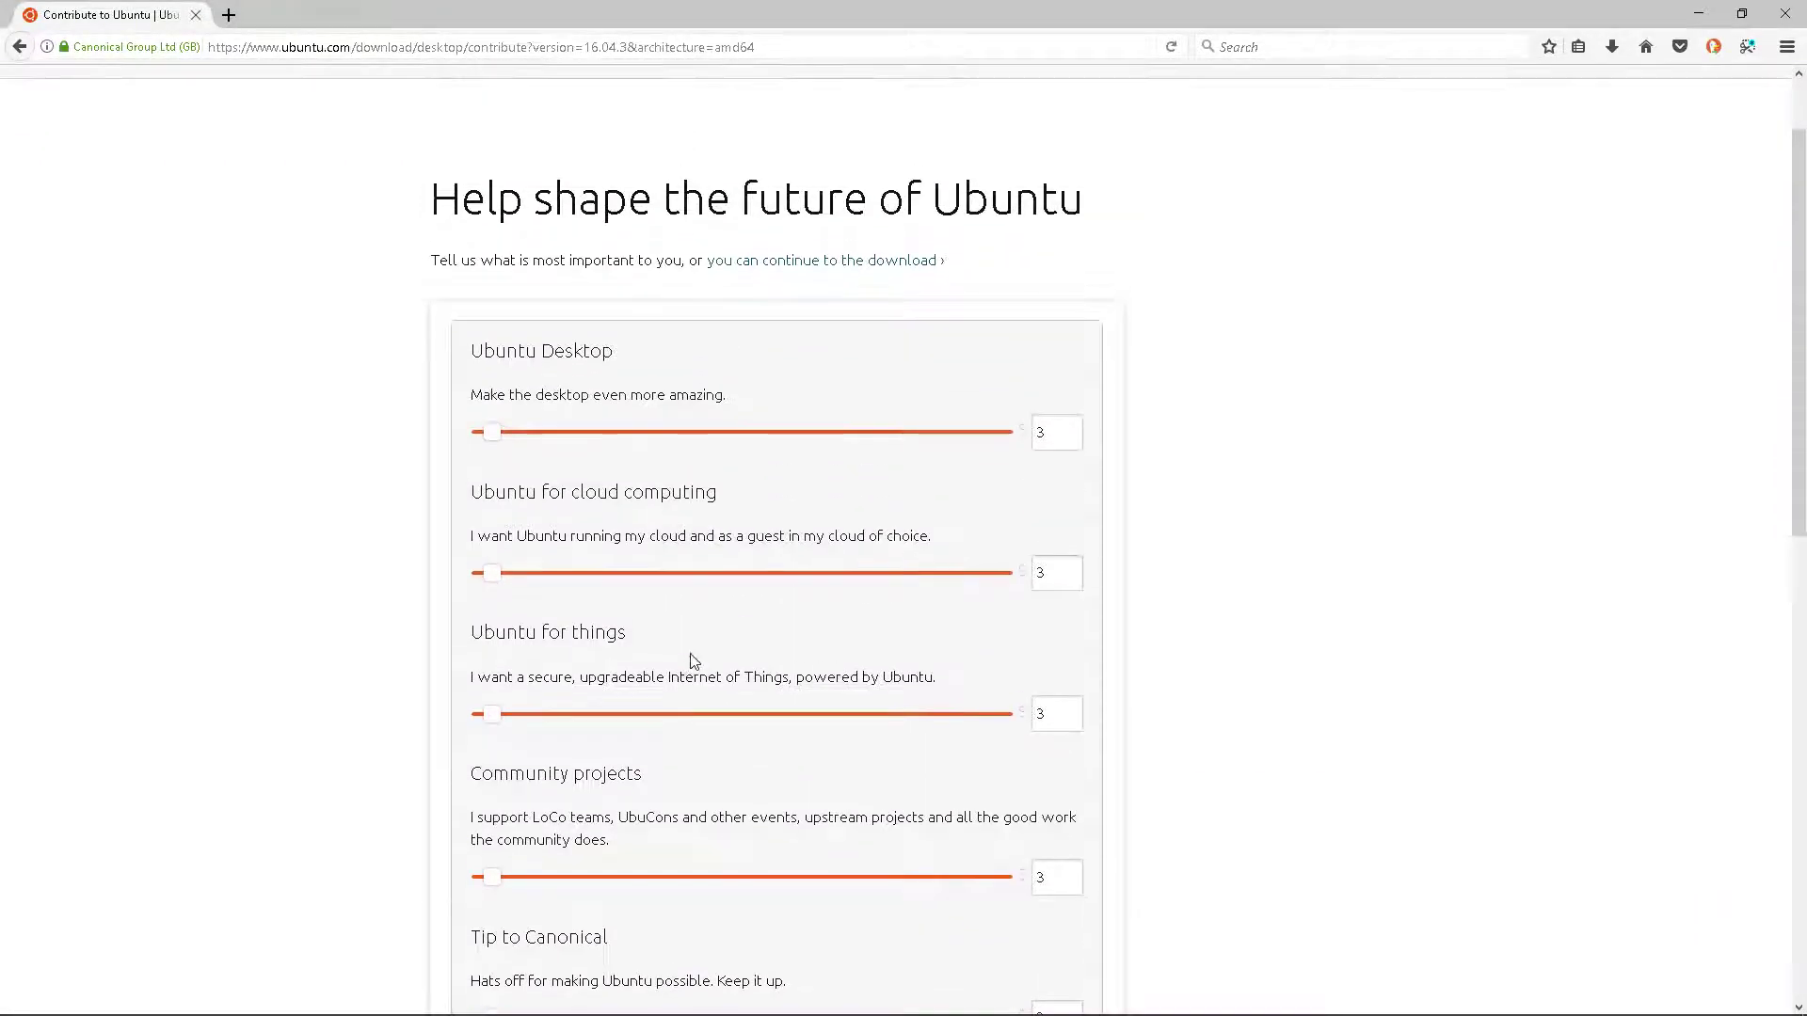
left_click(781, 264)
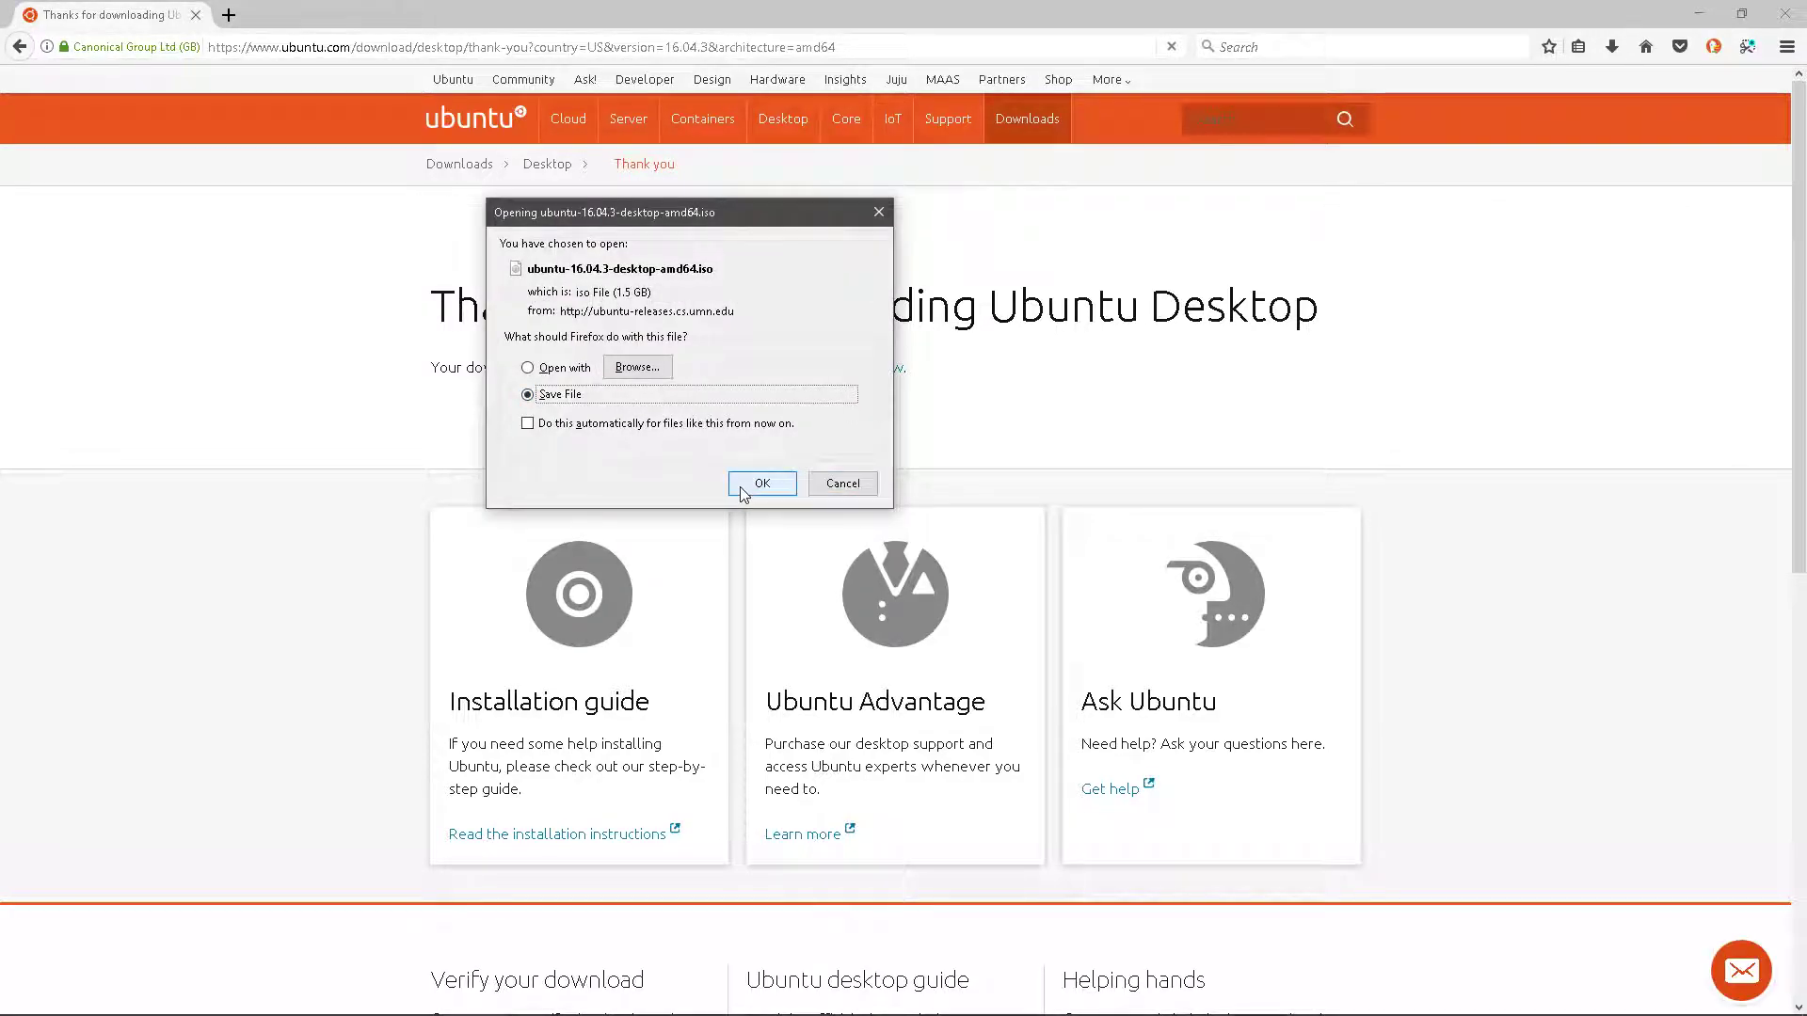
left_click(833, 485)
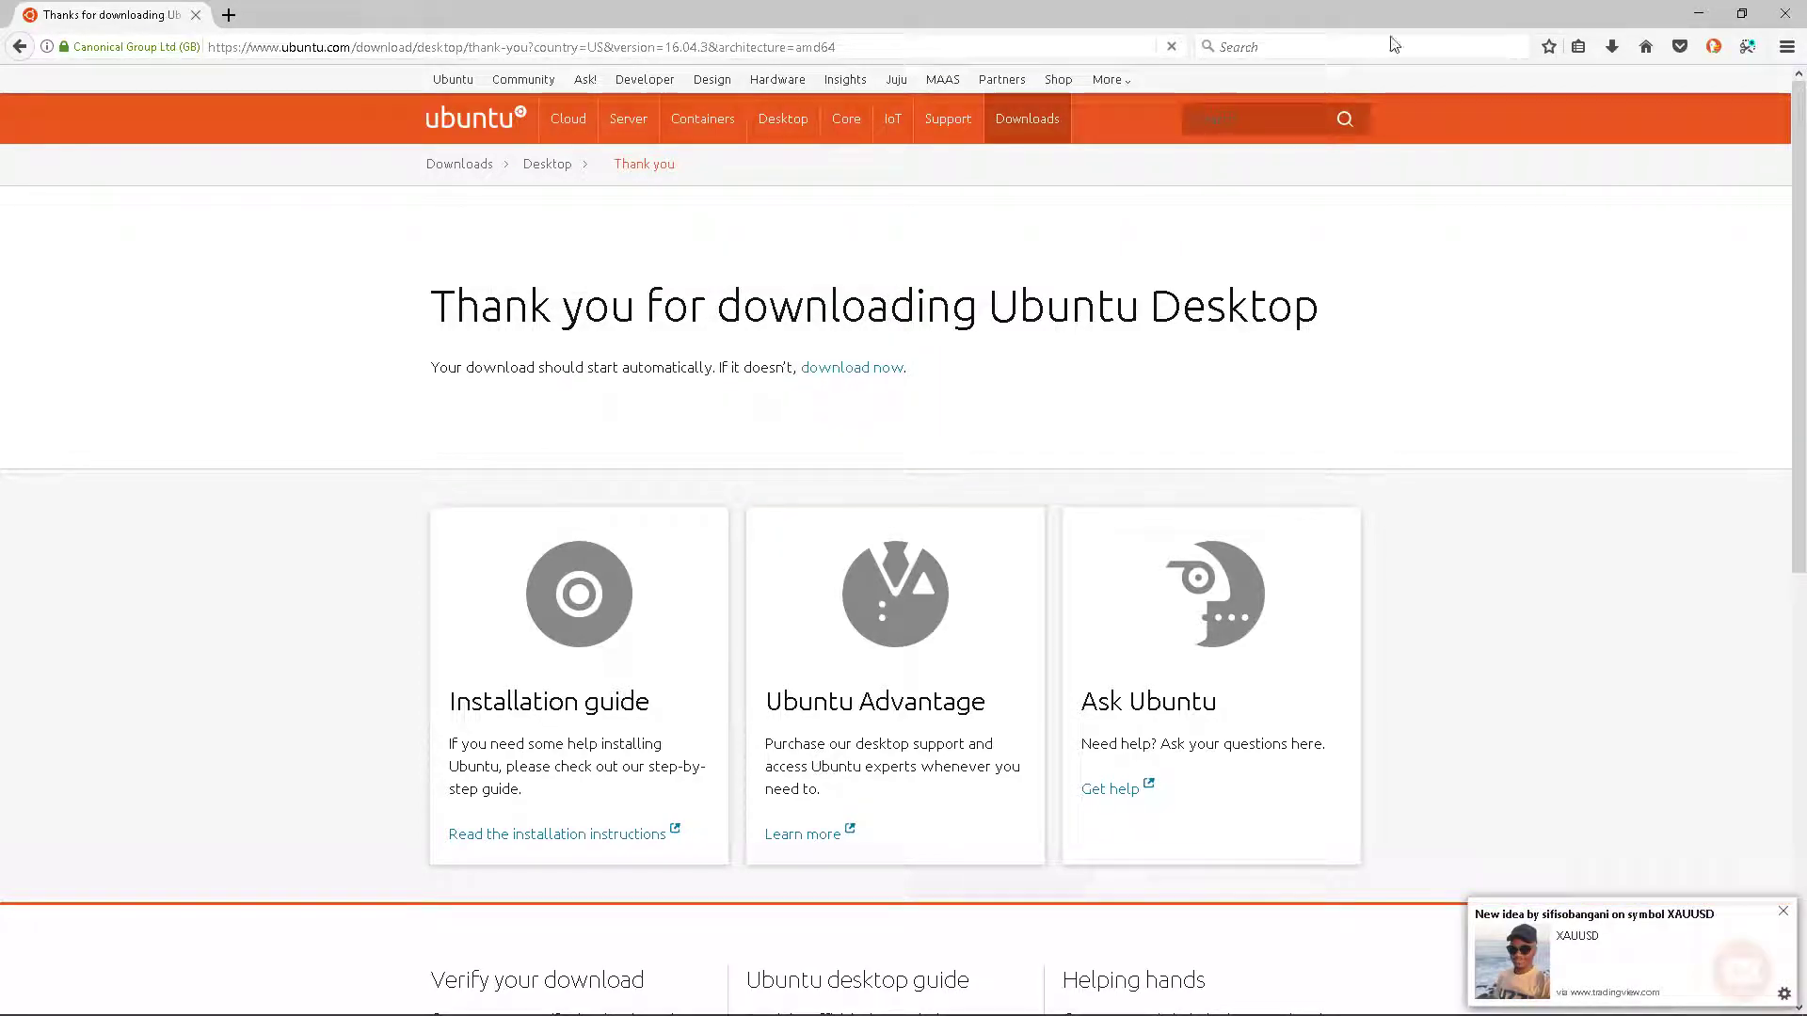
- Go to virtualbox.org and open its Downloads page
key("ctrl+l")
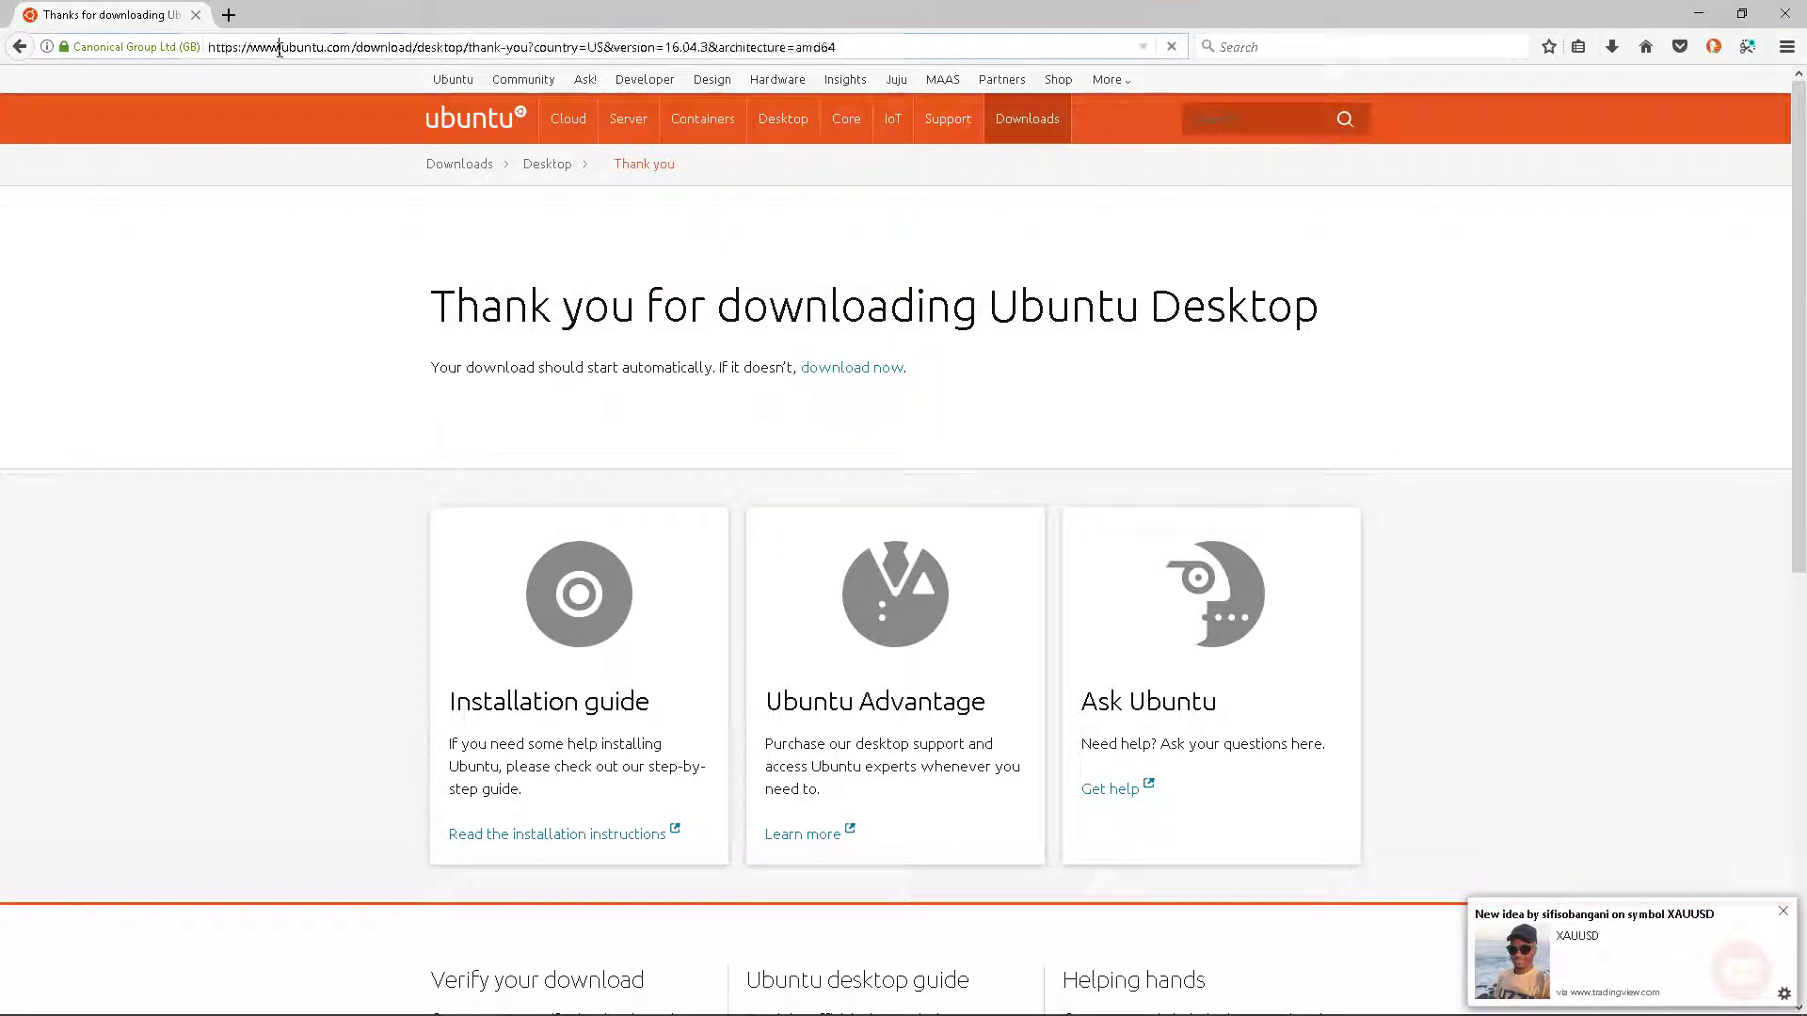
type("virtualbox.org/")
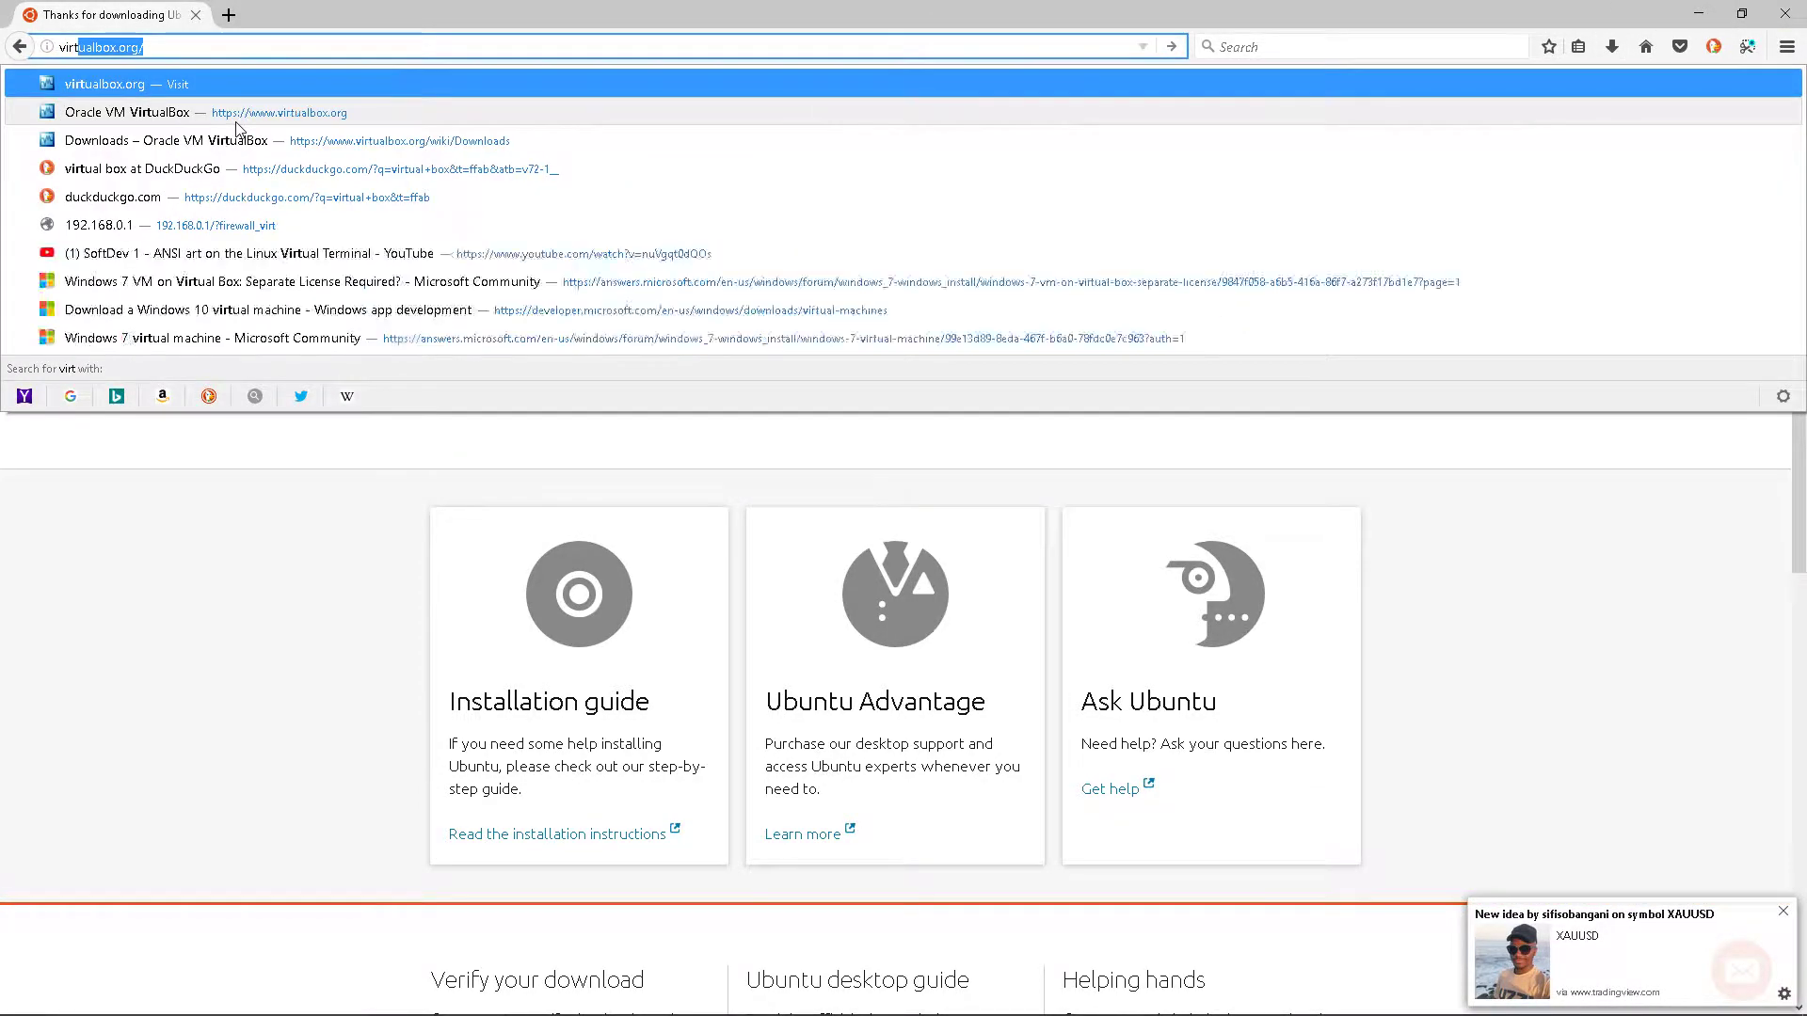
key("Return")
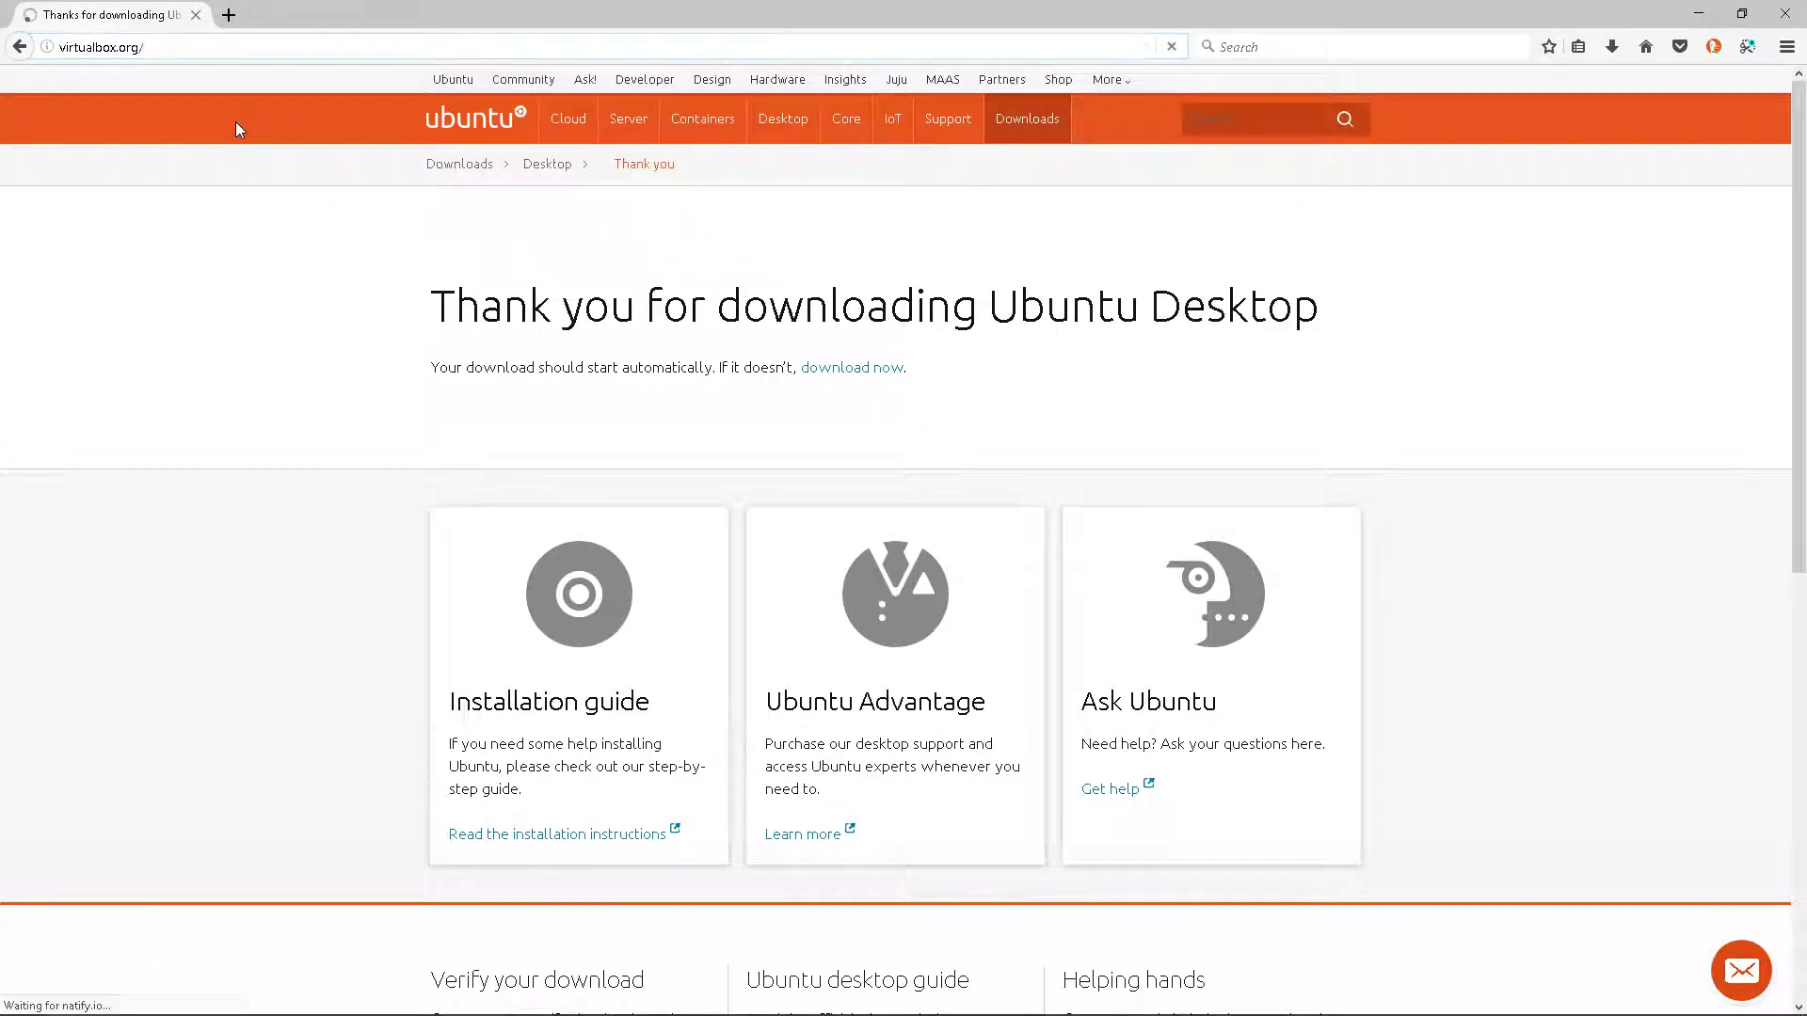
left_click(777, 436)
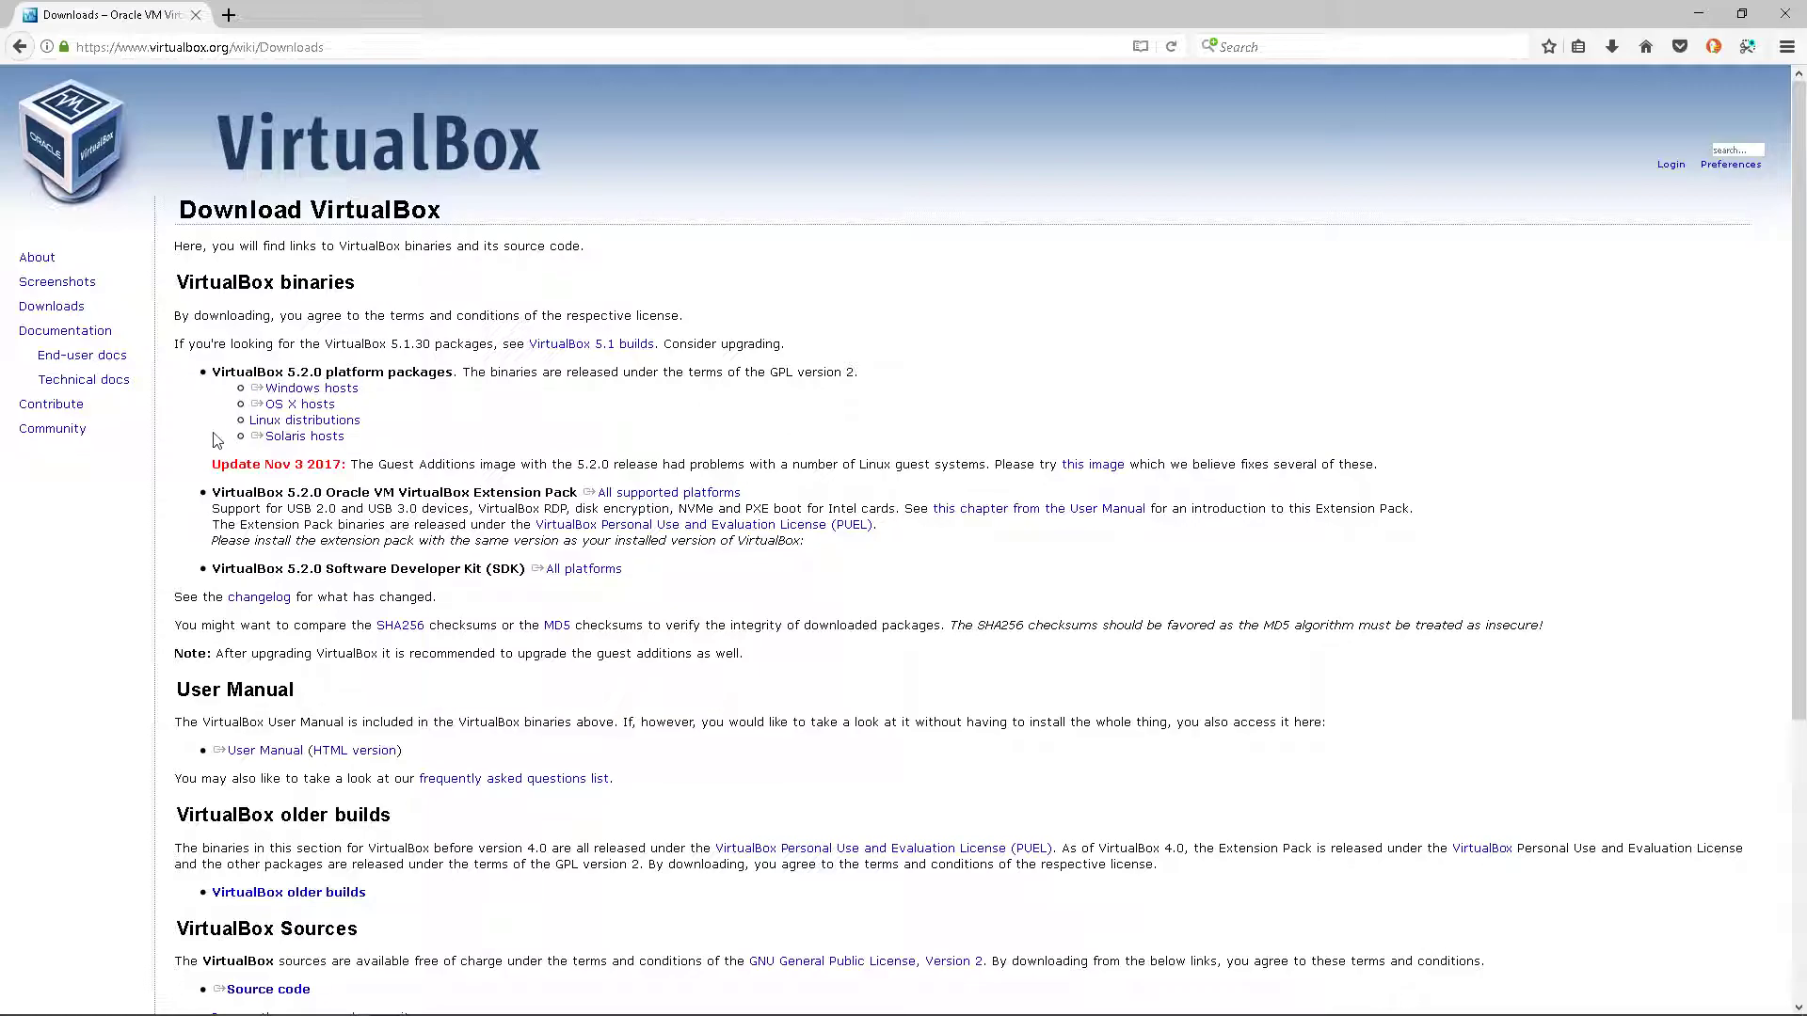
- Request the Windows hosts installer, cancel the save prompt, and show recent downloads
left_click(355, 395)
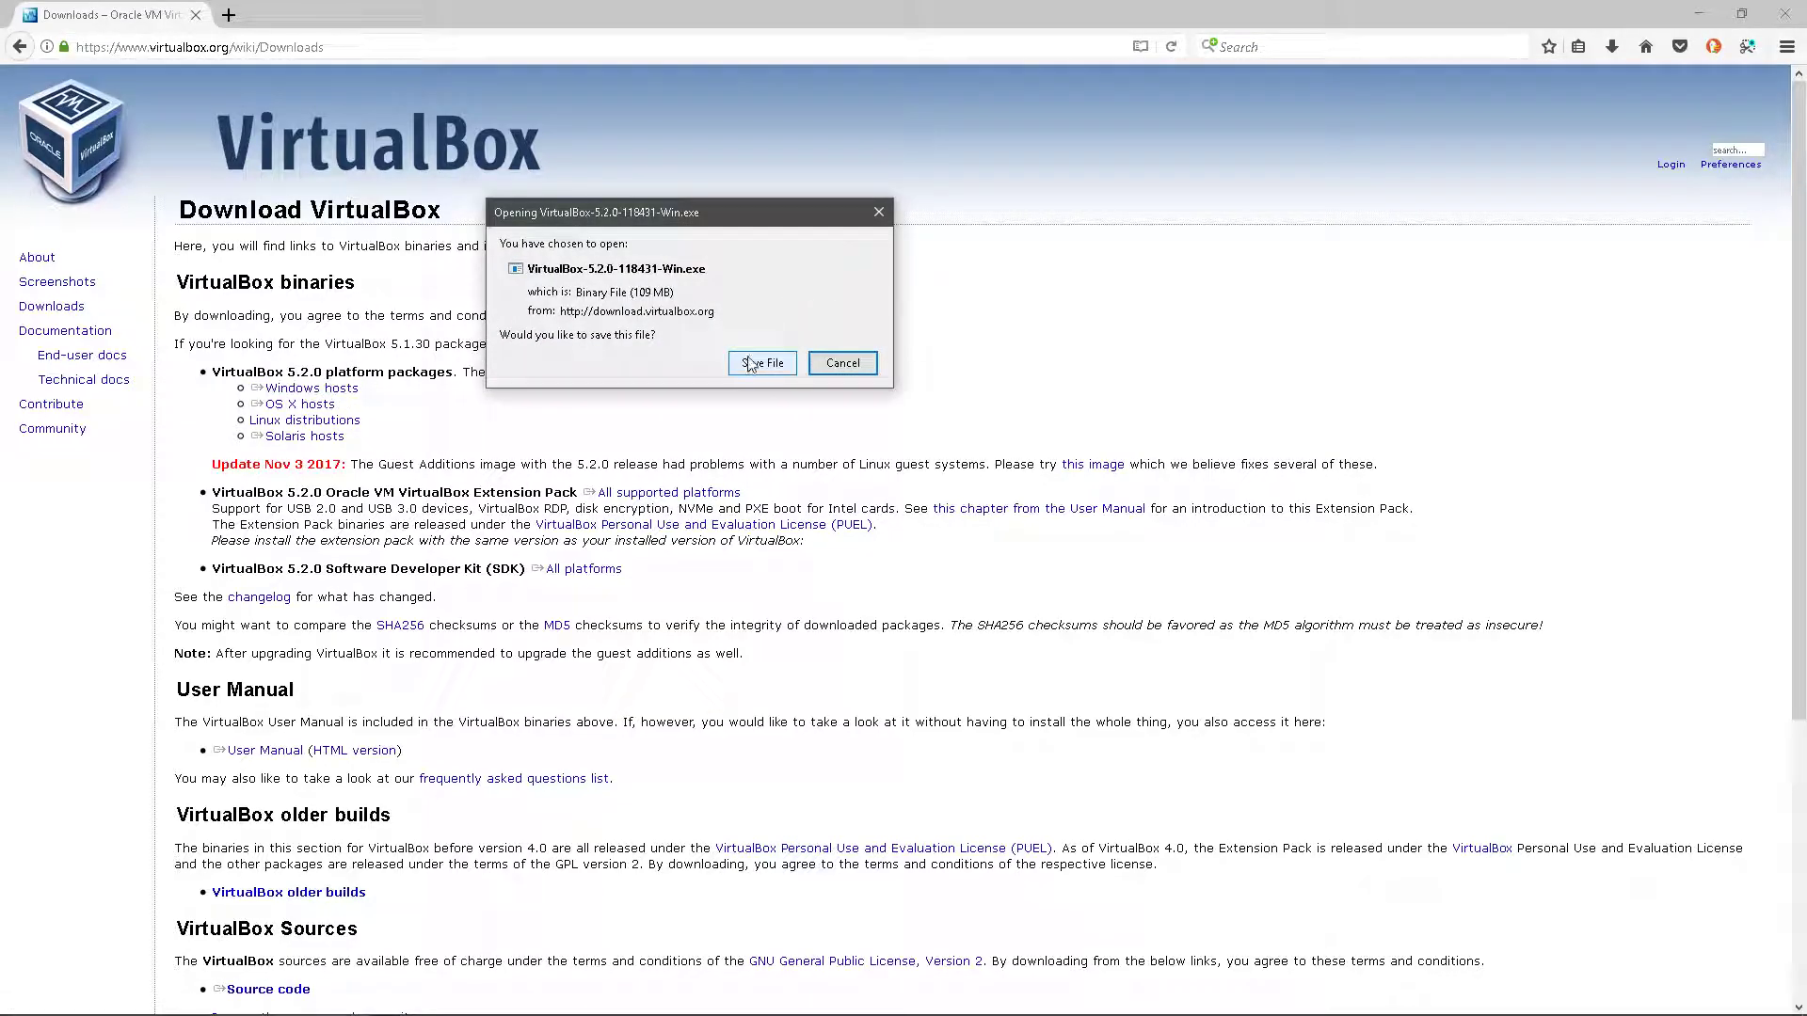
left_click(845, 364)
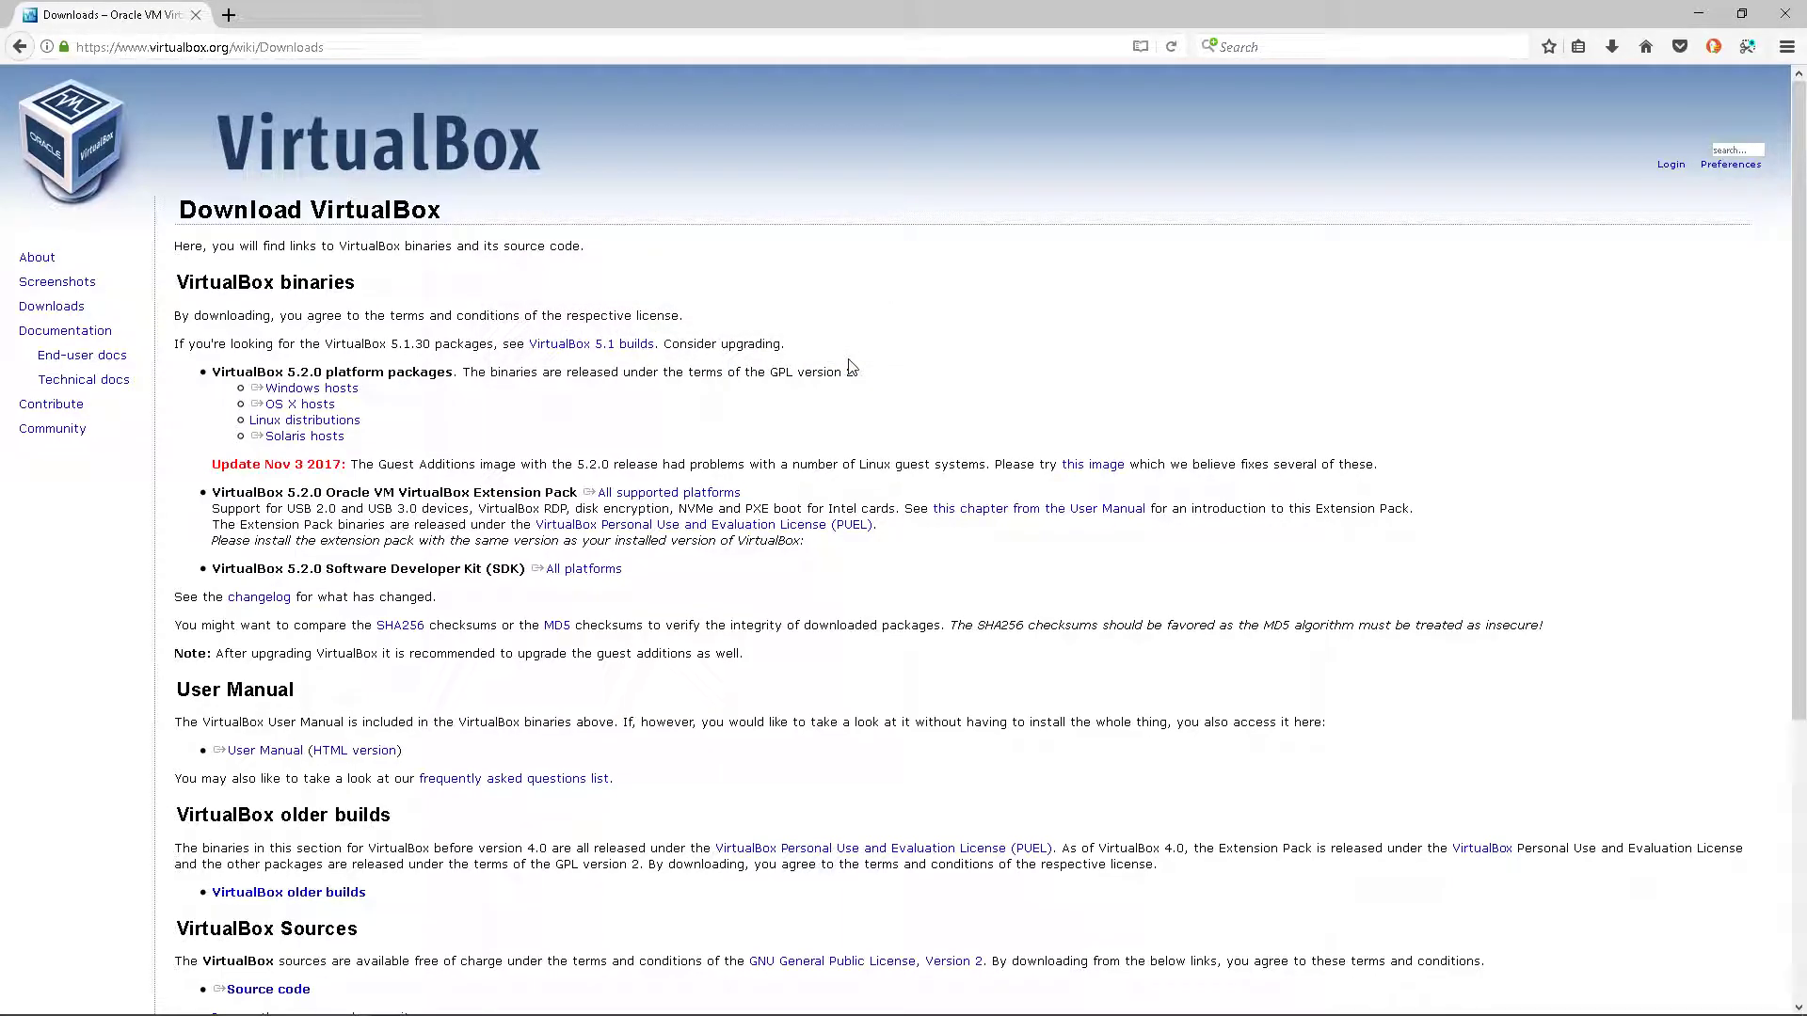
left_click(1612, 46)
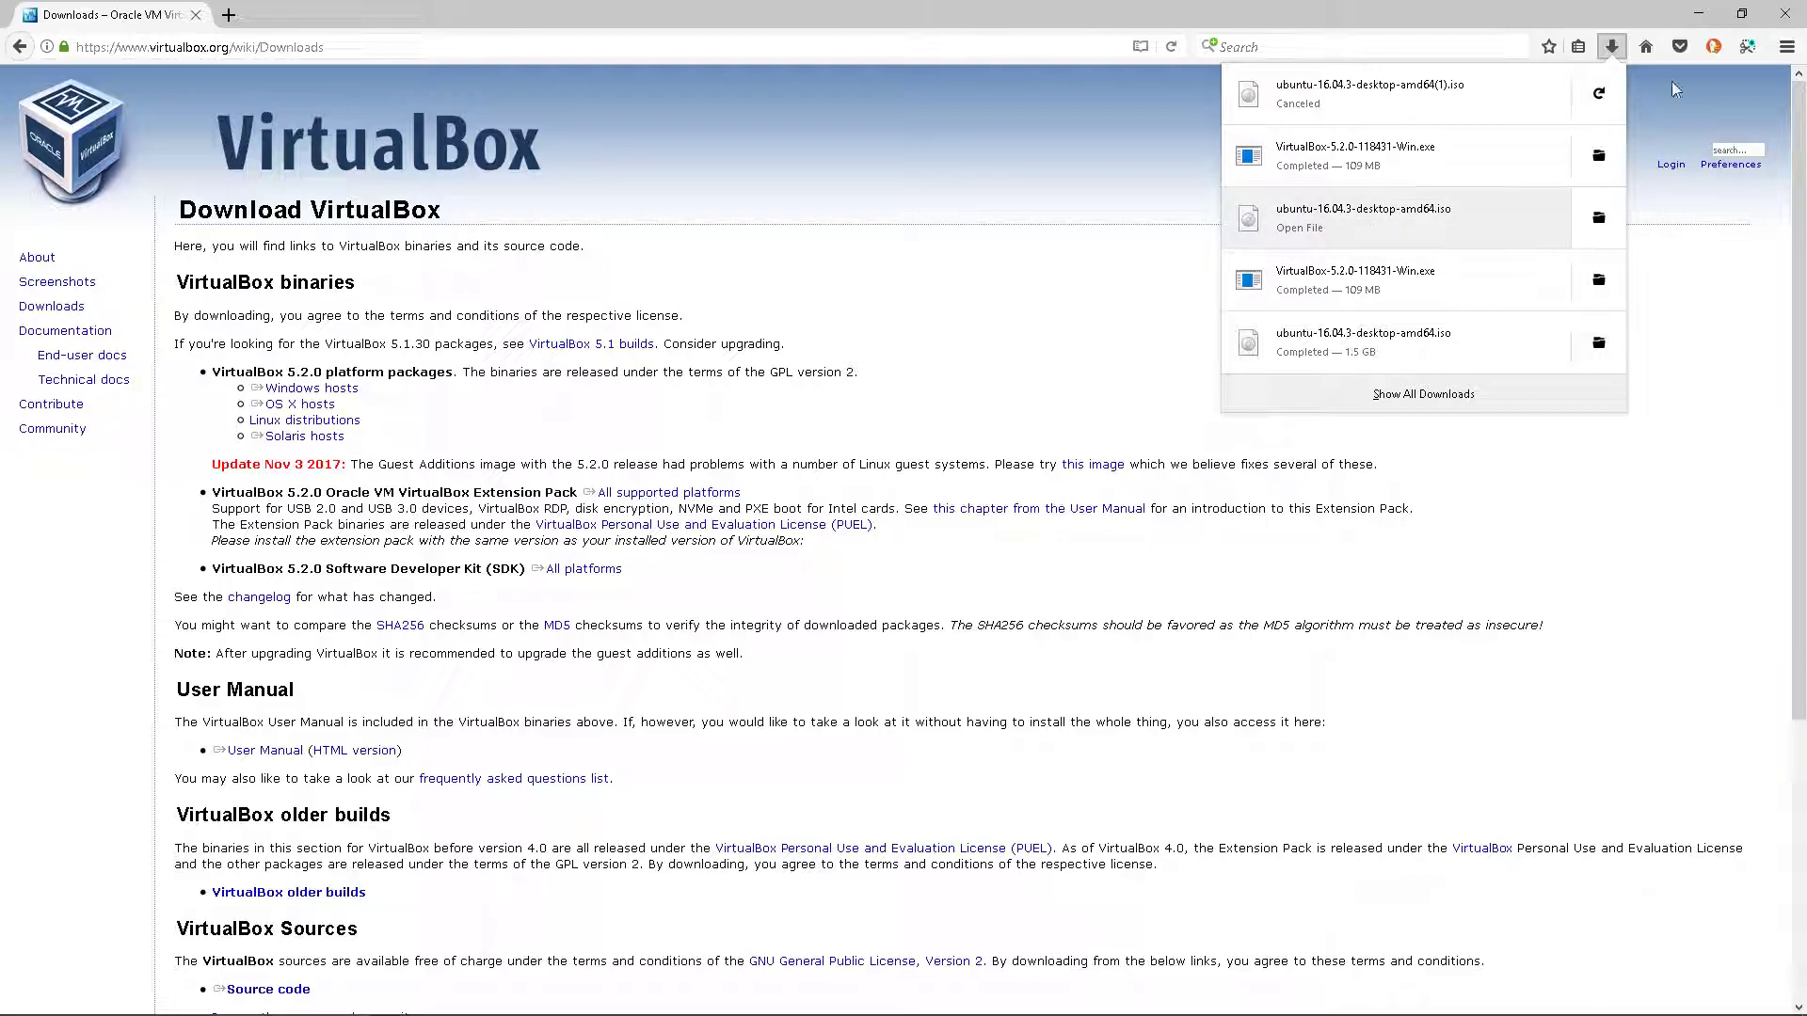
- Run the VirtualBox-5.2.0 installer from its folder and keep the default features
left_click(1599, 165)
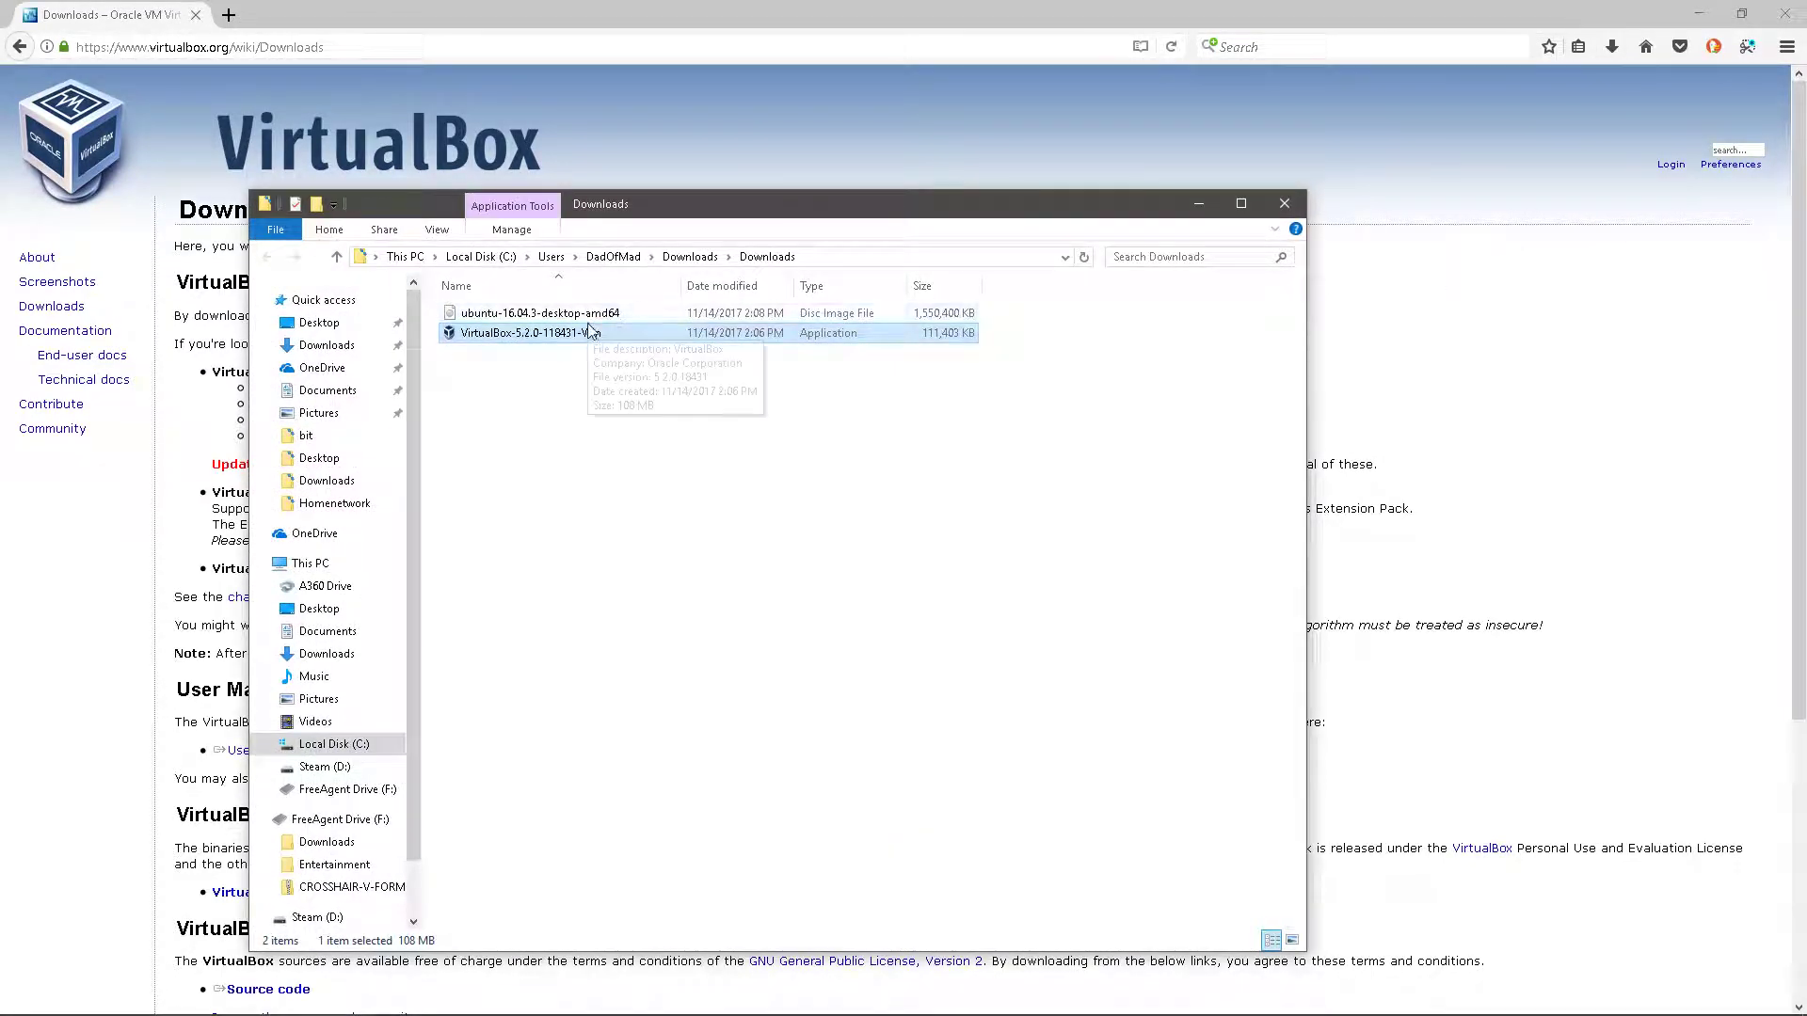
double_click(550, 334)
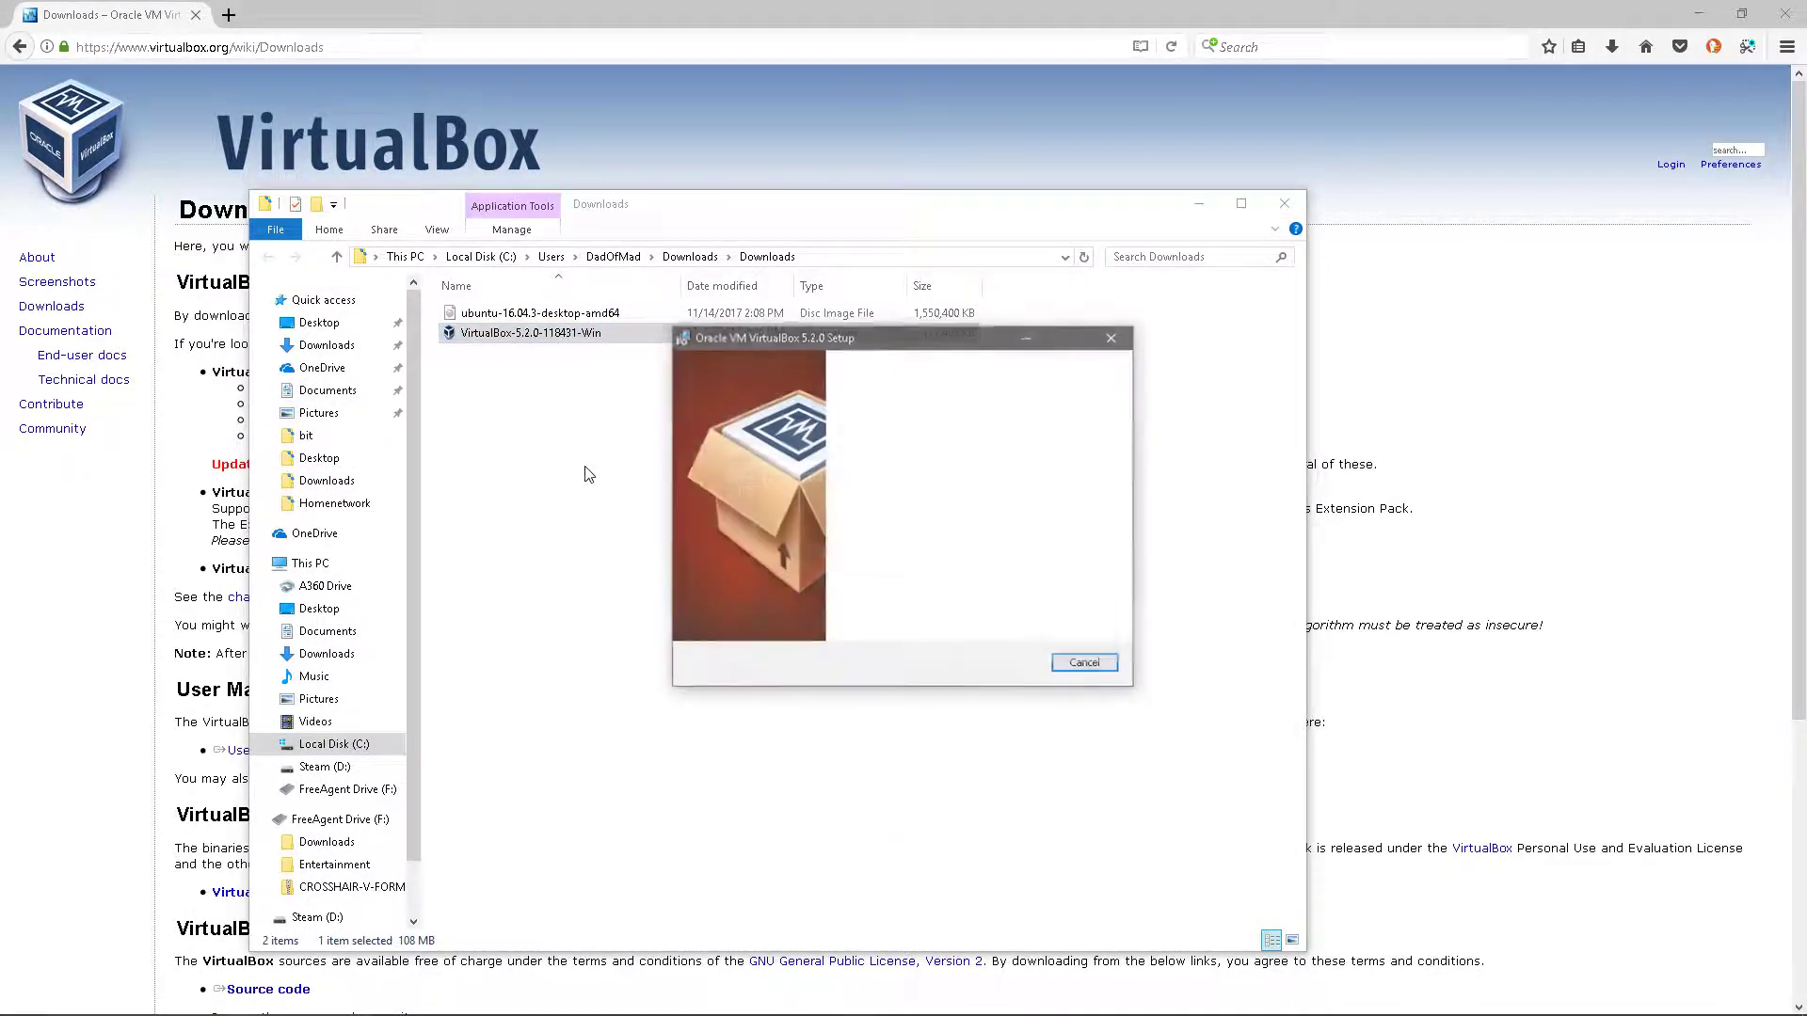
left_click(1005, 668)
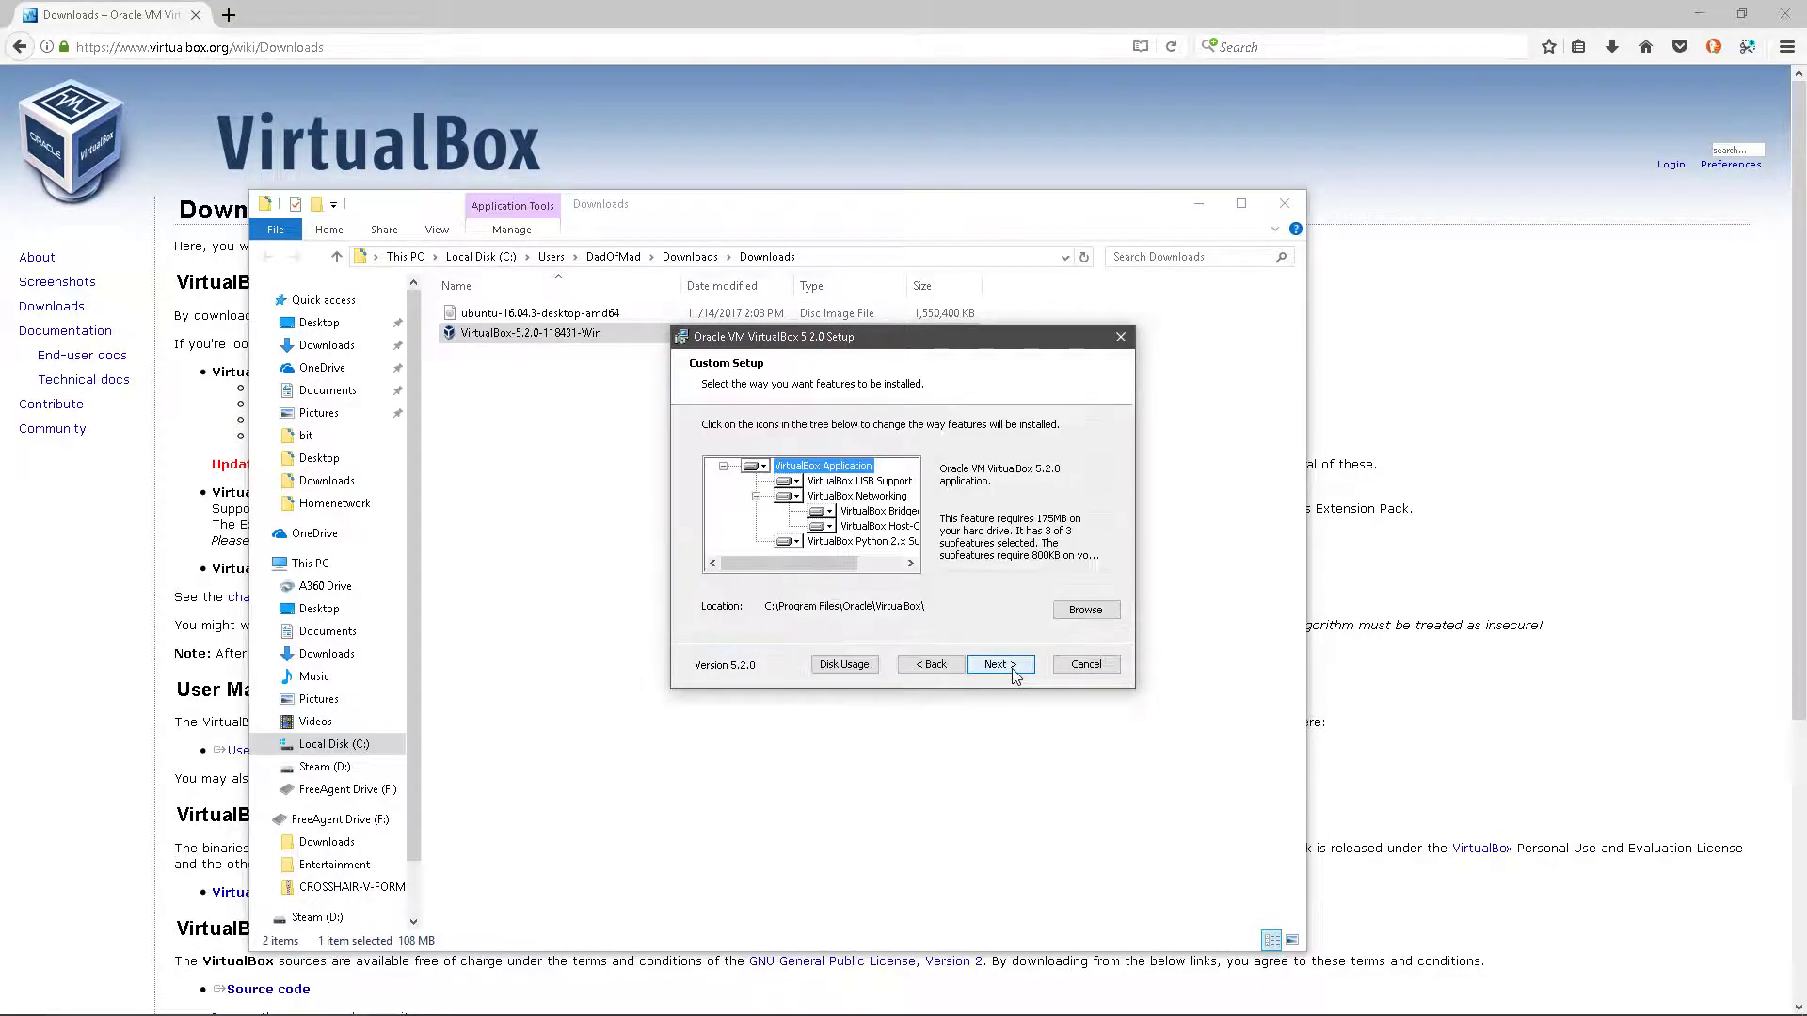
left_click(999, 664)
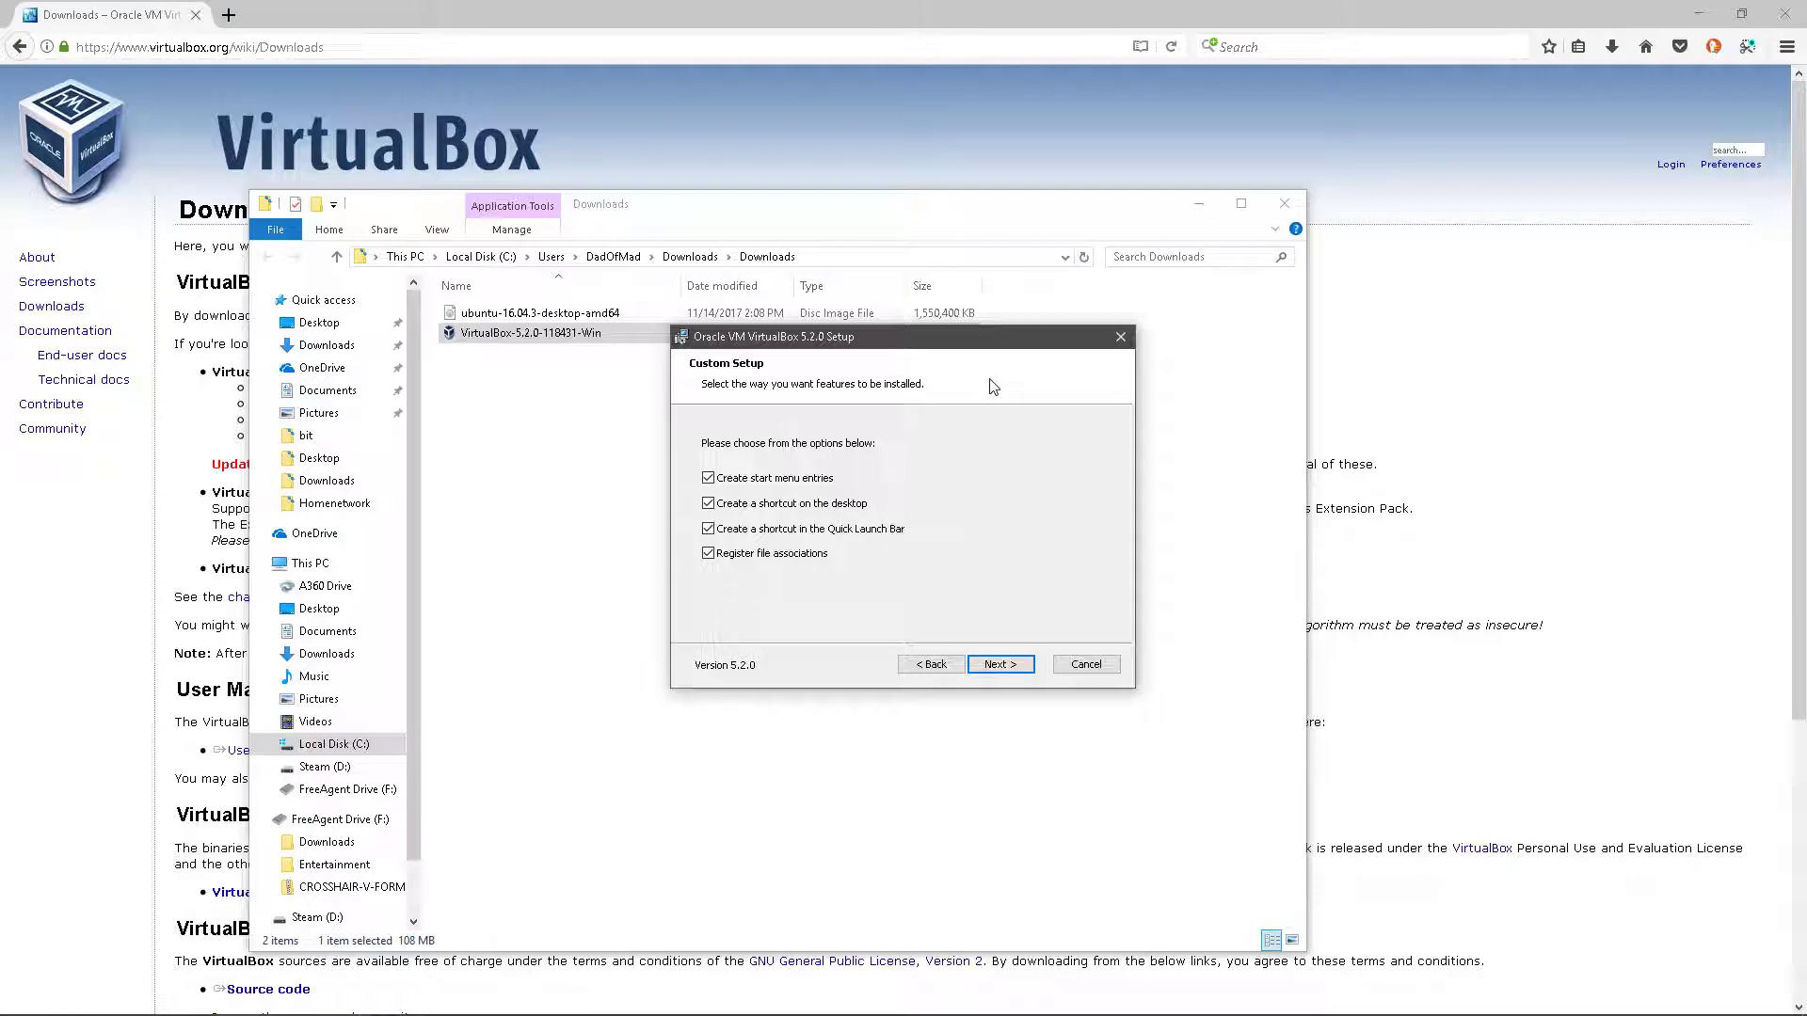
- Untick start menu, desktop and Quick Launch shortcuts, install, and open VirtualBox Manager
left_click(709, 480)
left_click(708, 505)
left_click(711, 533)
left_click(1007, 667)
left_click(999, 668)
left_click(995, 668)
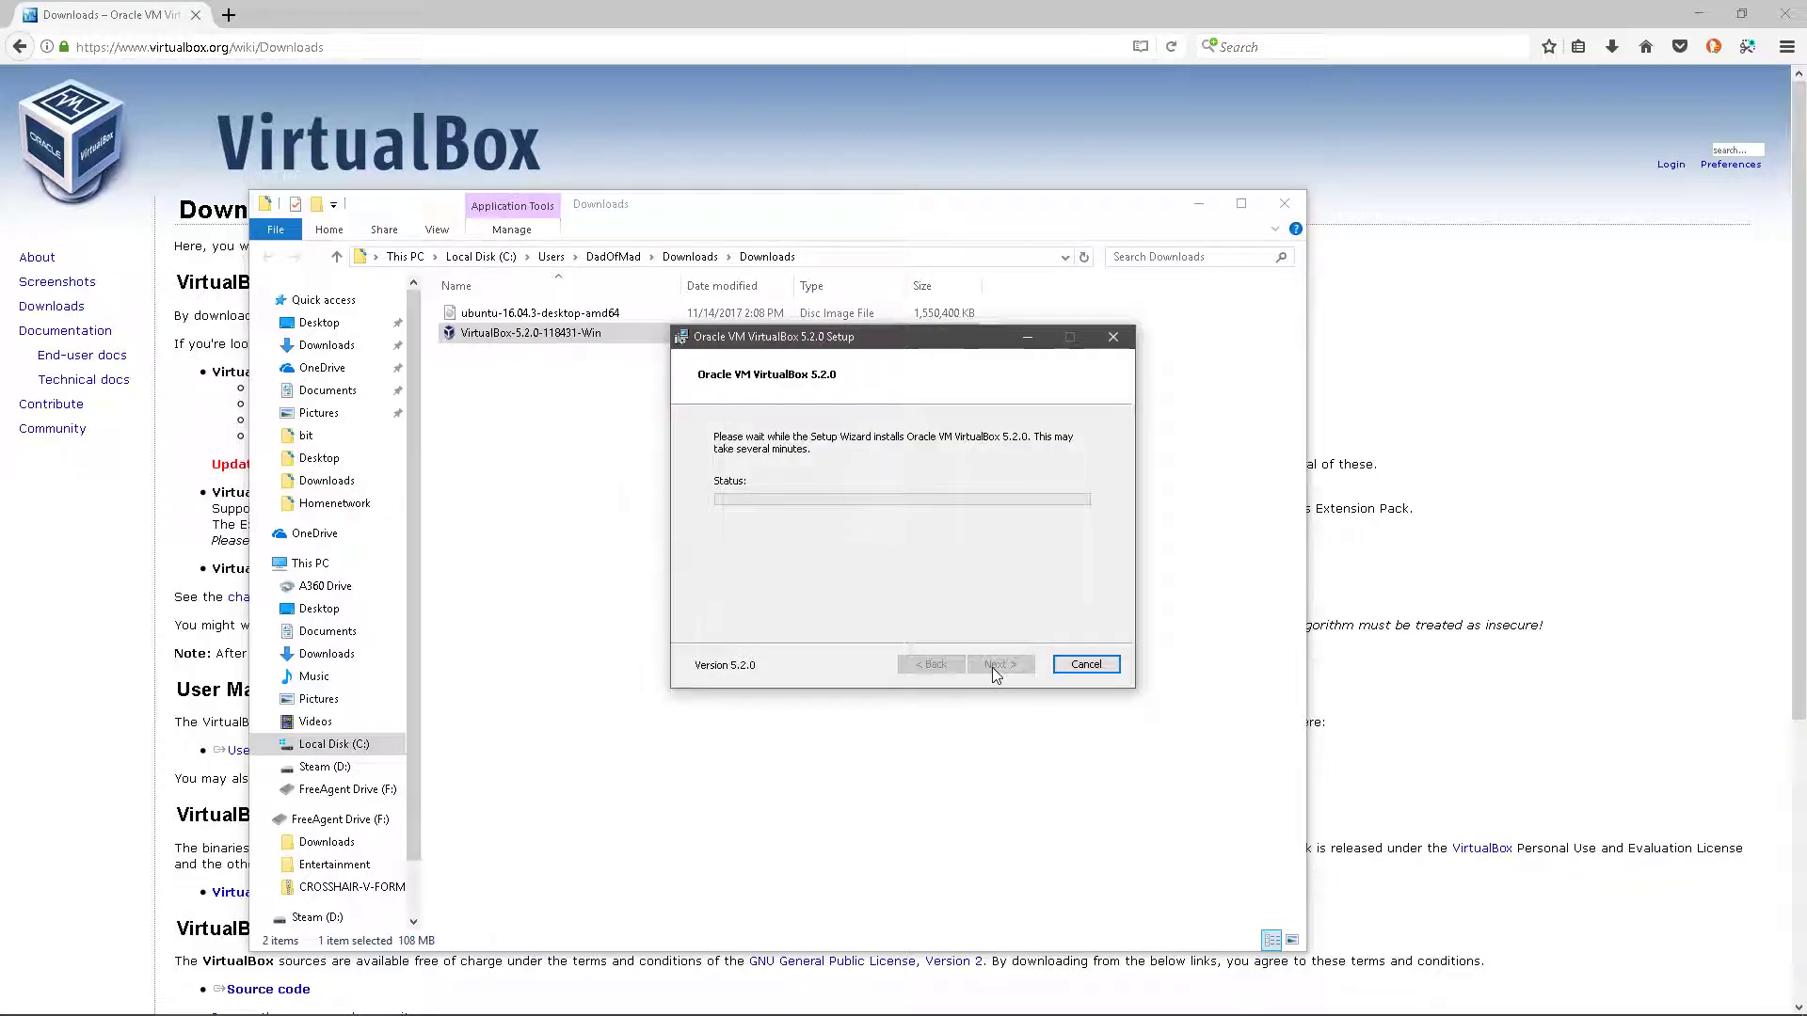
left_click(844, 629)
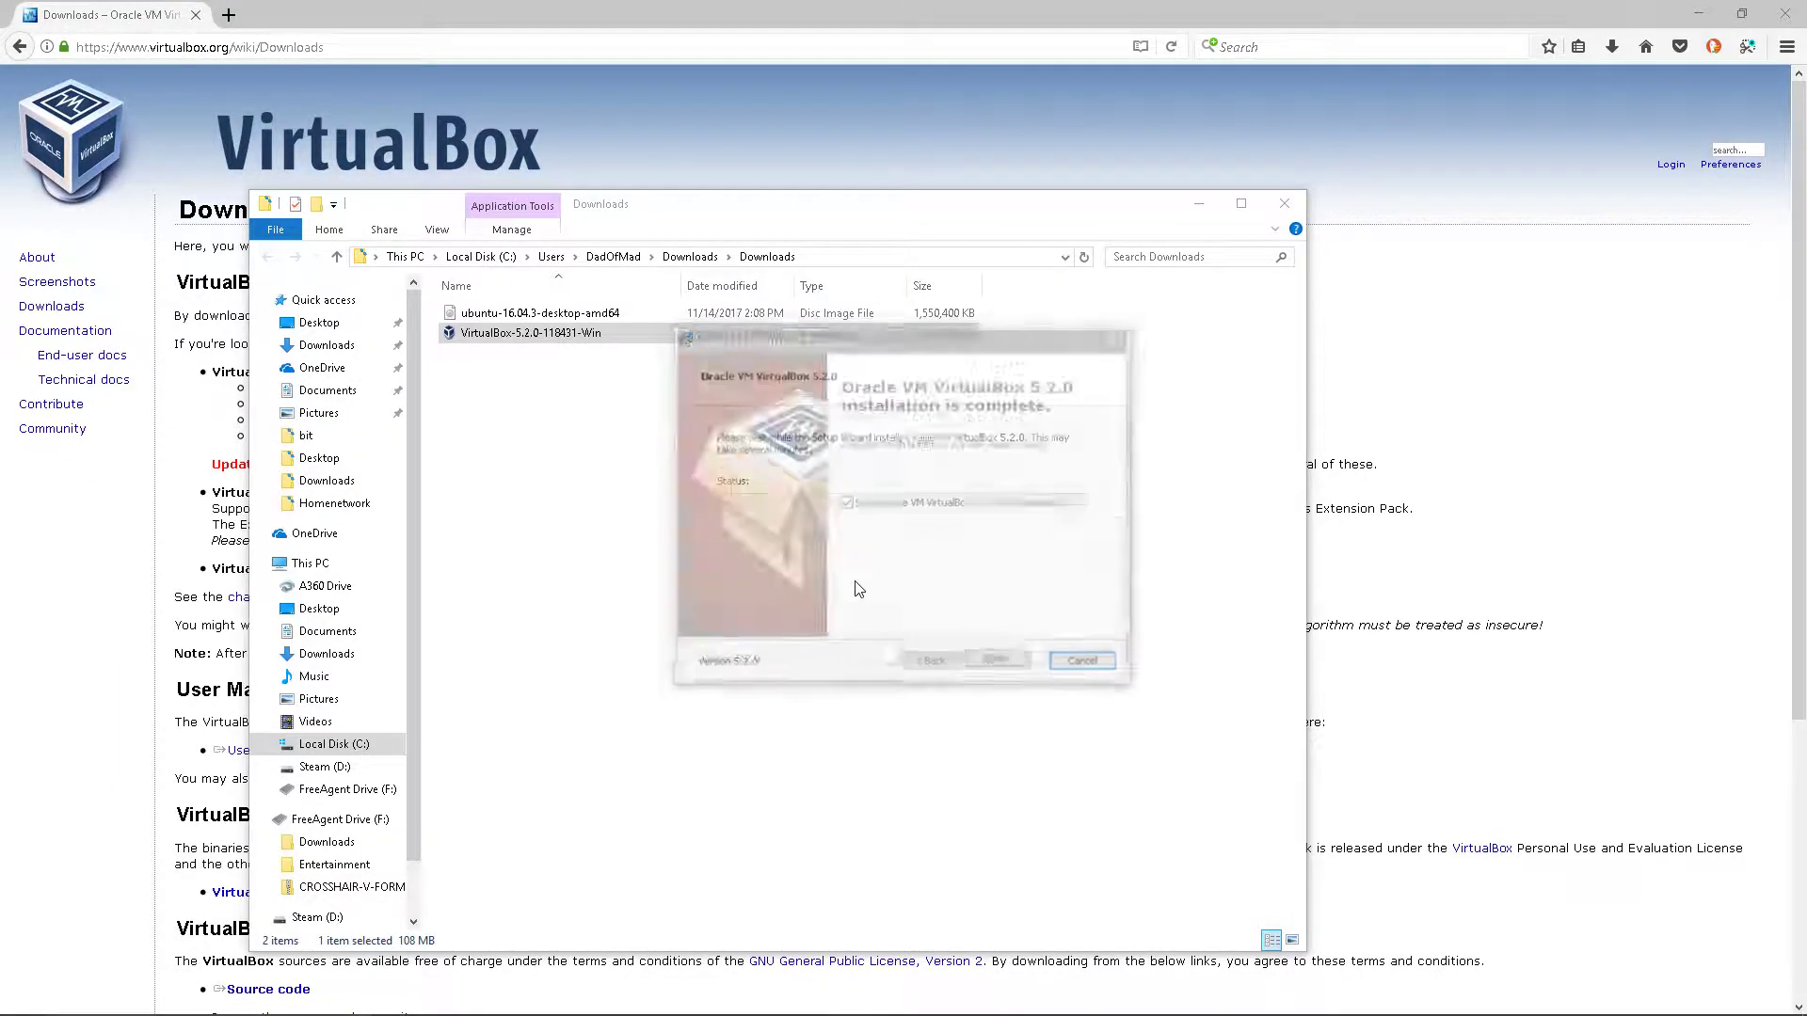
left_click(999, 665)
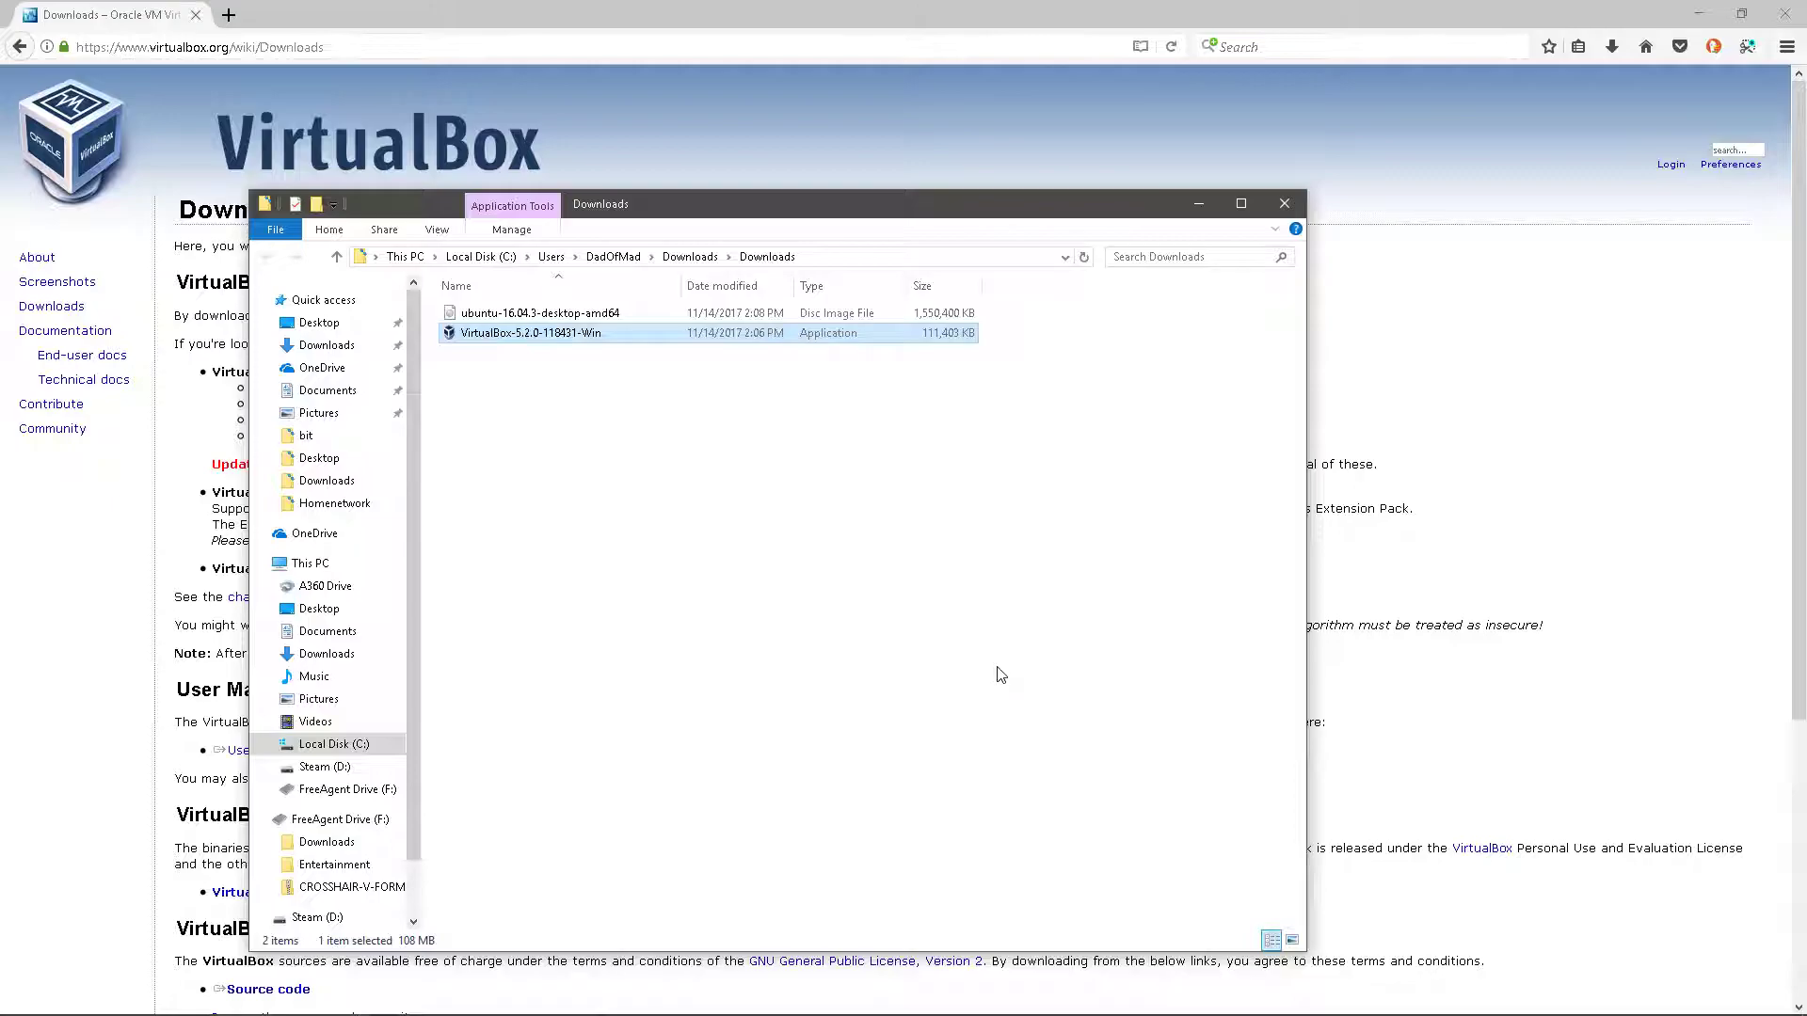
left_click(1398, 227)
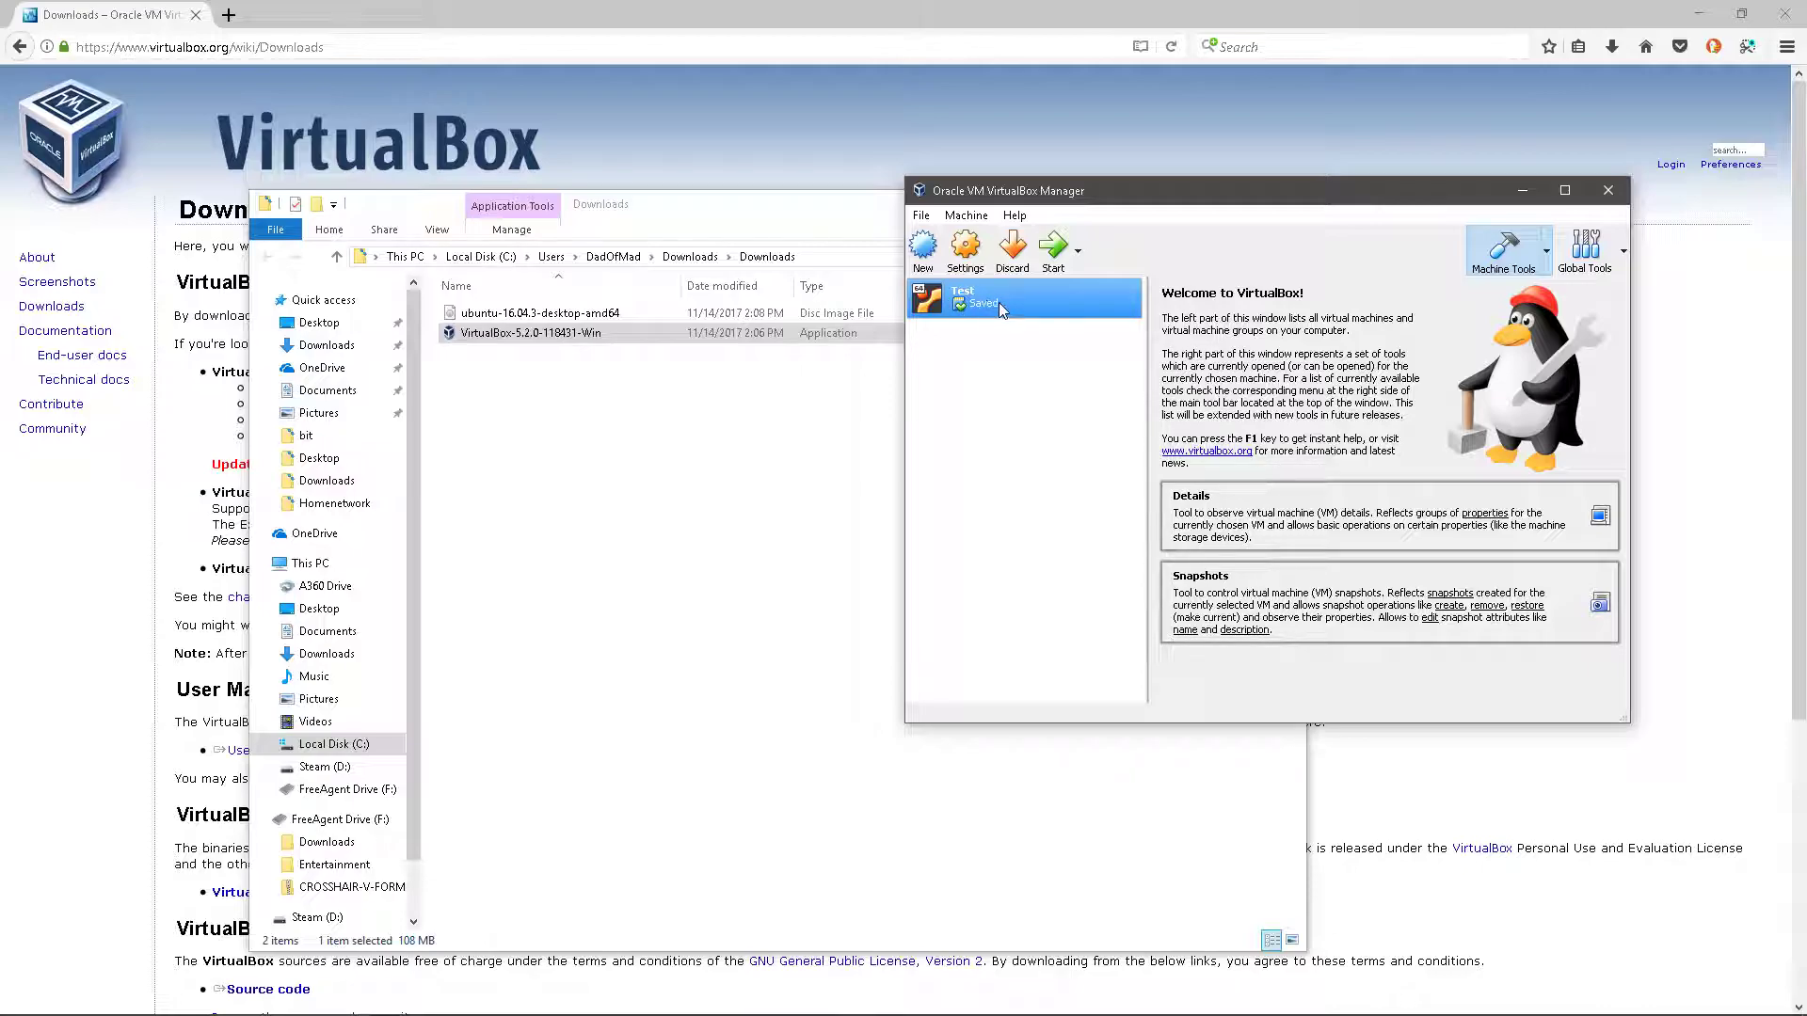
- Create new machine test2 as Linux Ubuntu (64-bit) with 1024 MB memory
left_click(921, 256)
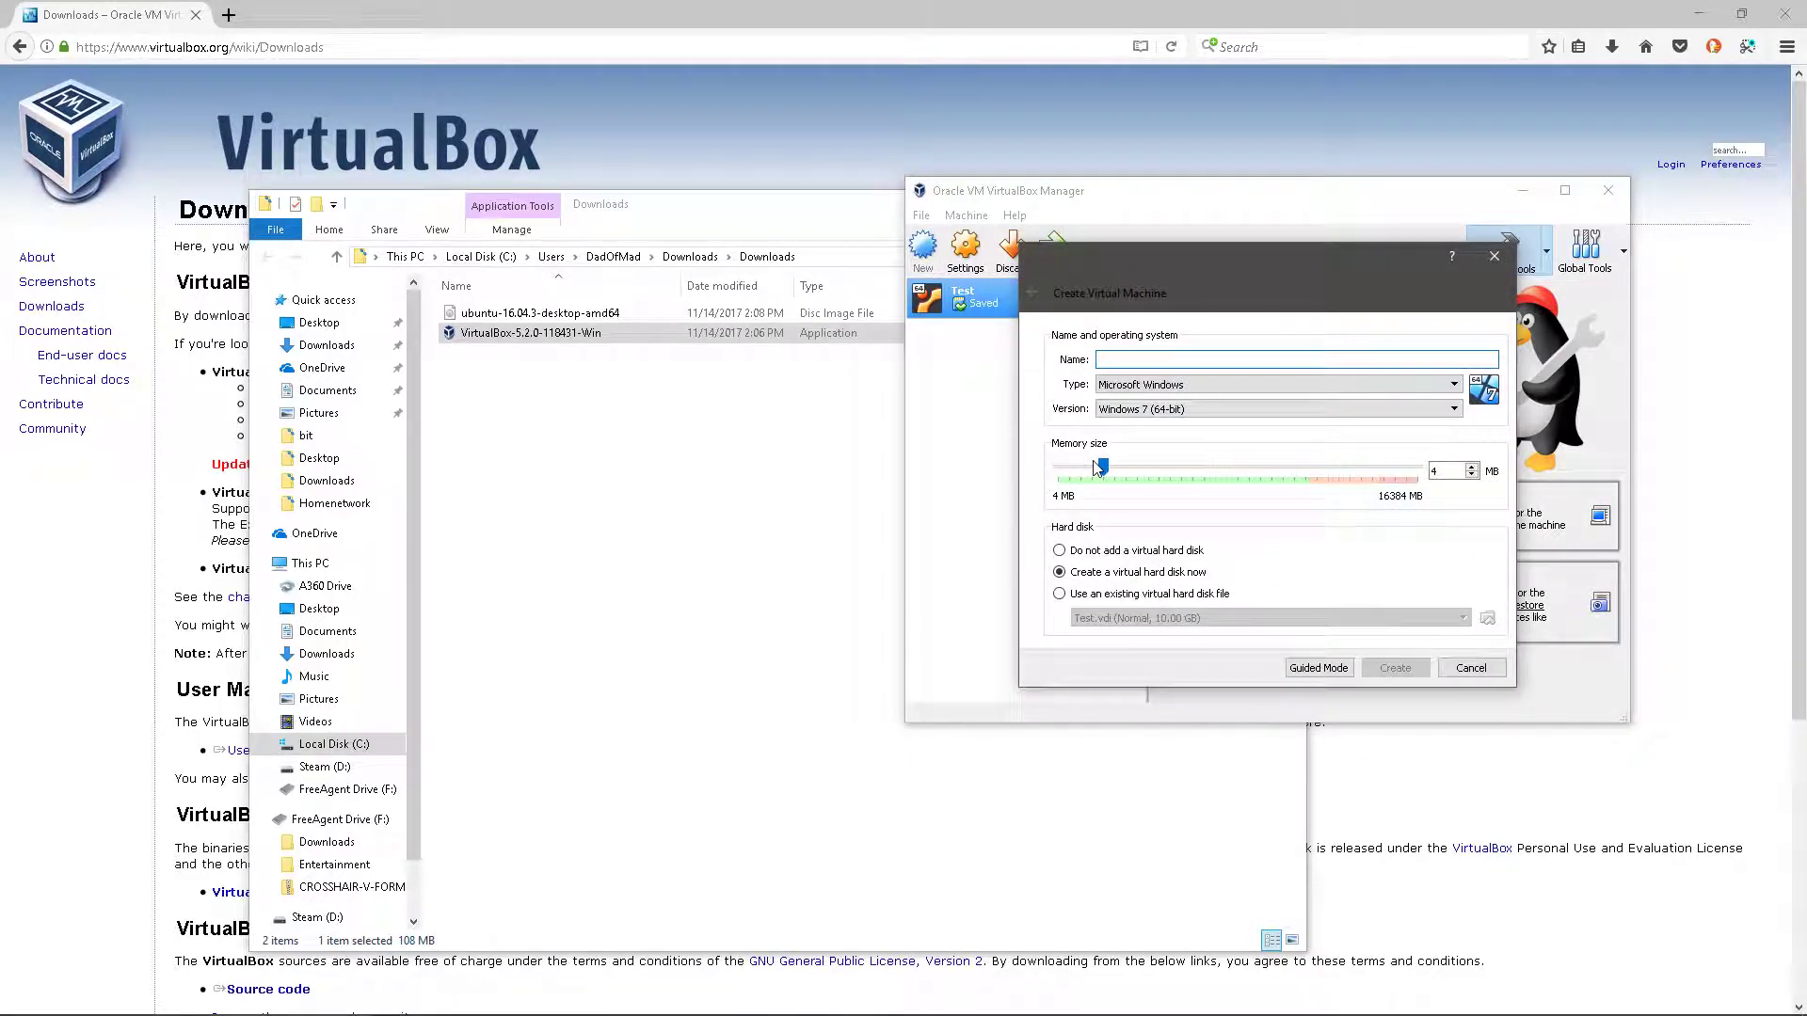
type("test2")
left_click(1124, 386)
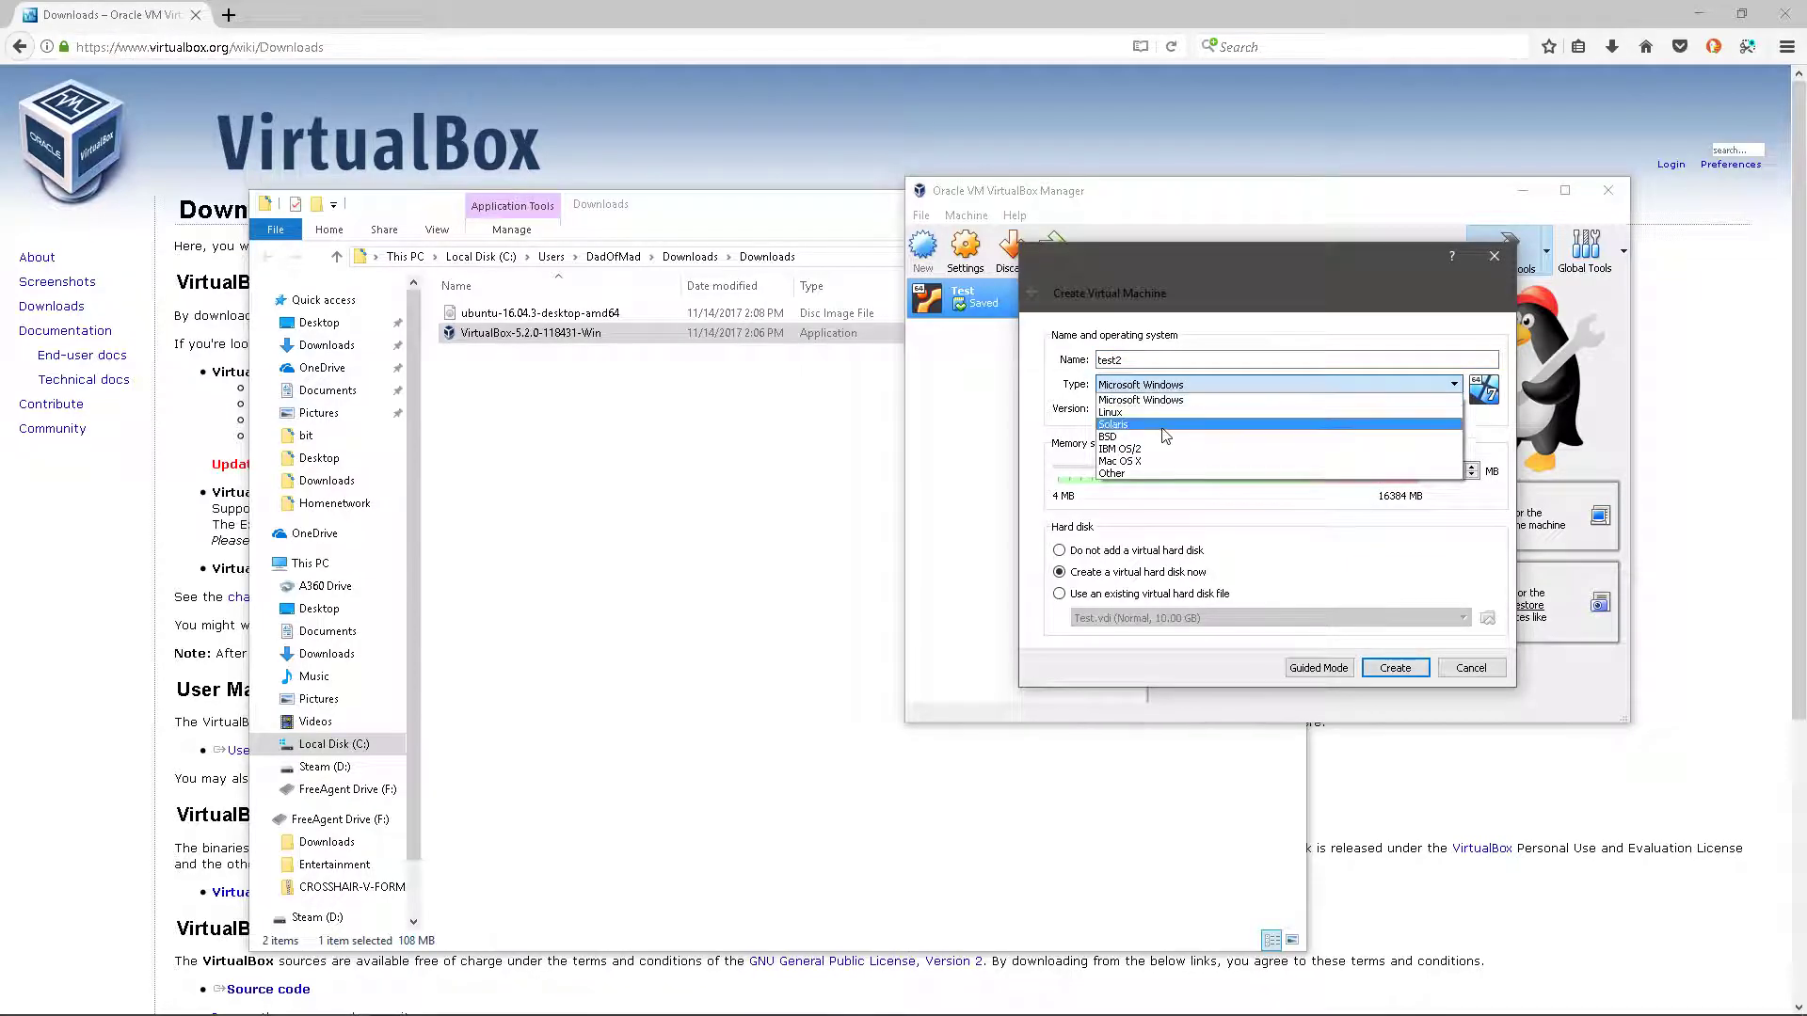
left_click(1157, 405)
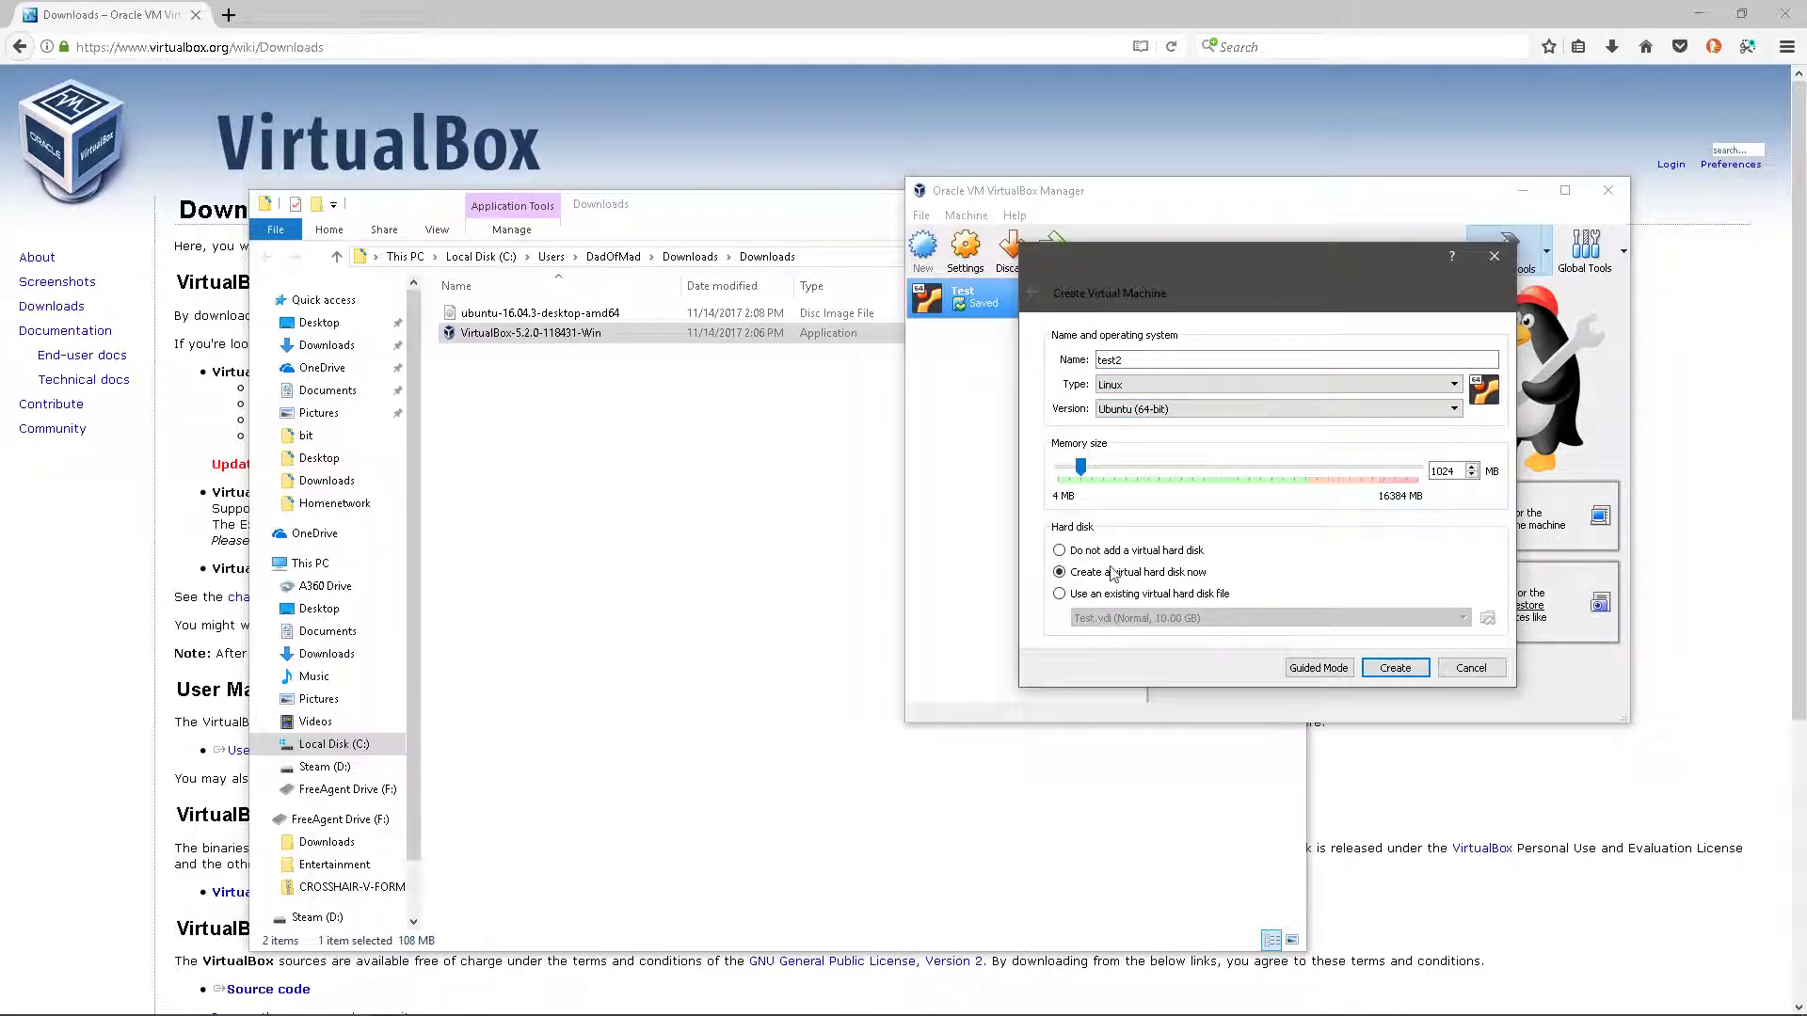
left_click(1395, 667)
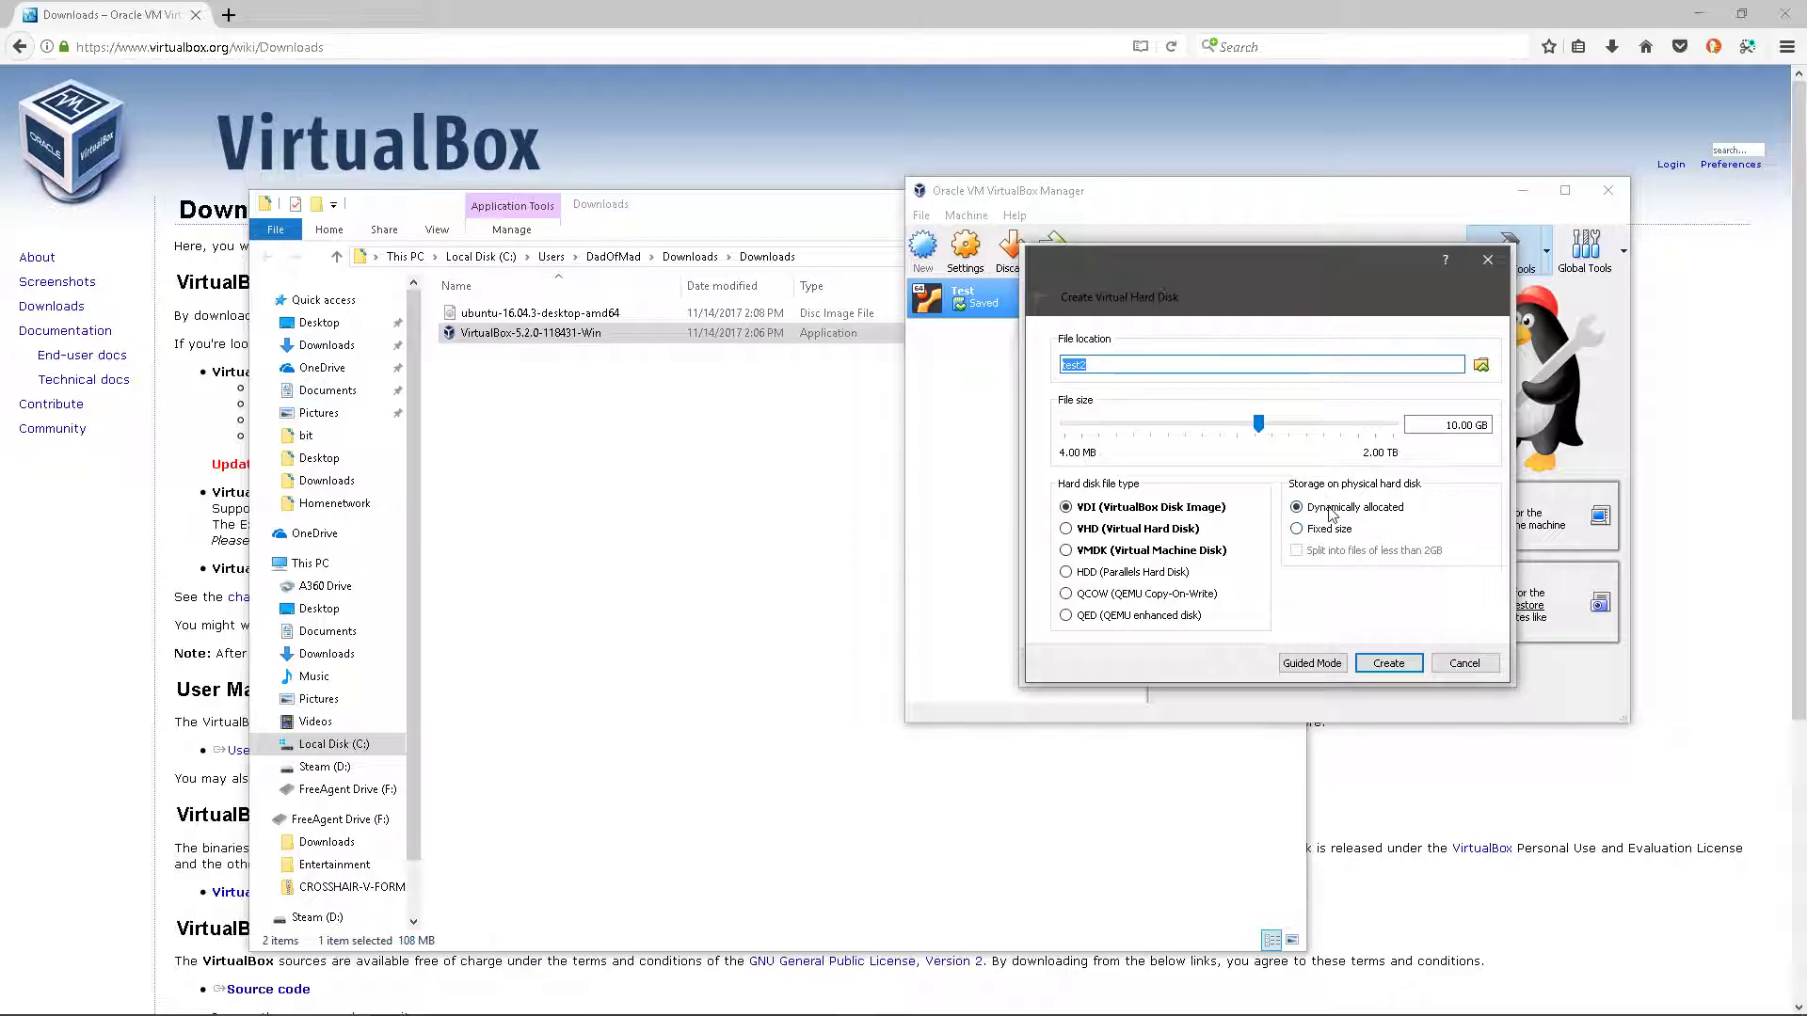
- Make test2's 10.00 GB virtual disk fixed size and create it
left_click(1298, 529)
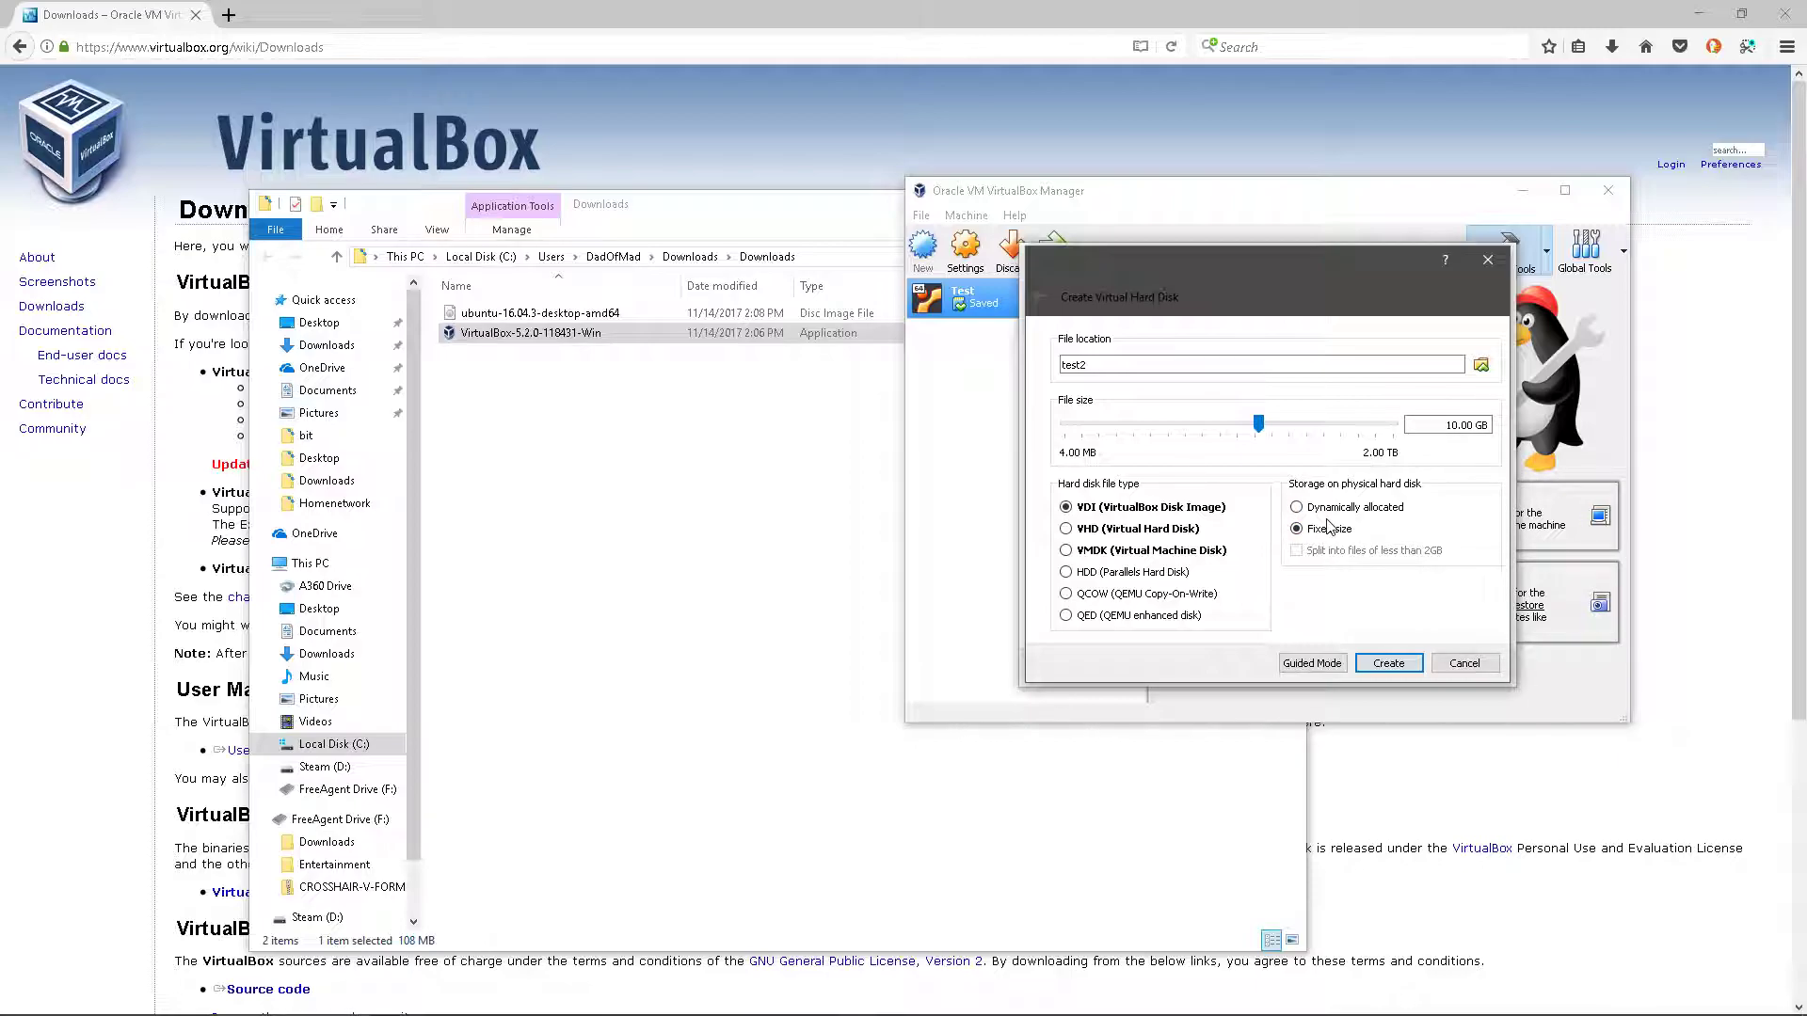
left_click(1395, 666)
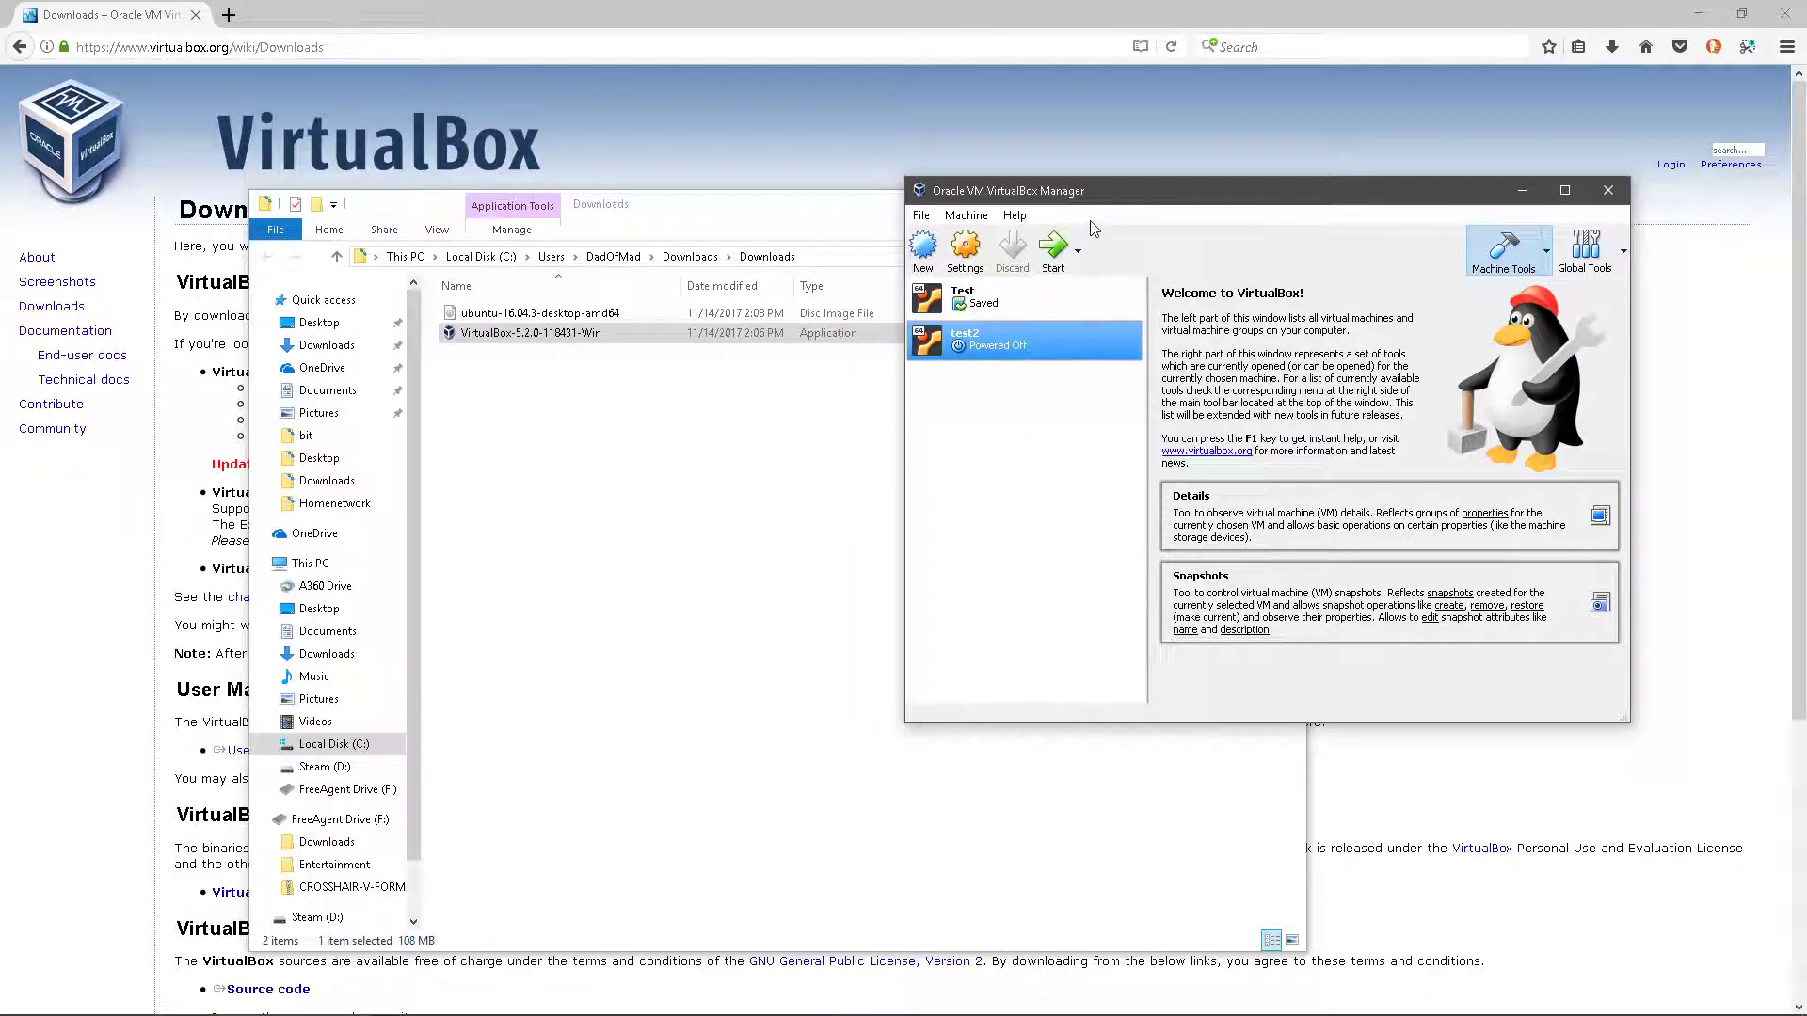
- Start test2 with ubuntu-16.04.3-desktop-amd64.iso selected as the start-up disk
left_click(1053, 248)
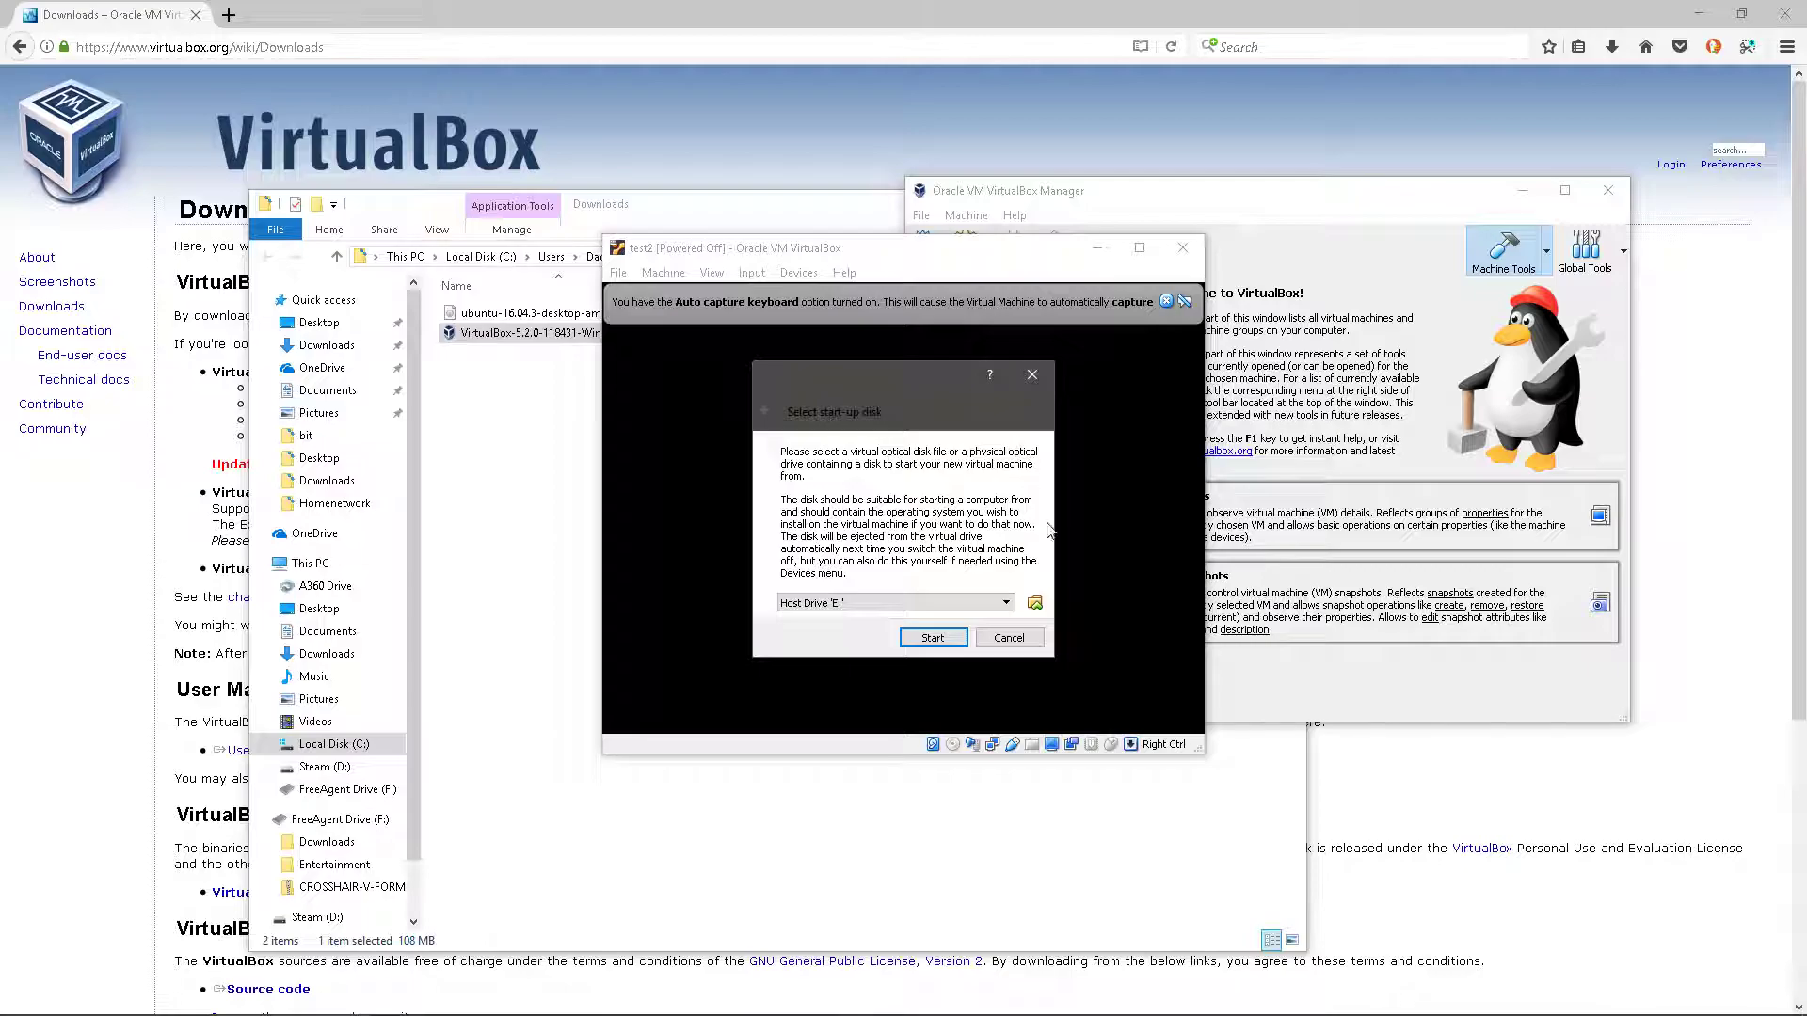
left_click(1036, 603)
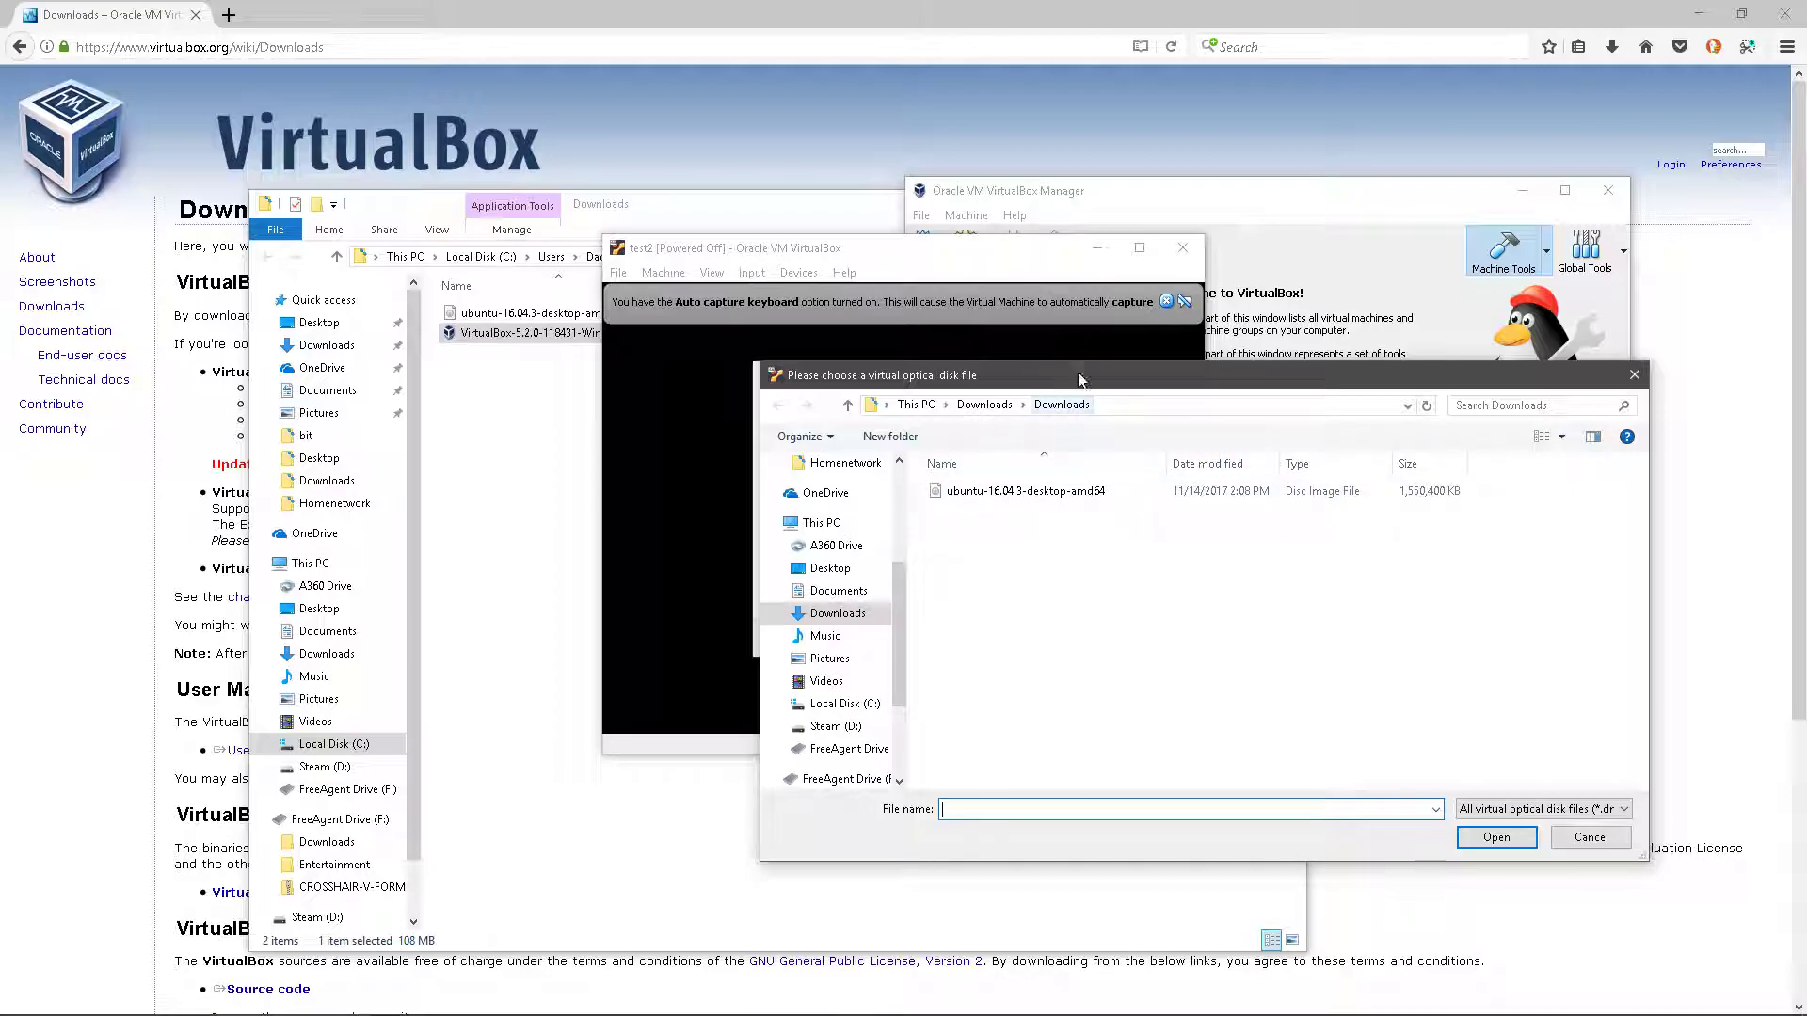
left_click(1097, 499)
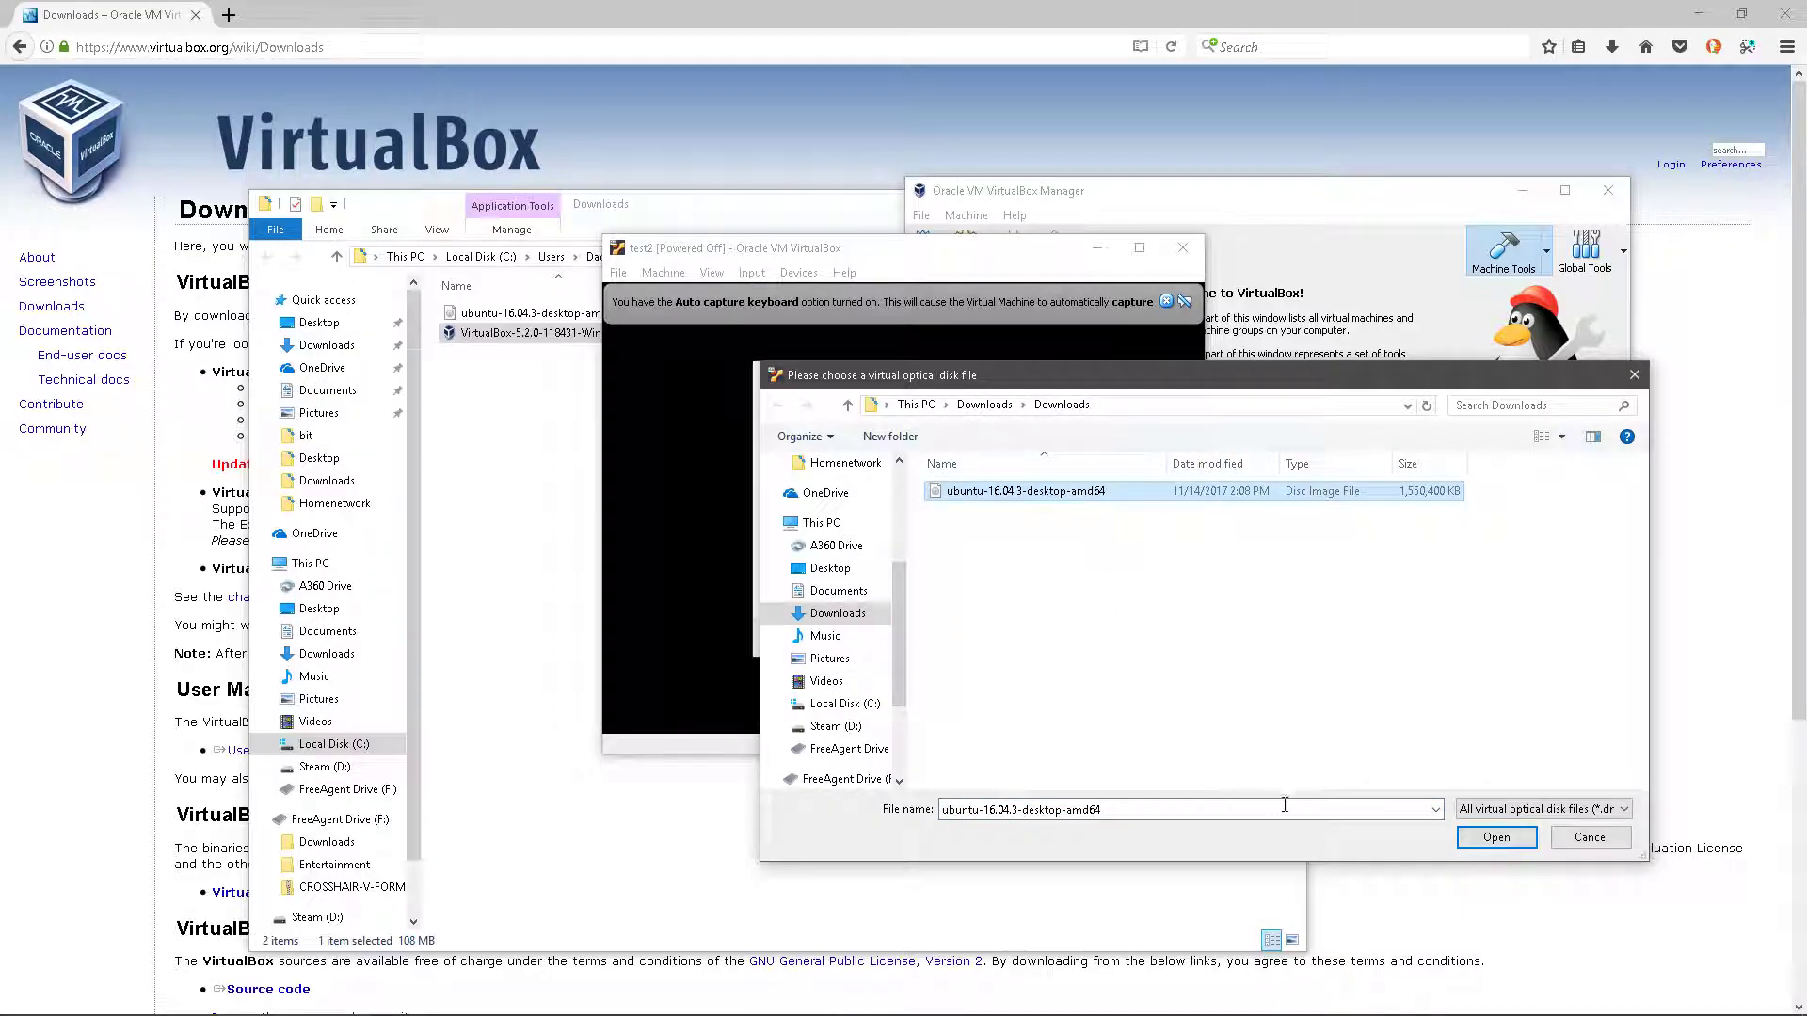
left_click(1485, 839)
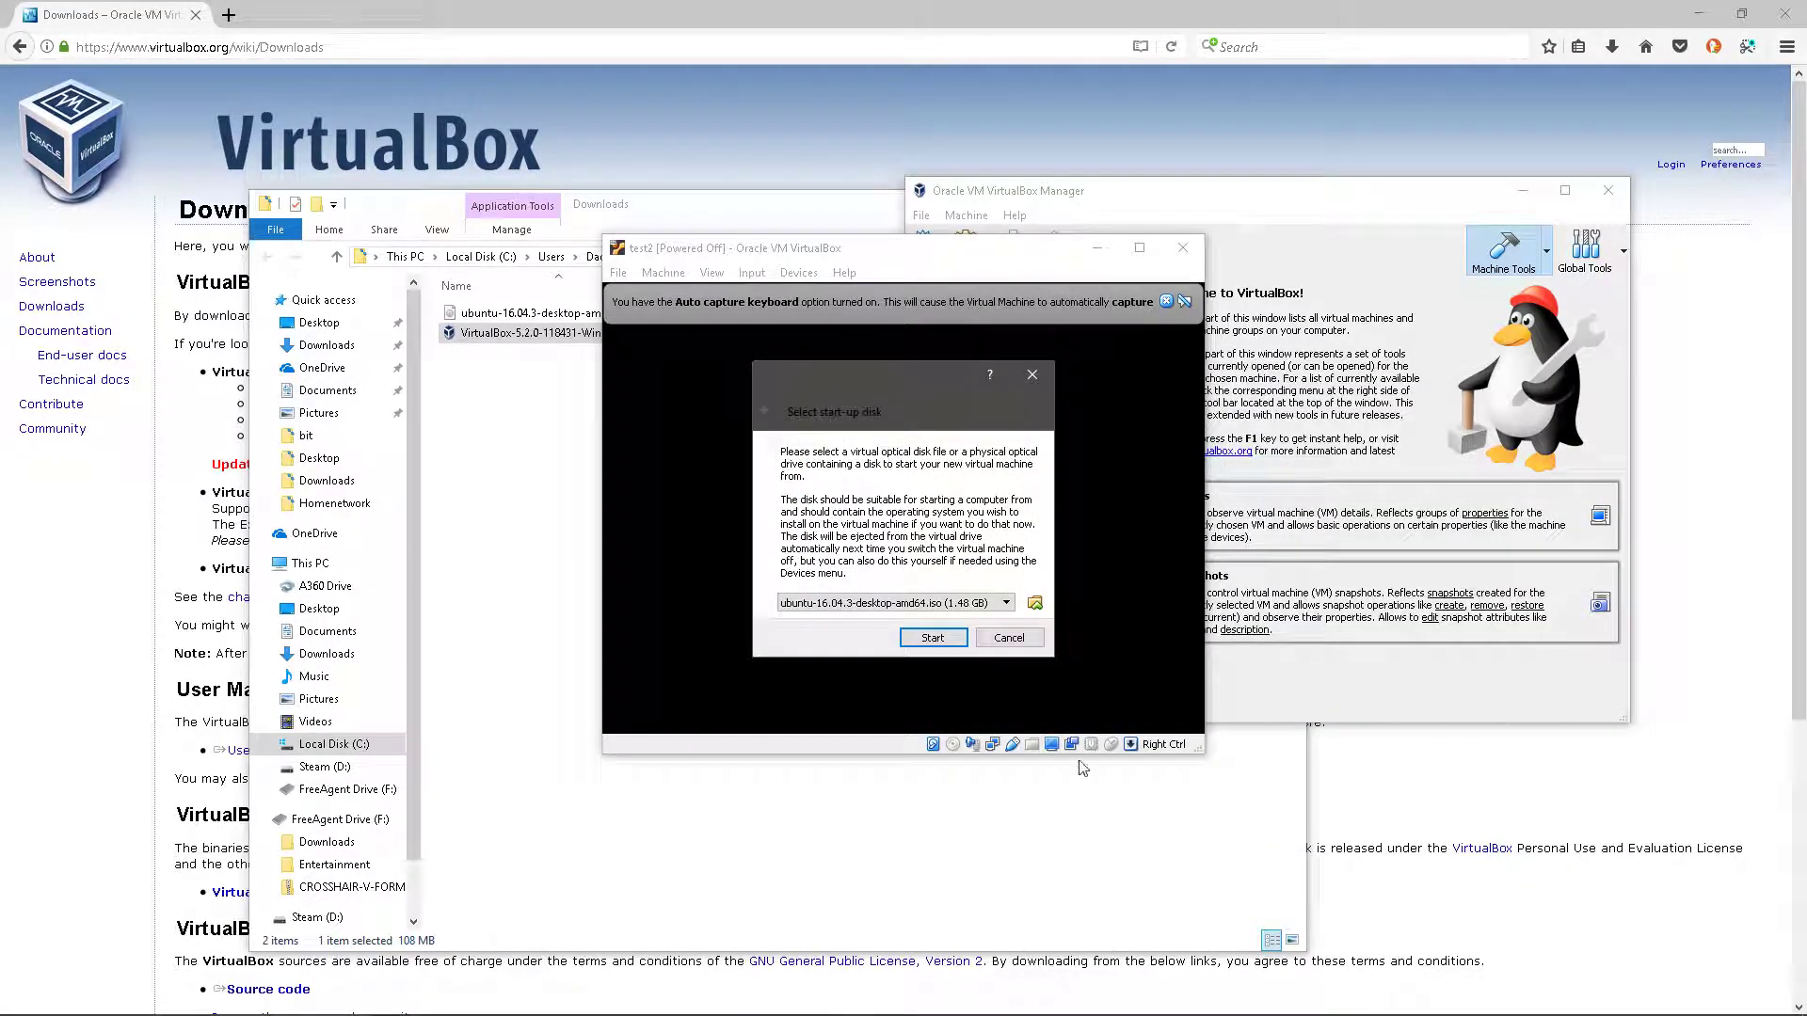
left_click(952, 640)
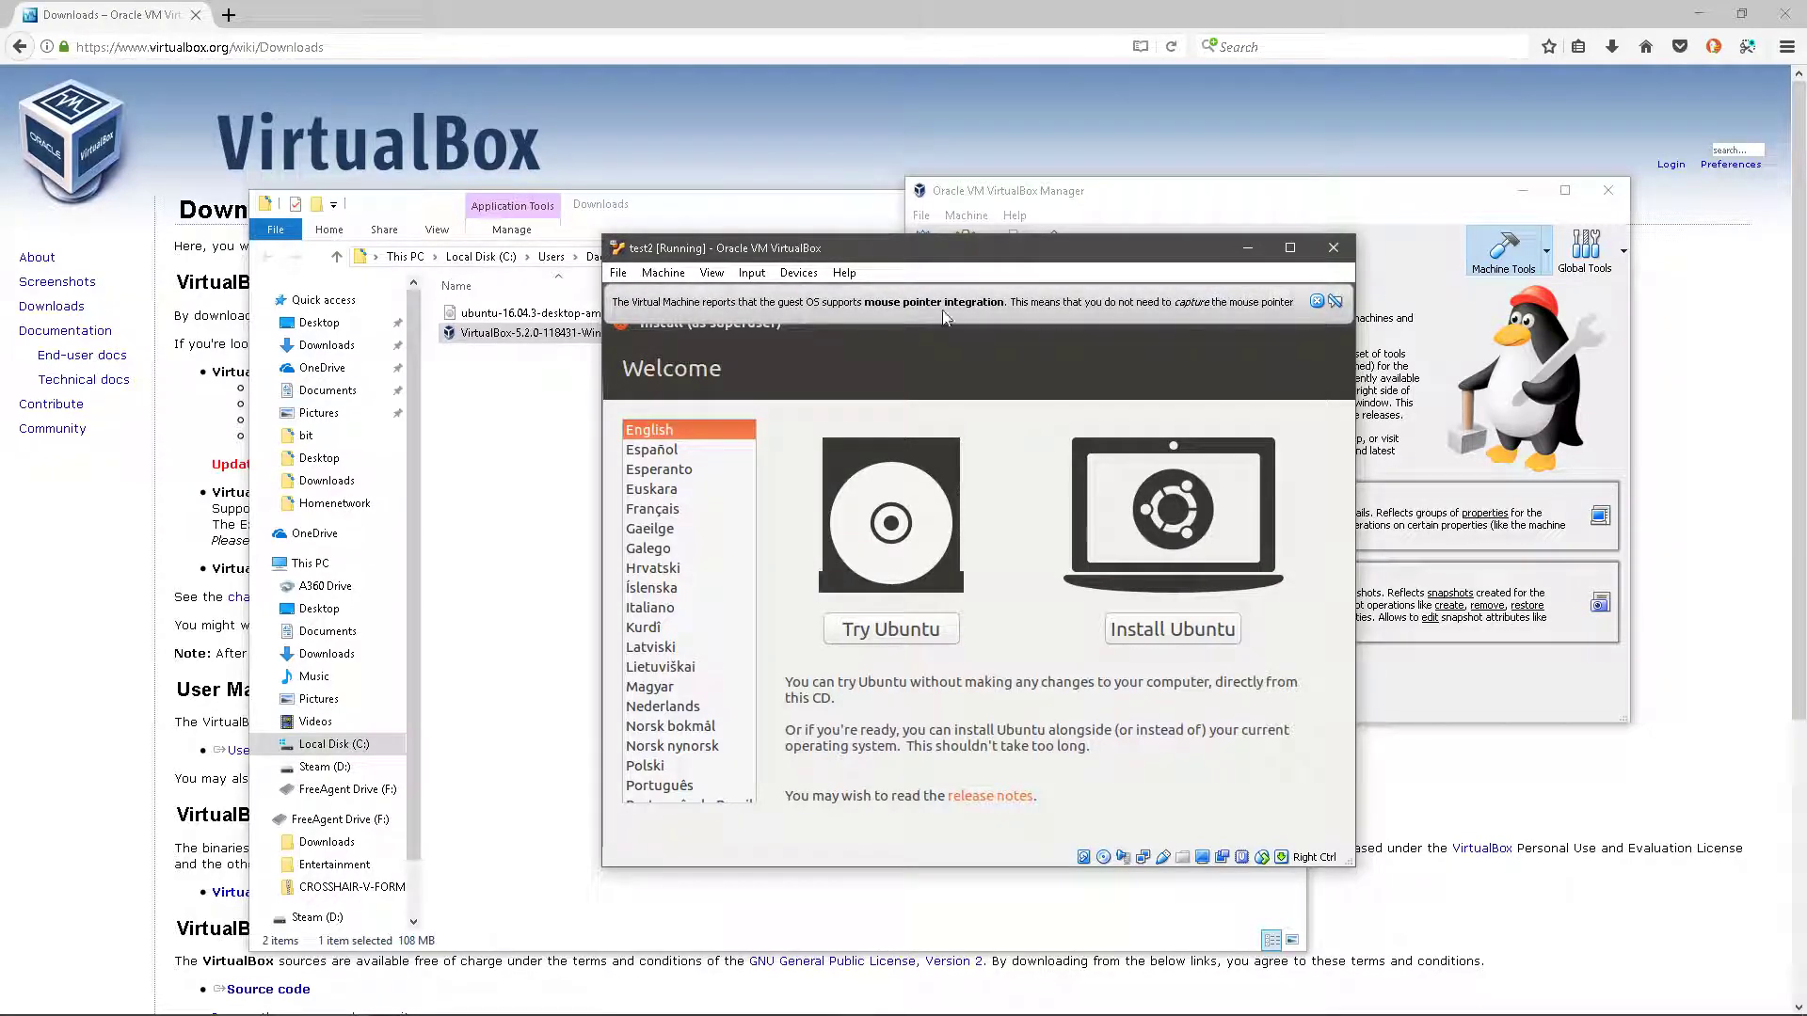
- Close the mouse pointer integration banner once the Ubuntu Welcome screen appears
left_click(1316, 303)
- Maximize the test2 window and choose Install Ubuntu
left_click(1290, 247)
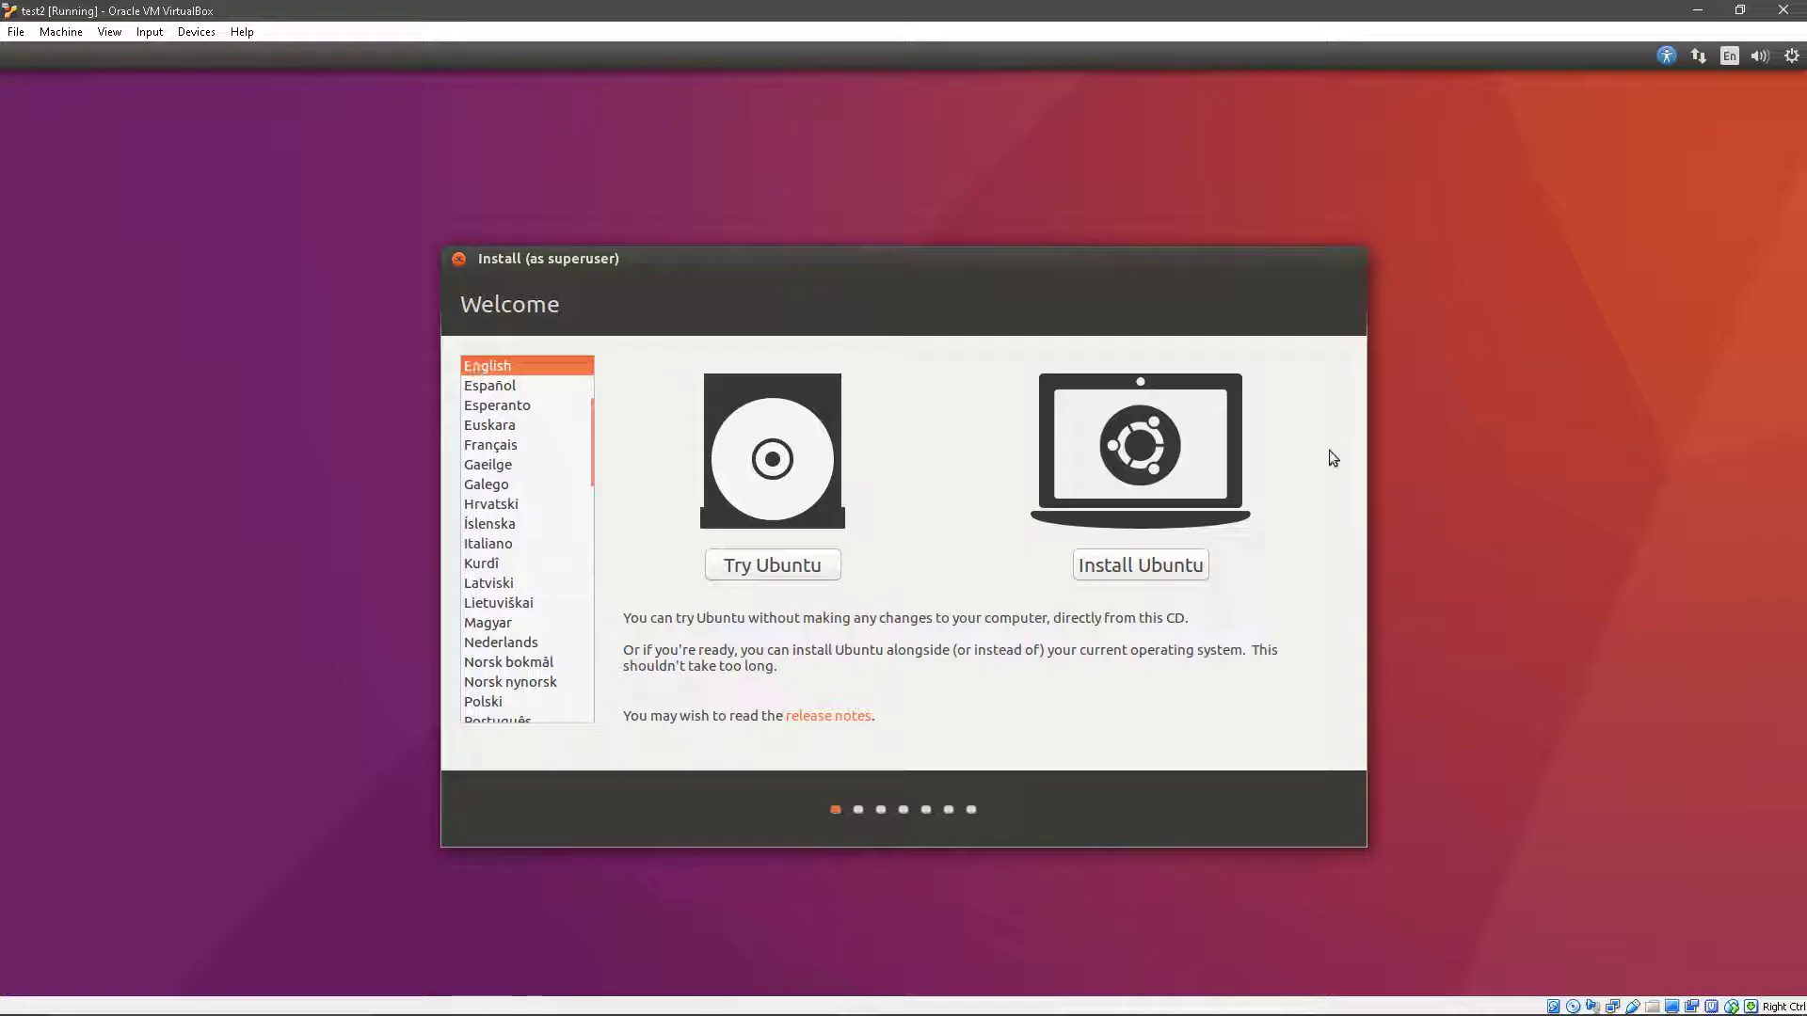
left_click(1143, 564)
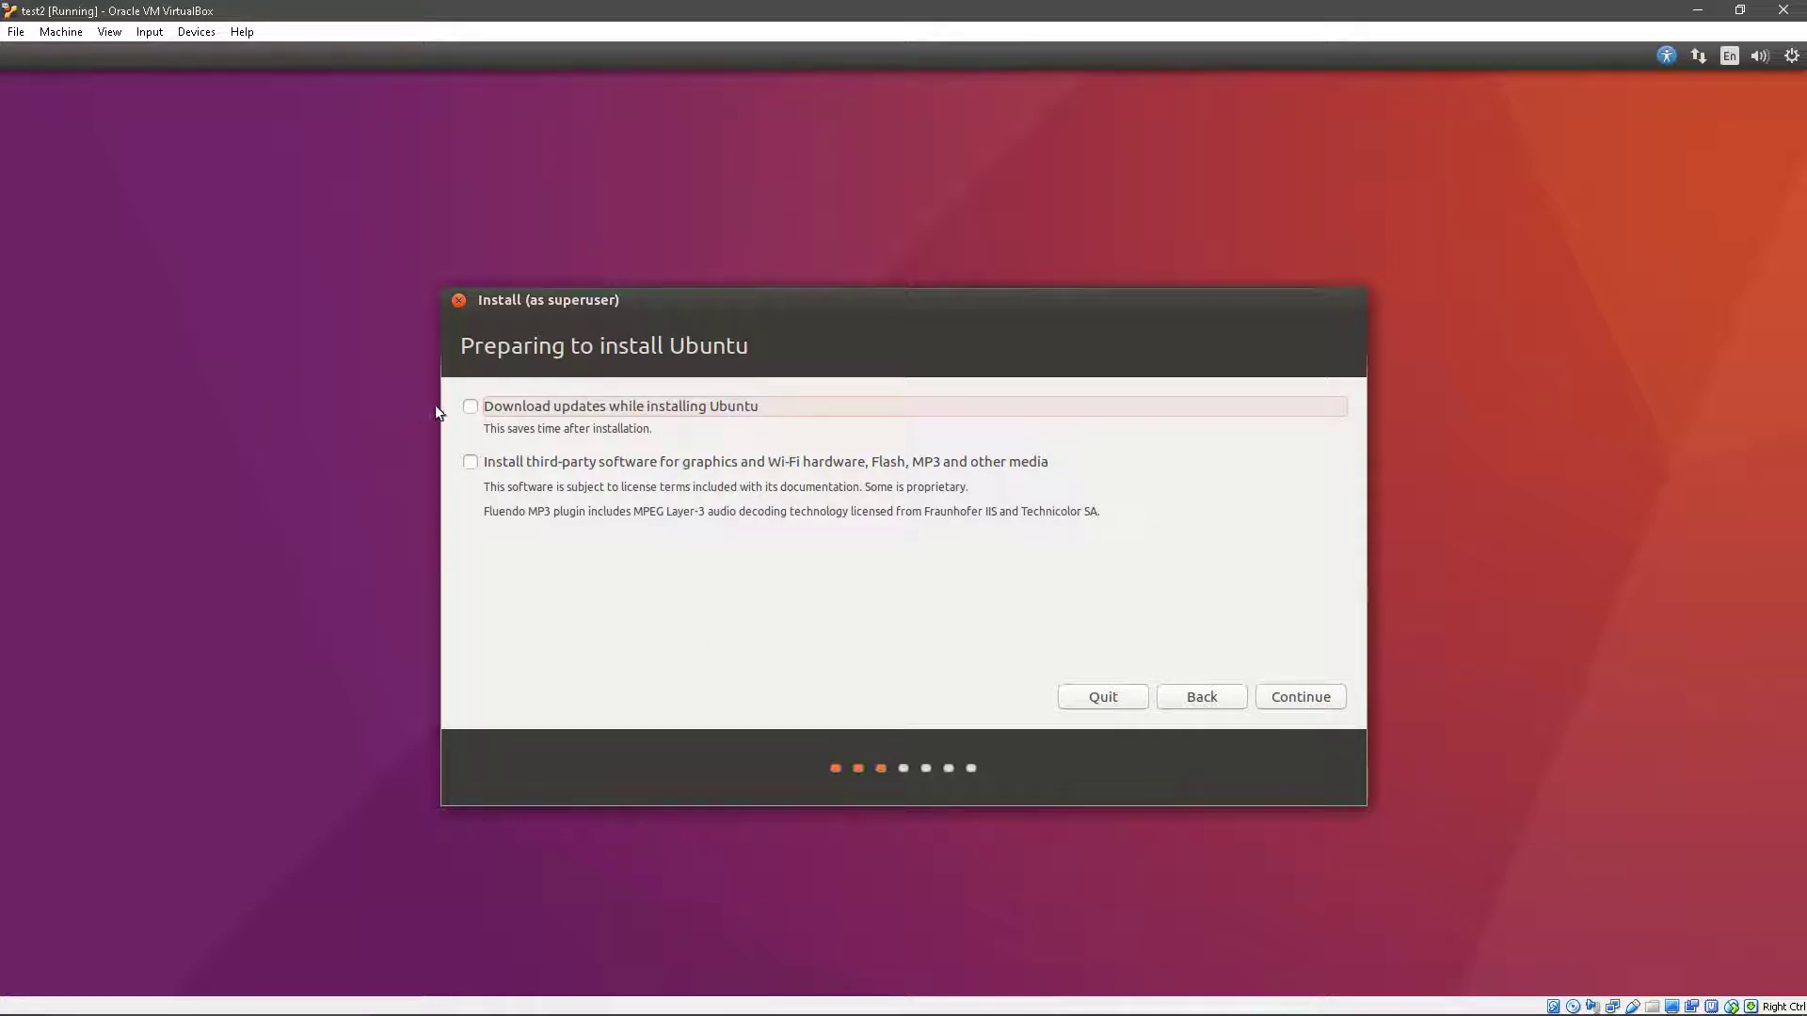
- Continue with the download-updates and third-party software options left unticked
left_click(1312, 699)
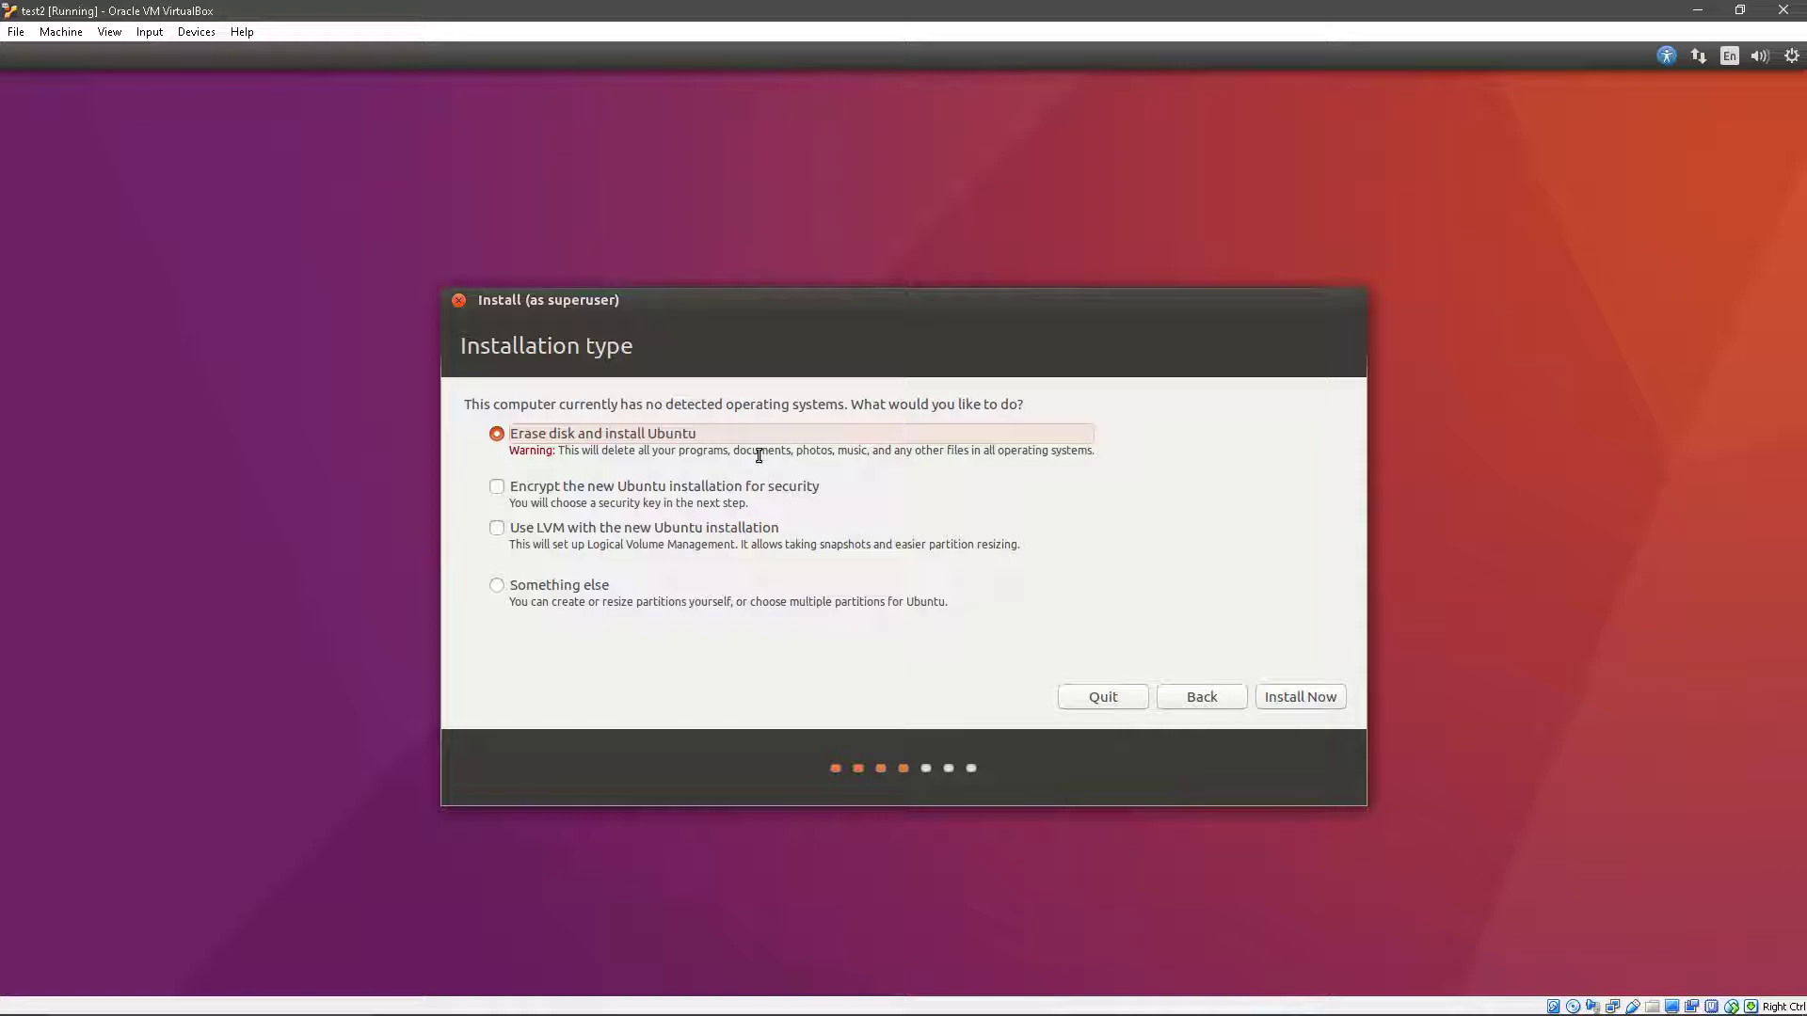
- Erase the disk and install Ubuntu, keeping the New York time zone and English (US) keyboard
left_click(1340, 697)
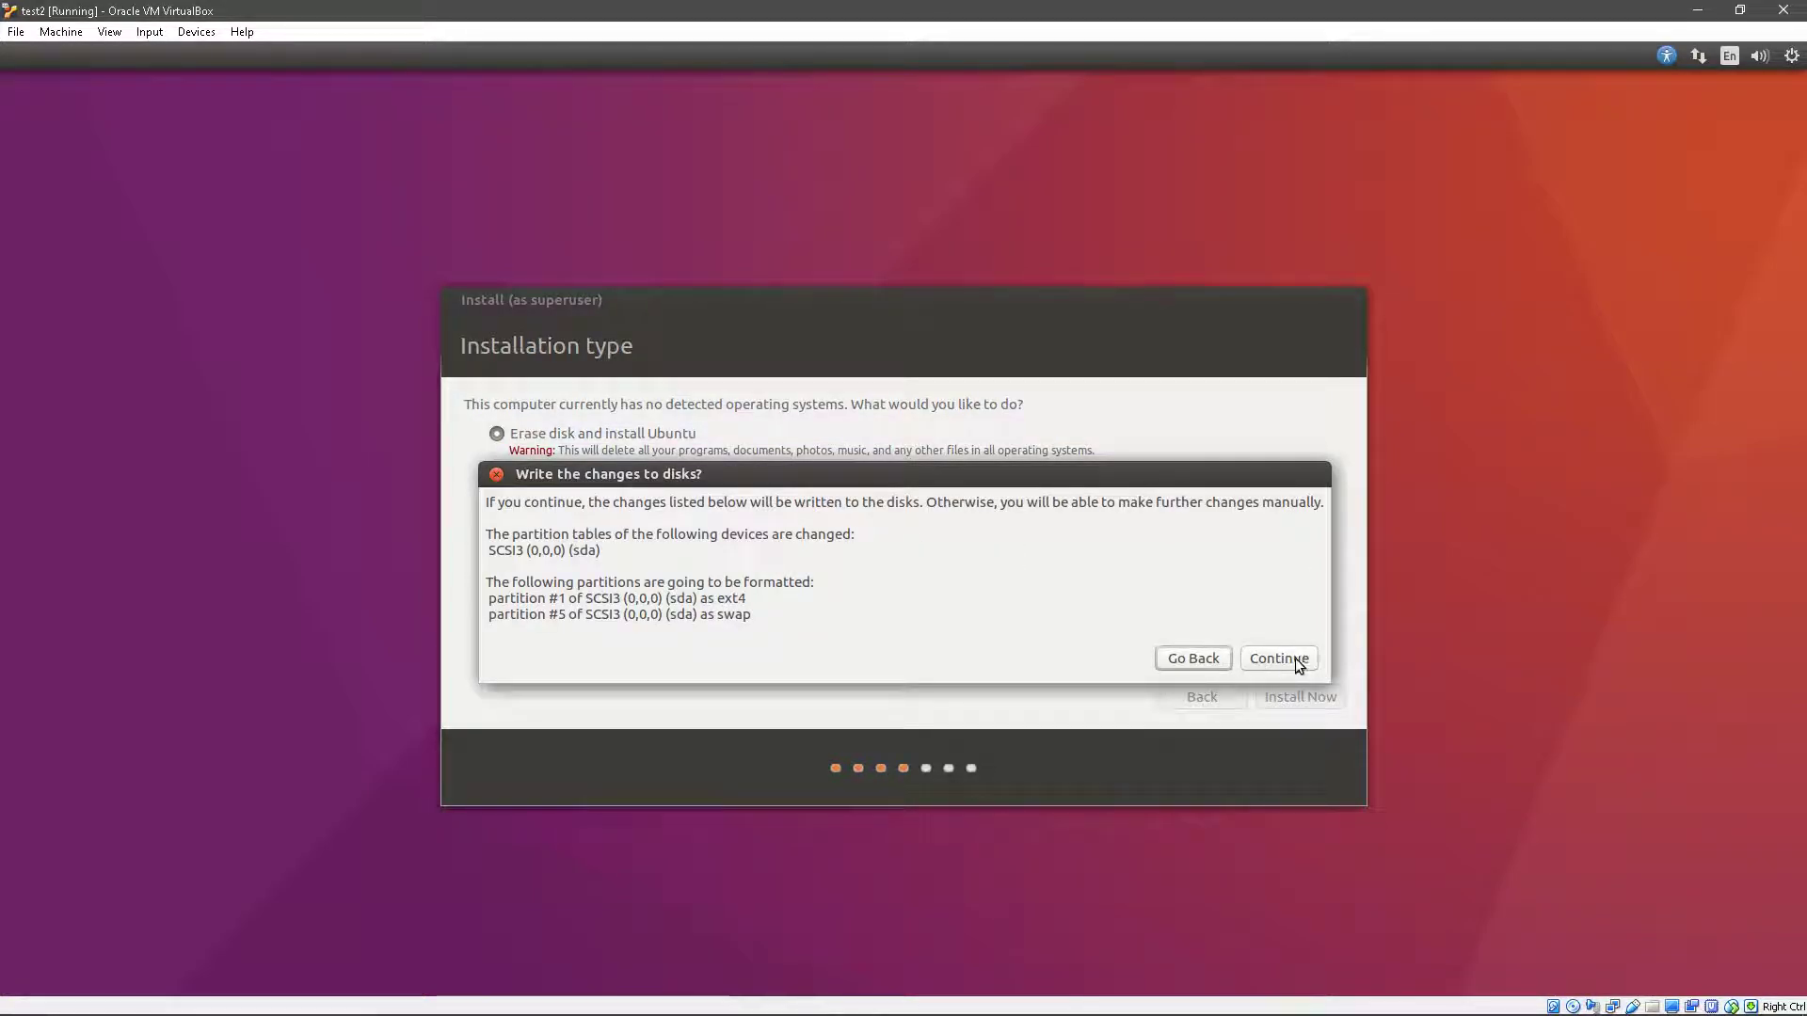
left_click(1294, 659)
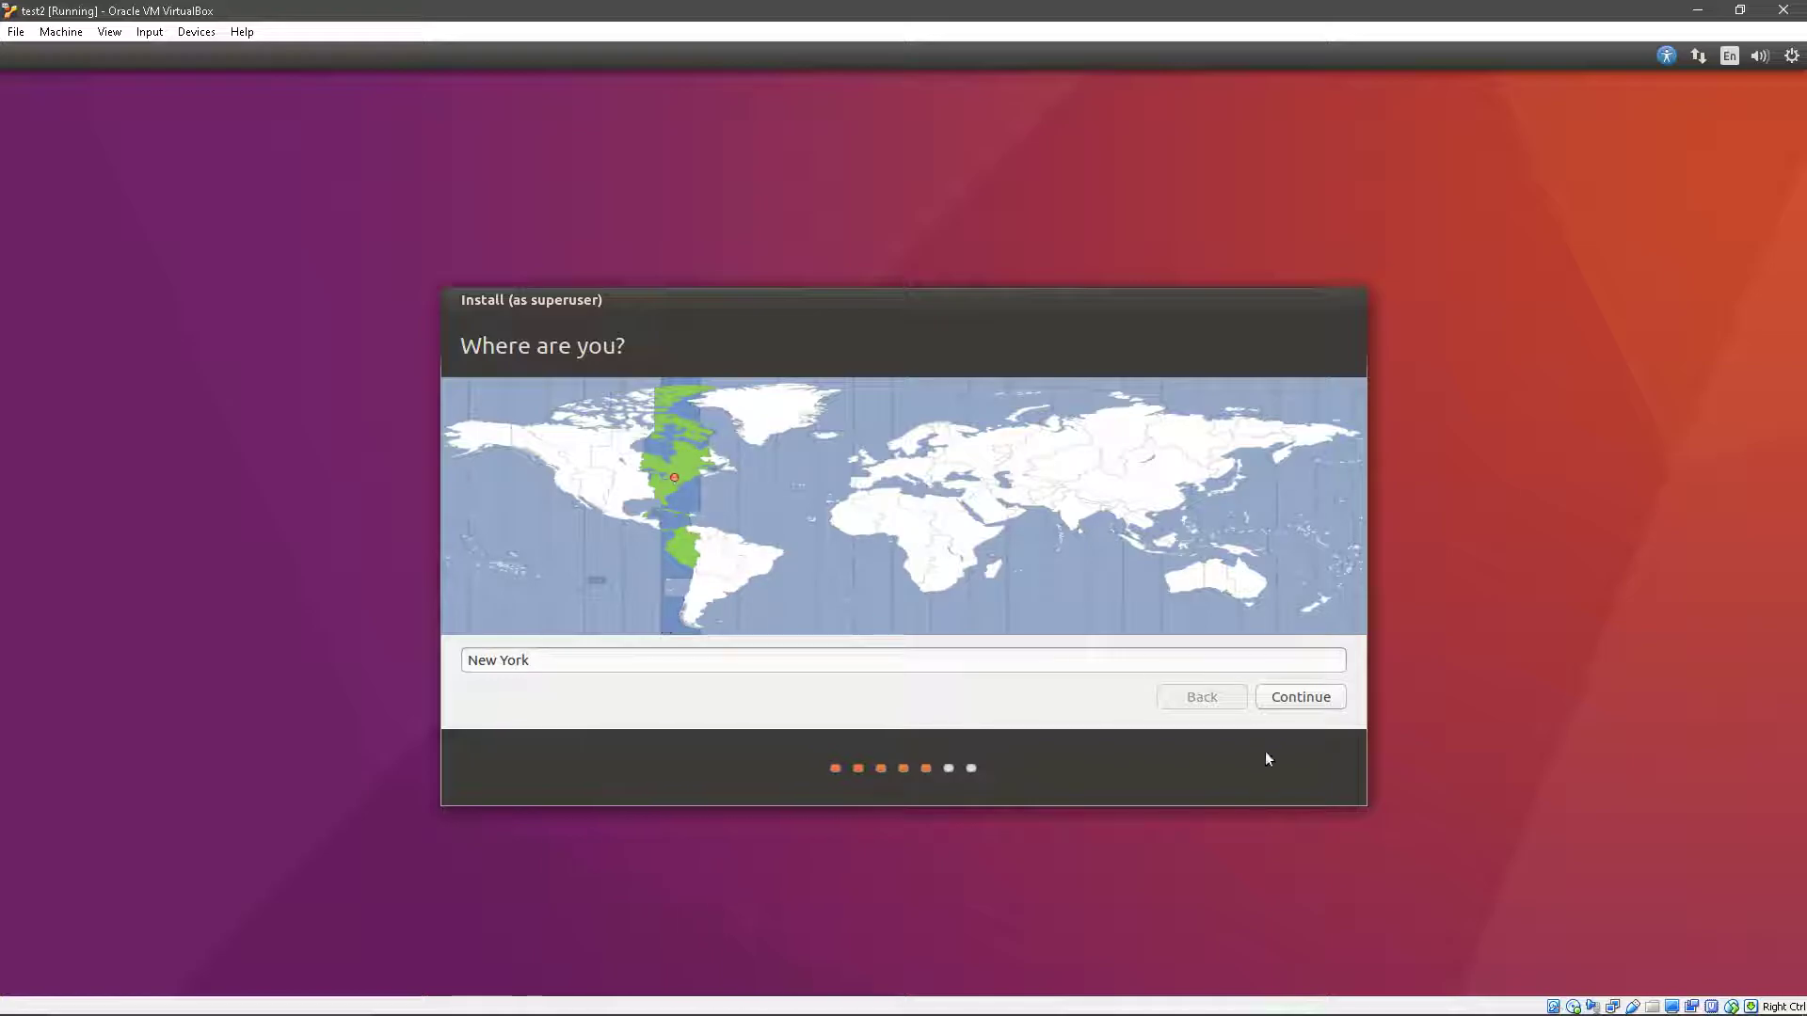
left_click(1318, 705)
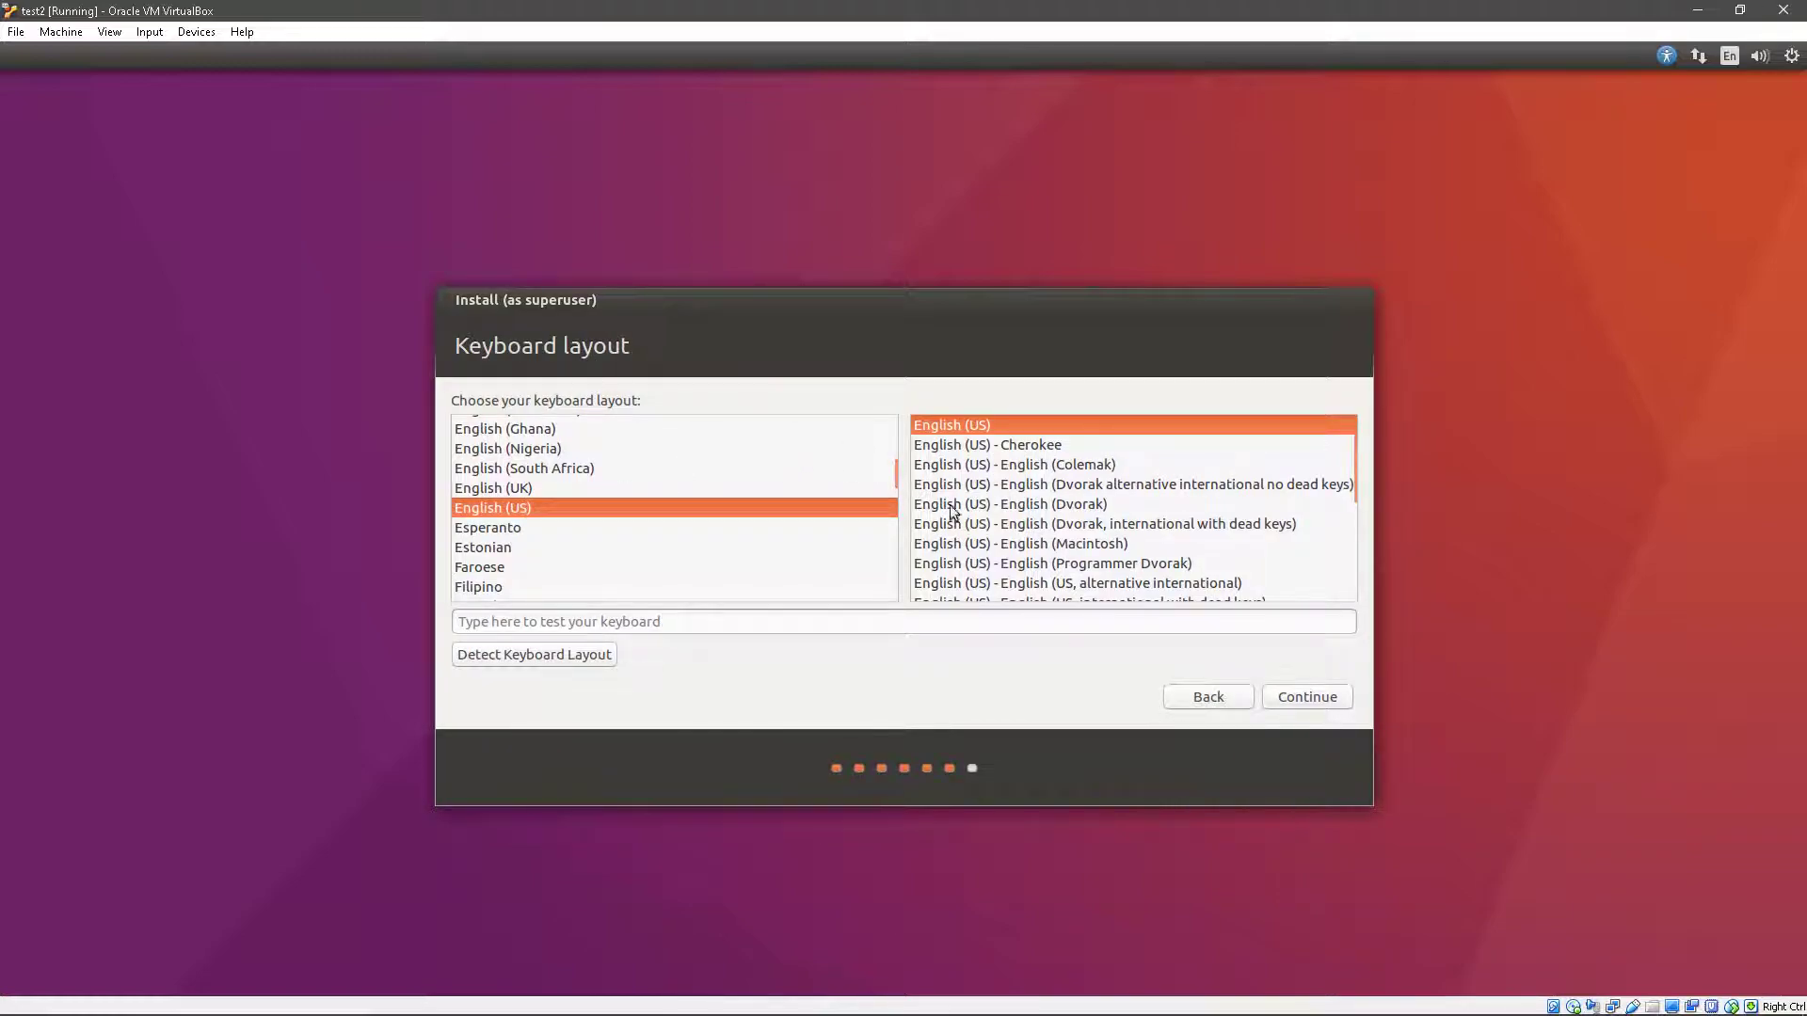
left_click(1306, 699)
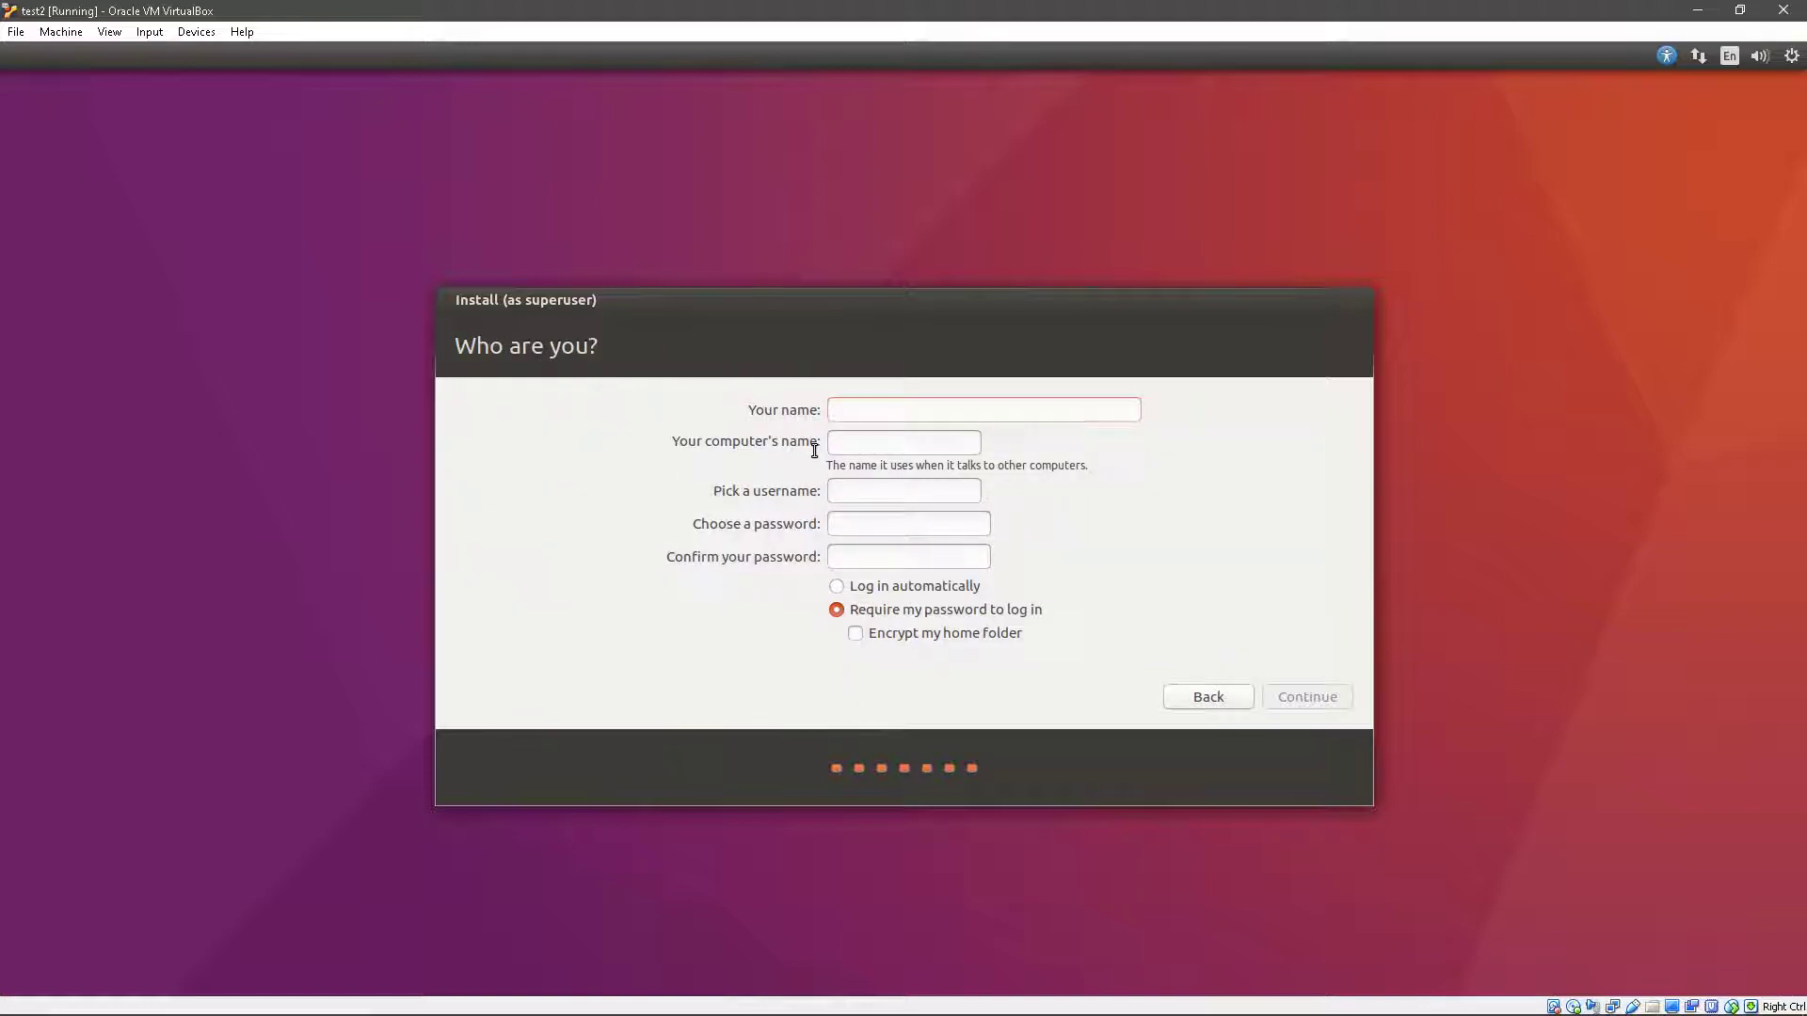
- Enter the user's name, set and confirm the account password, and start installing
type("DadOfMad")
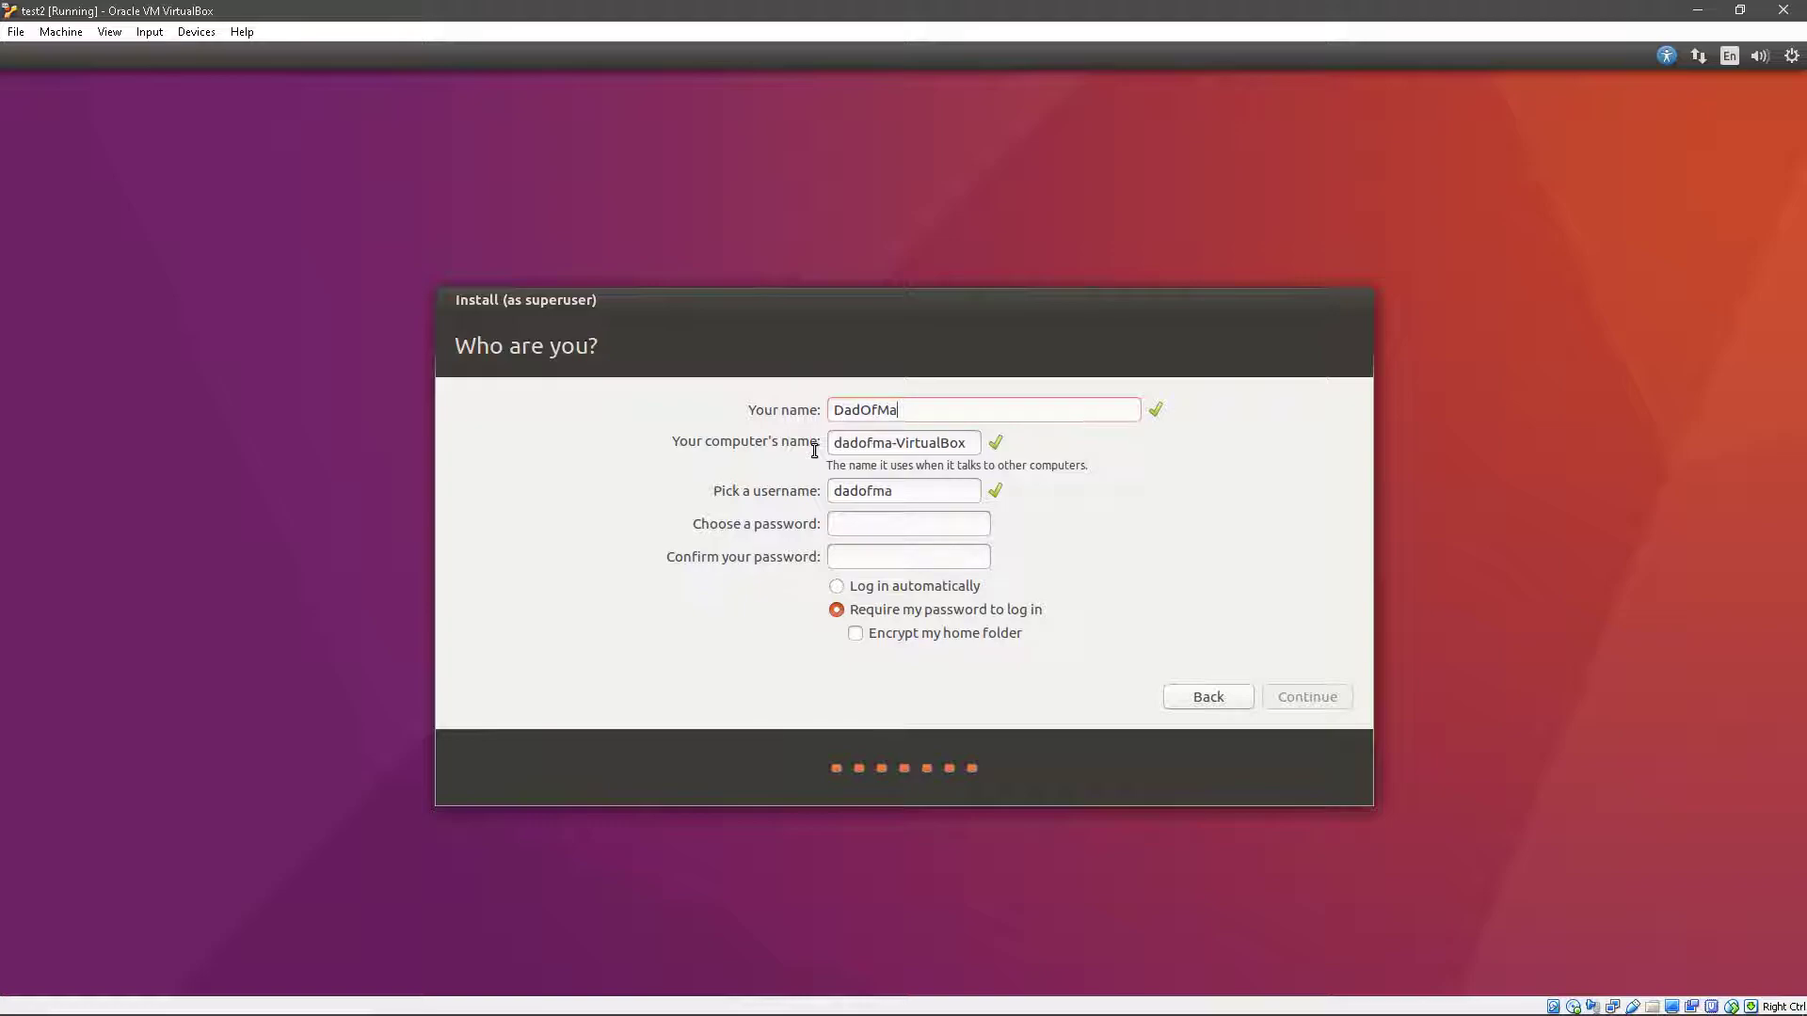
left_click(923, 525)
type("1234")
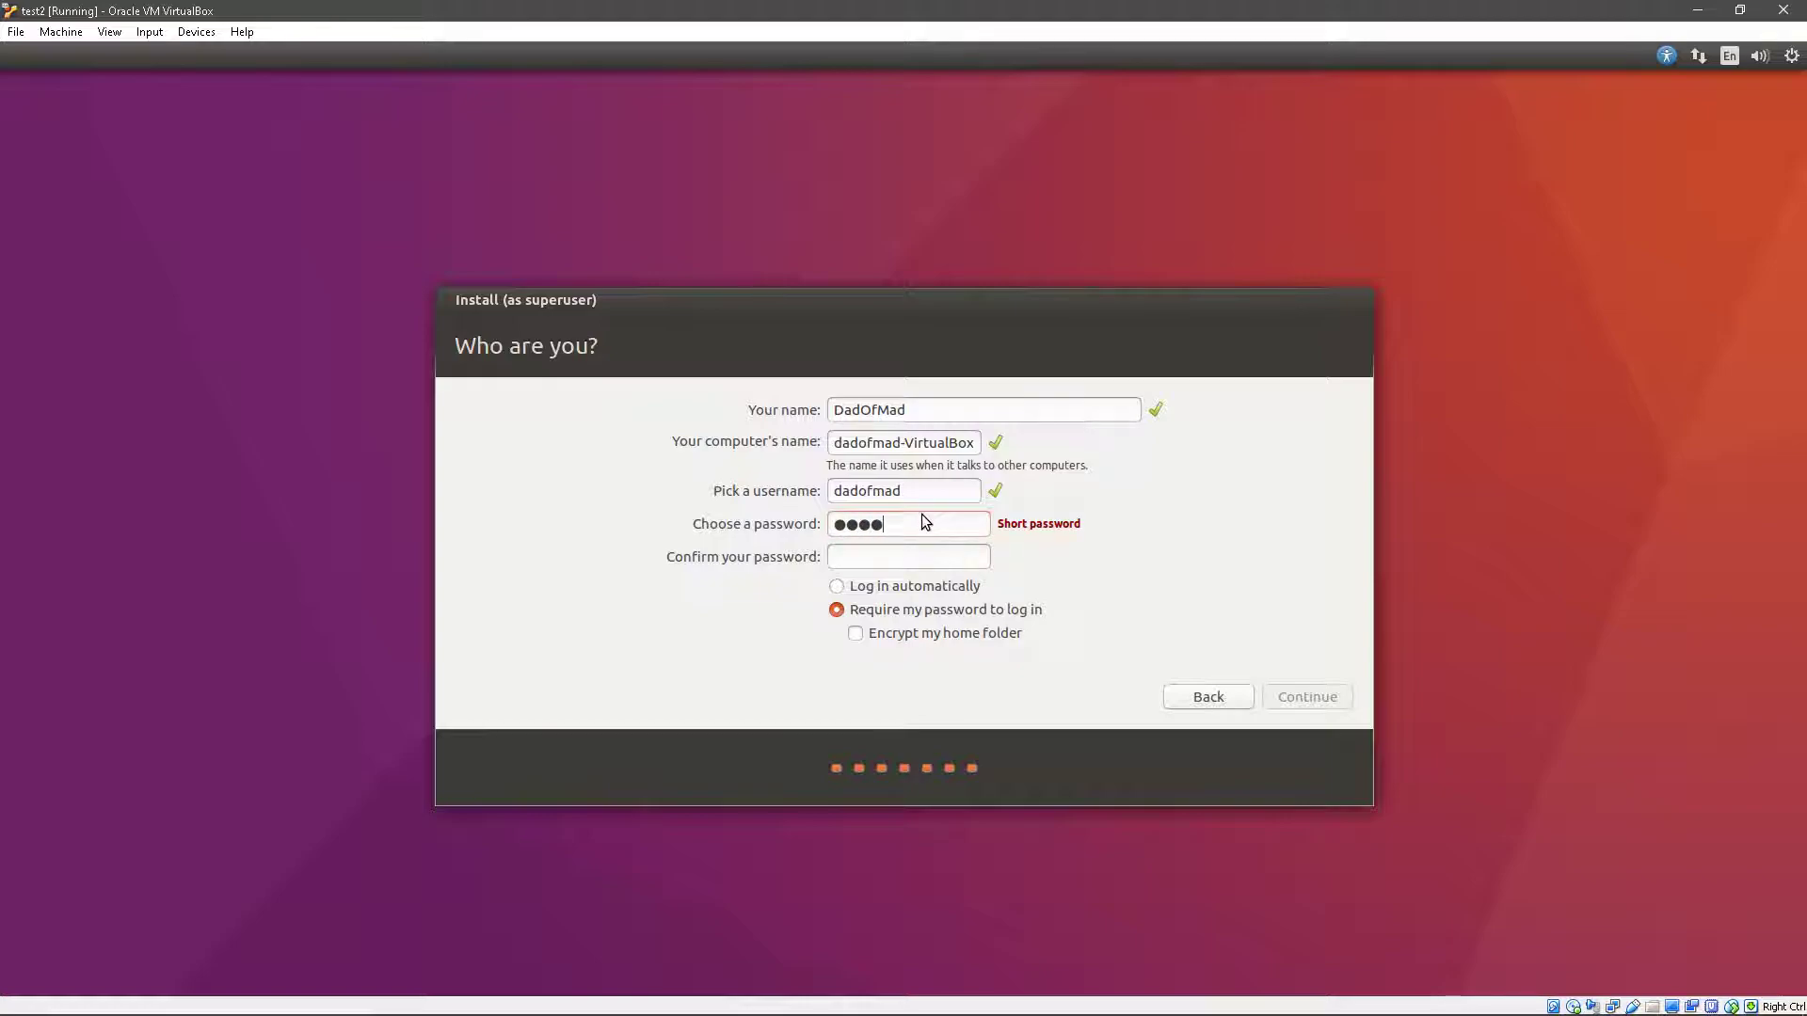
left_click(903, 558)
type("1234")
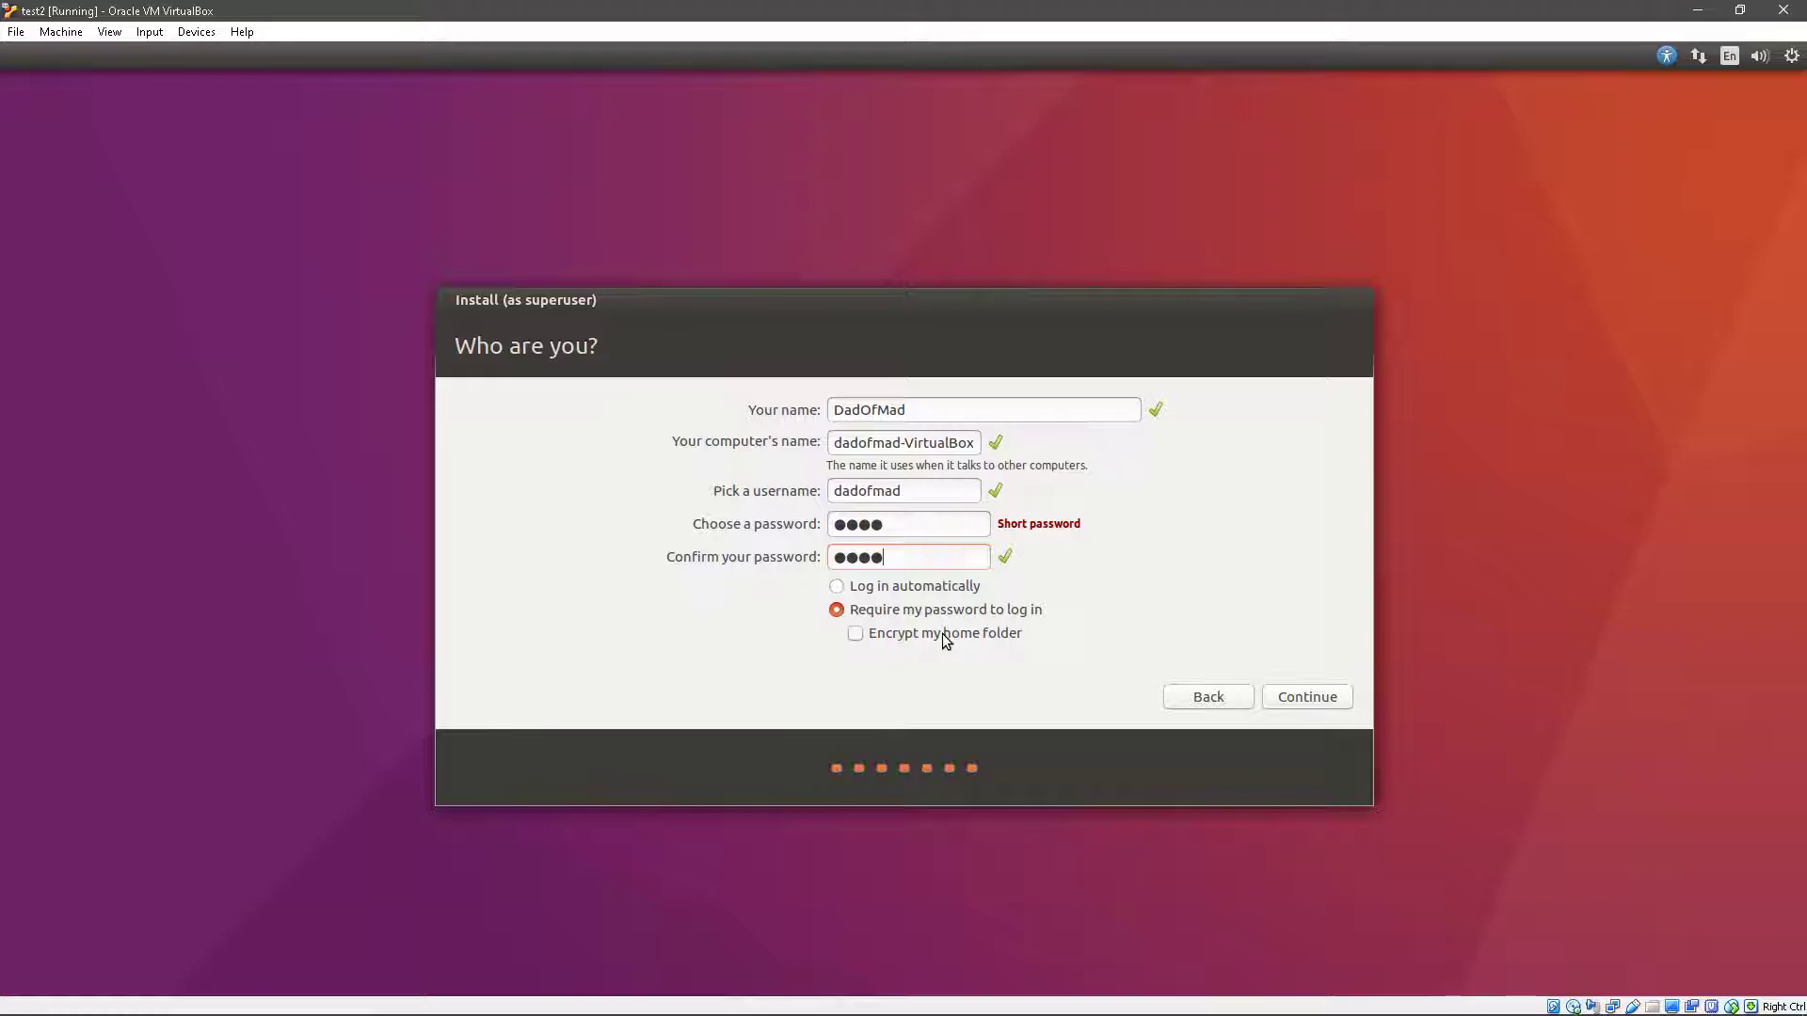
left_click(1308, 699)
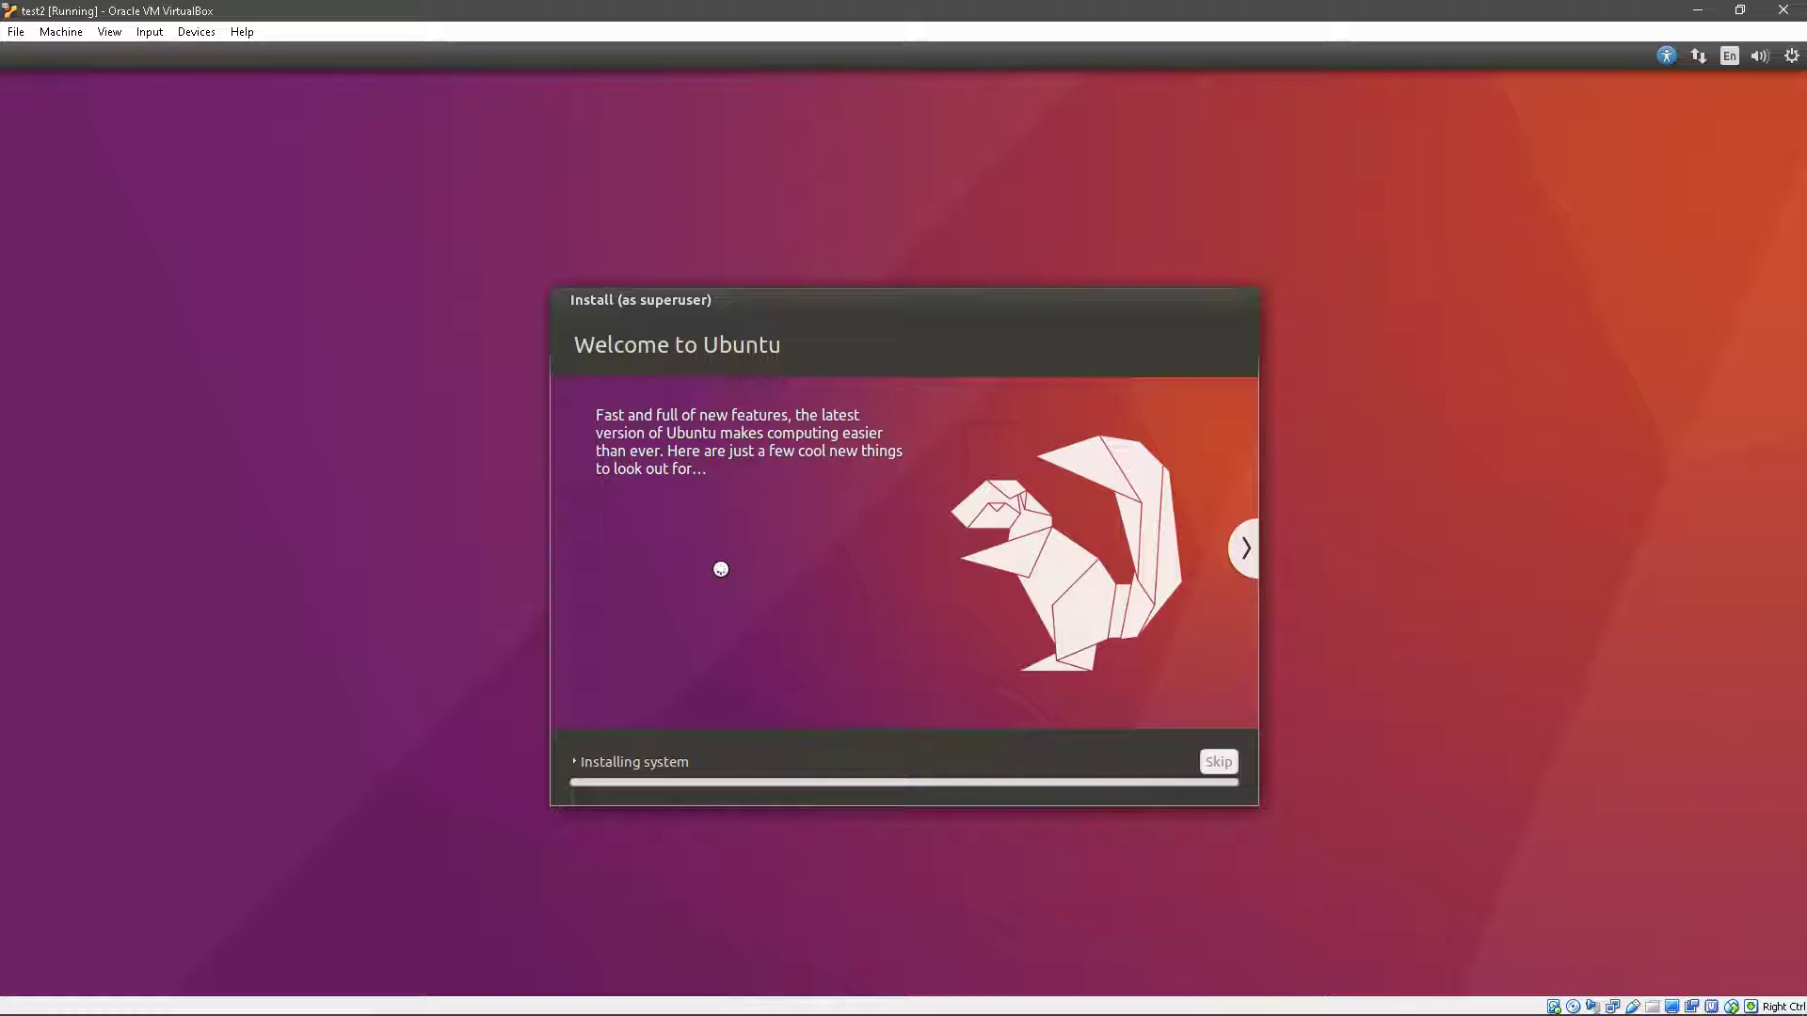
- Advance the installer slideshow through the music and photos slides to the web browsing slide
left_click(1239, 549)
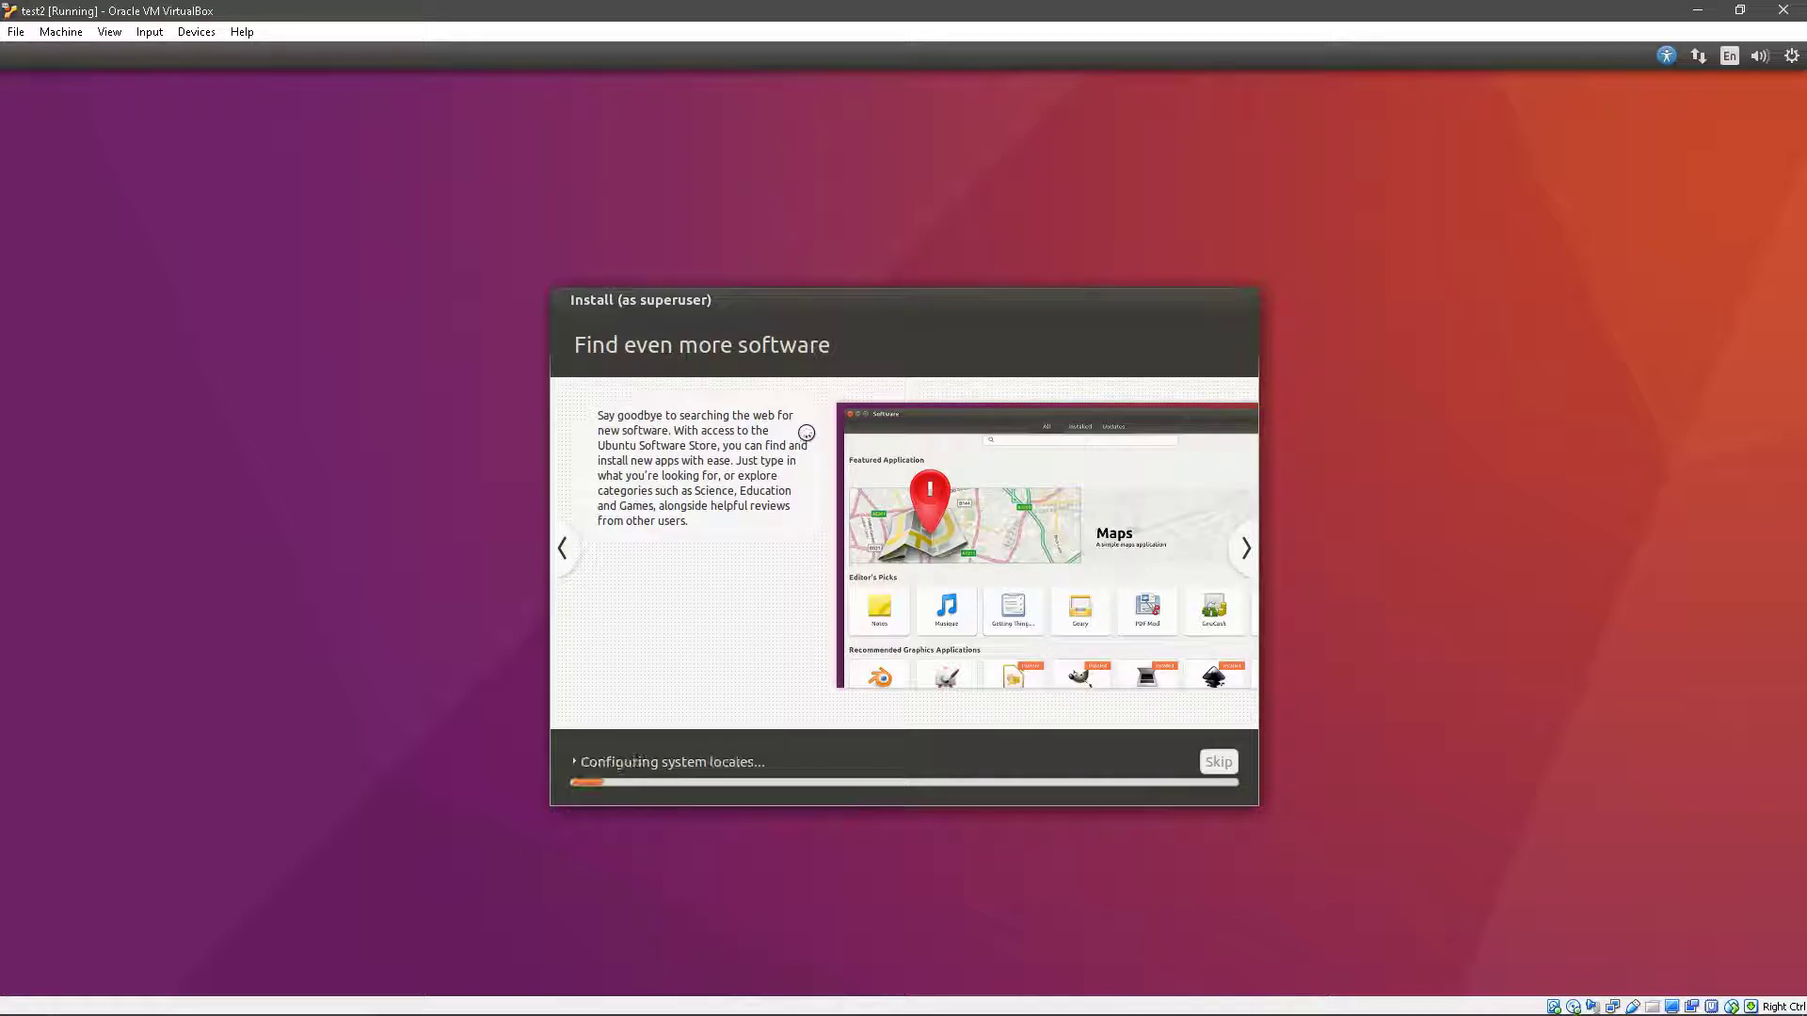
left_click(1243, 554)
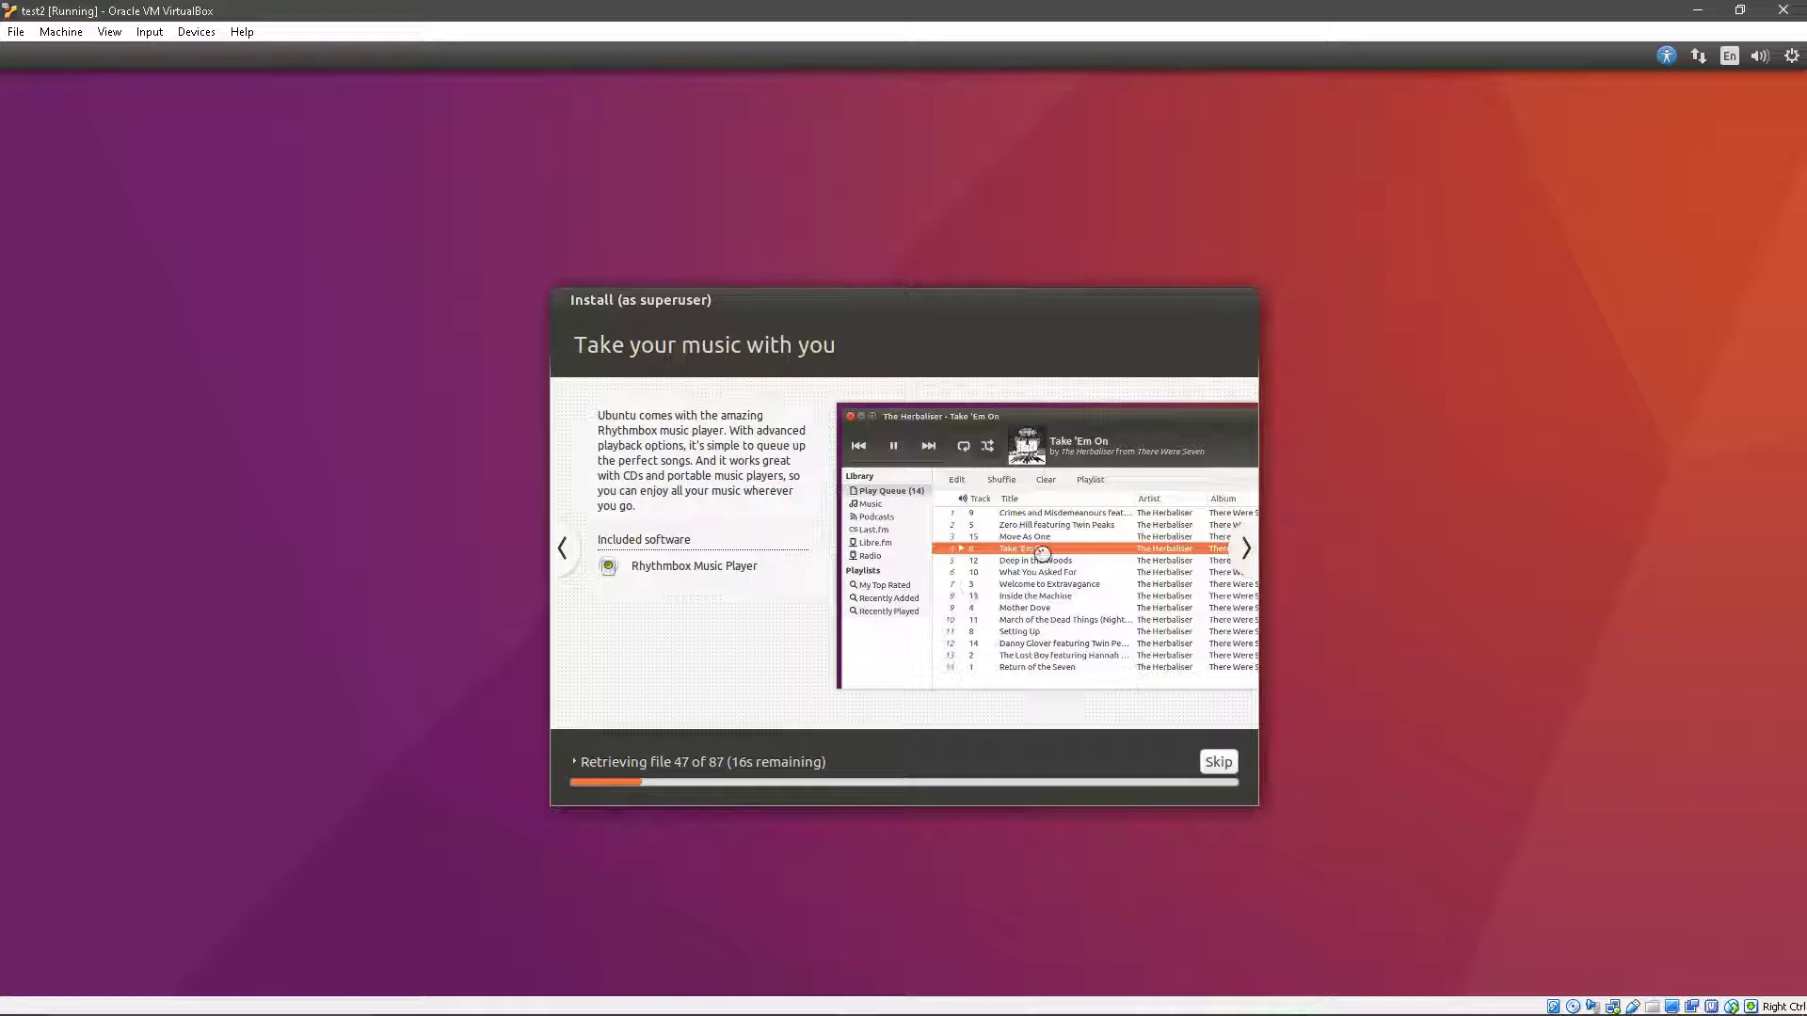
left_click(1249, 559)
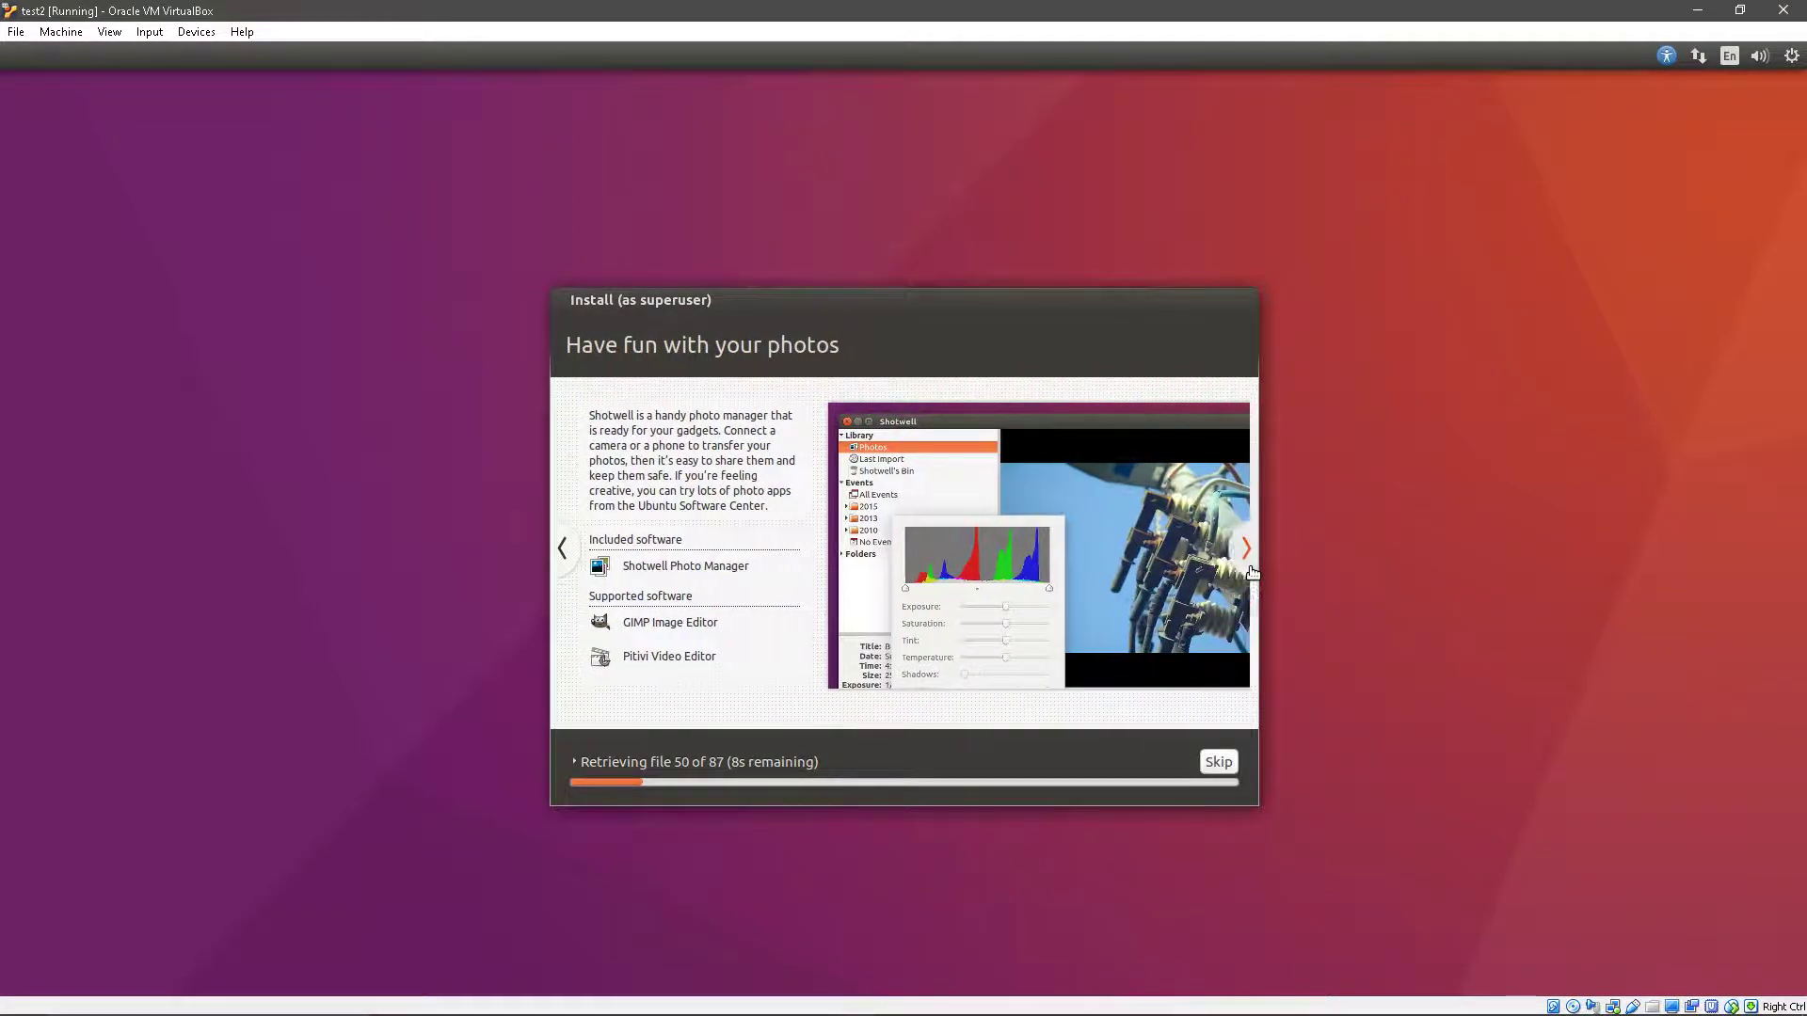
left_click(1251, 571)
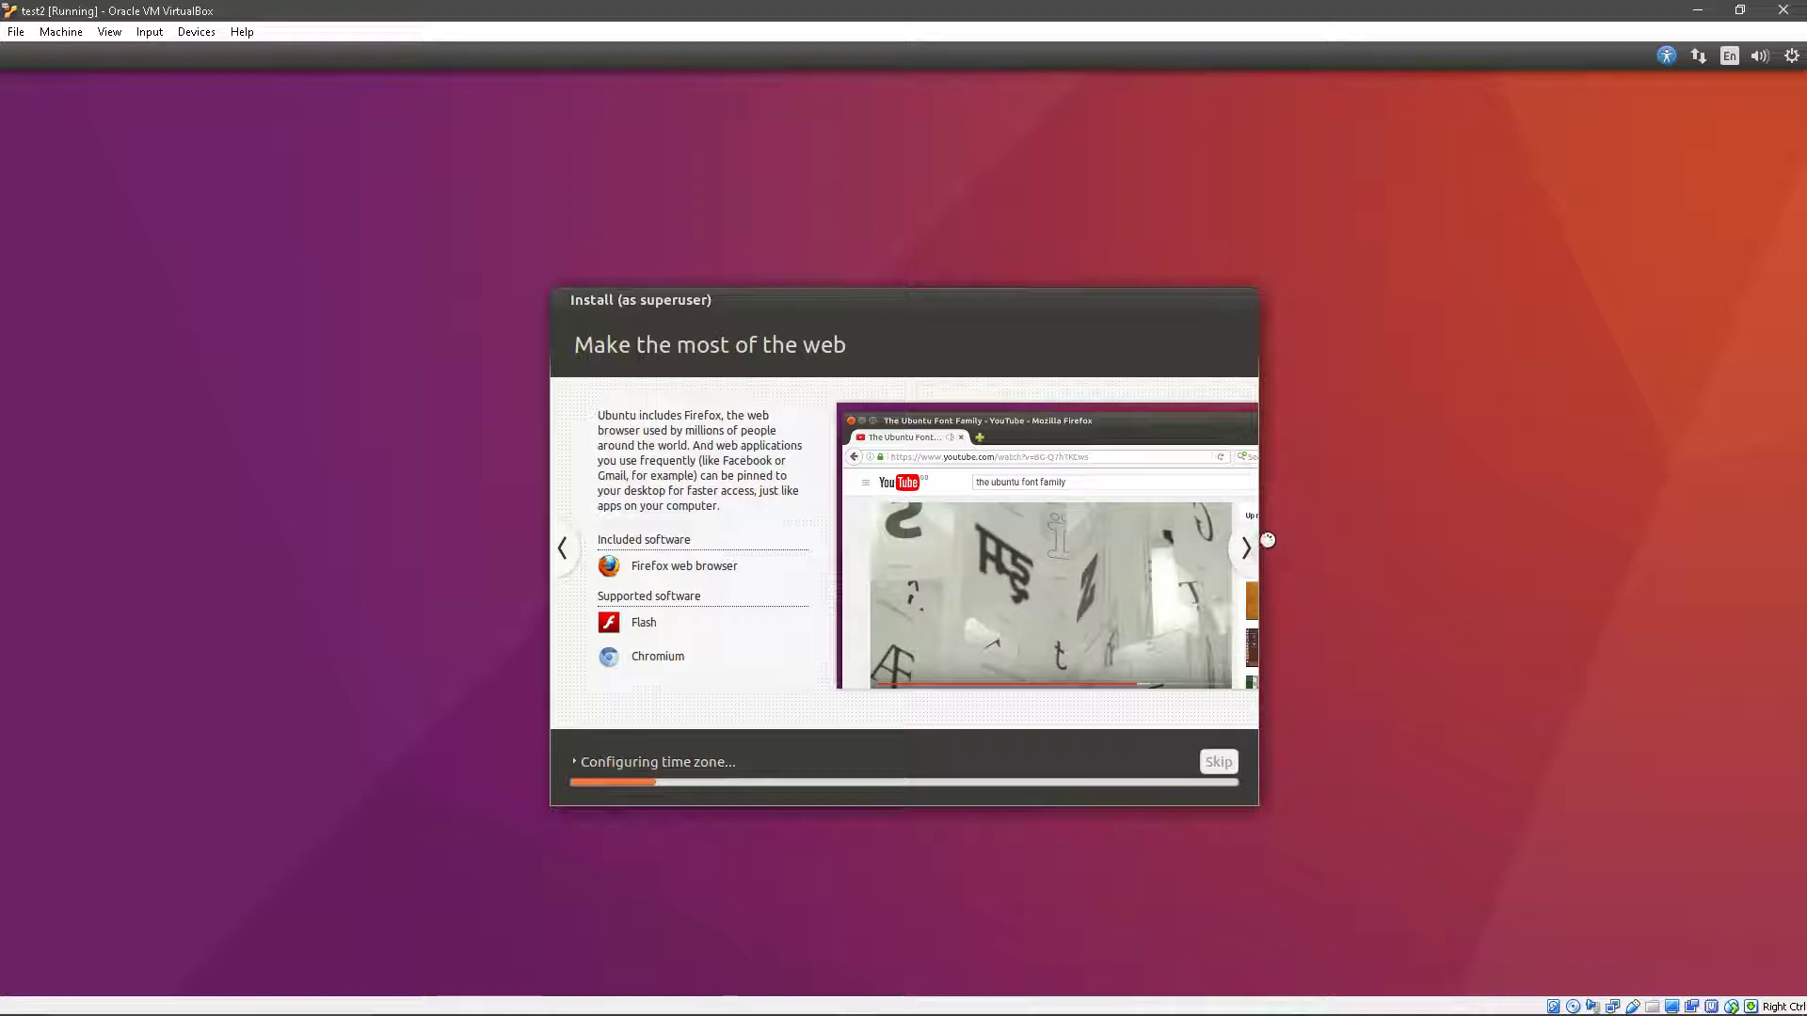
- Page the slideshow past the office software slide to Help and support
left_click(1233, 547)
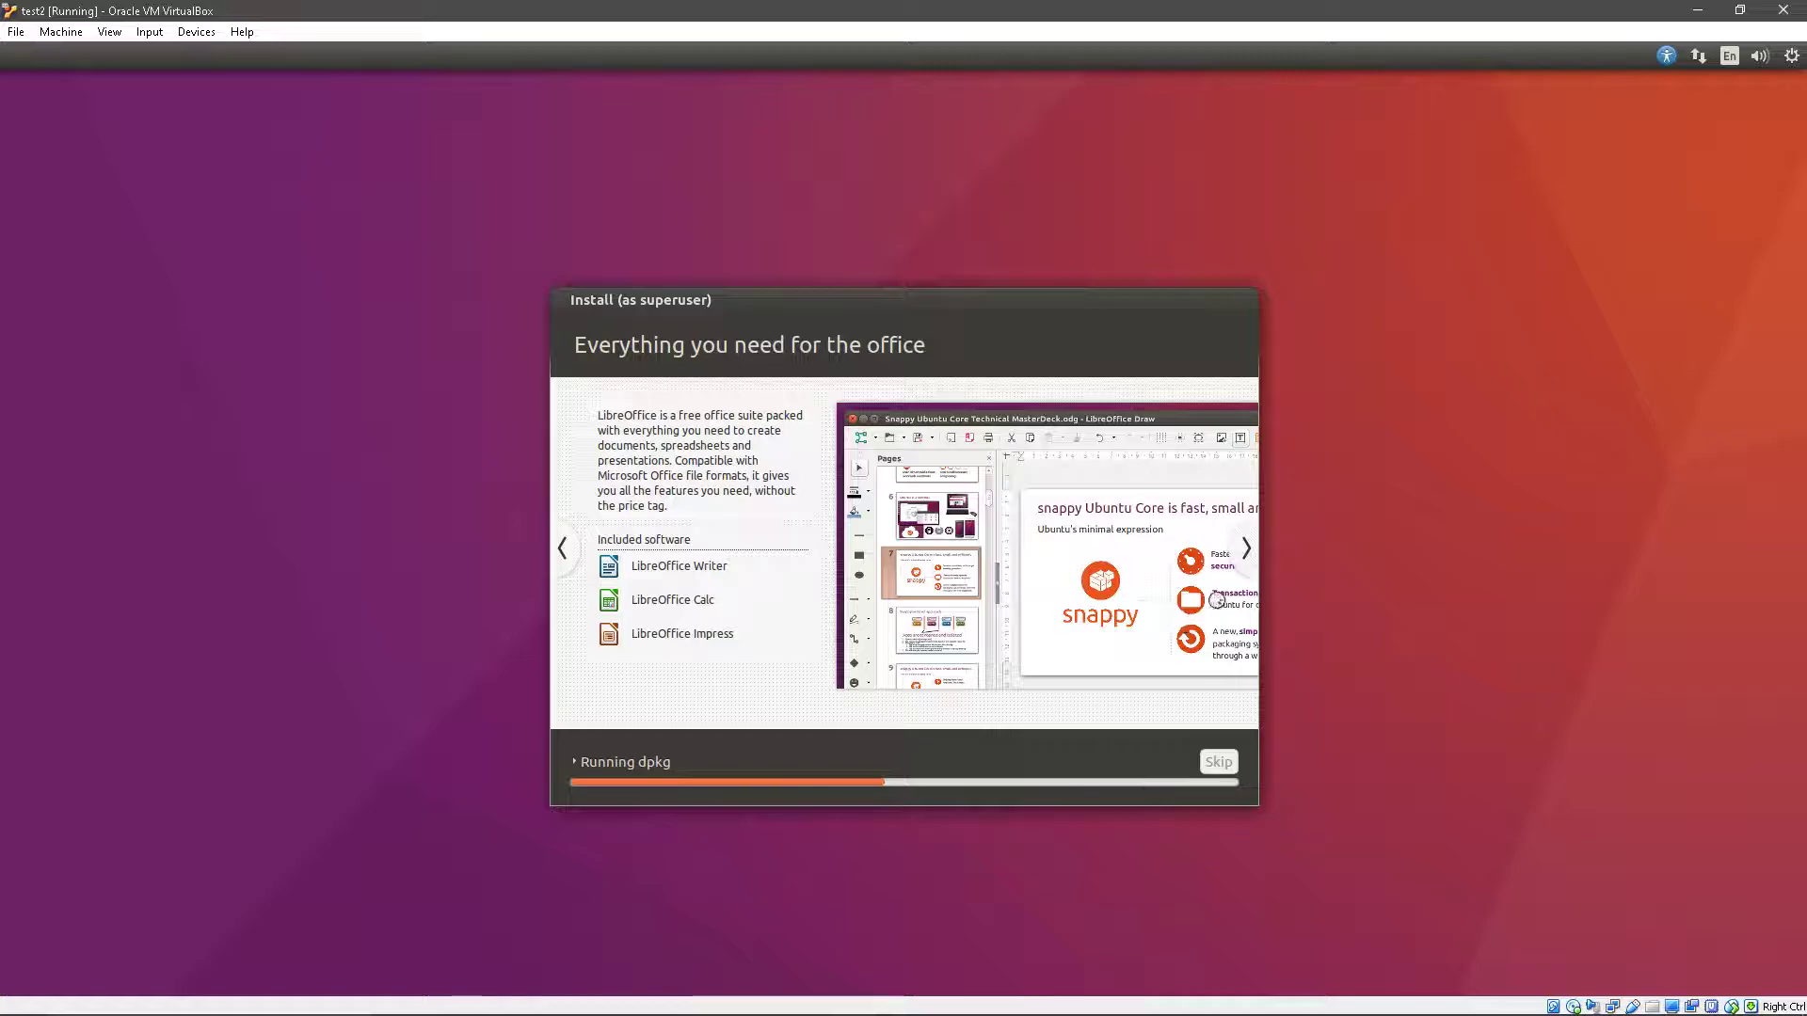
left_click(1244, 550)
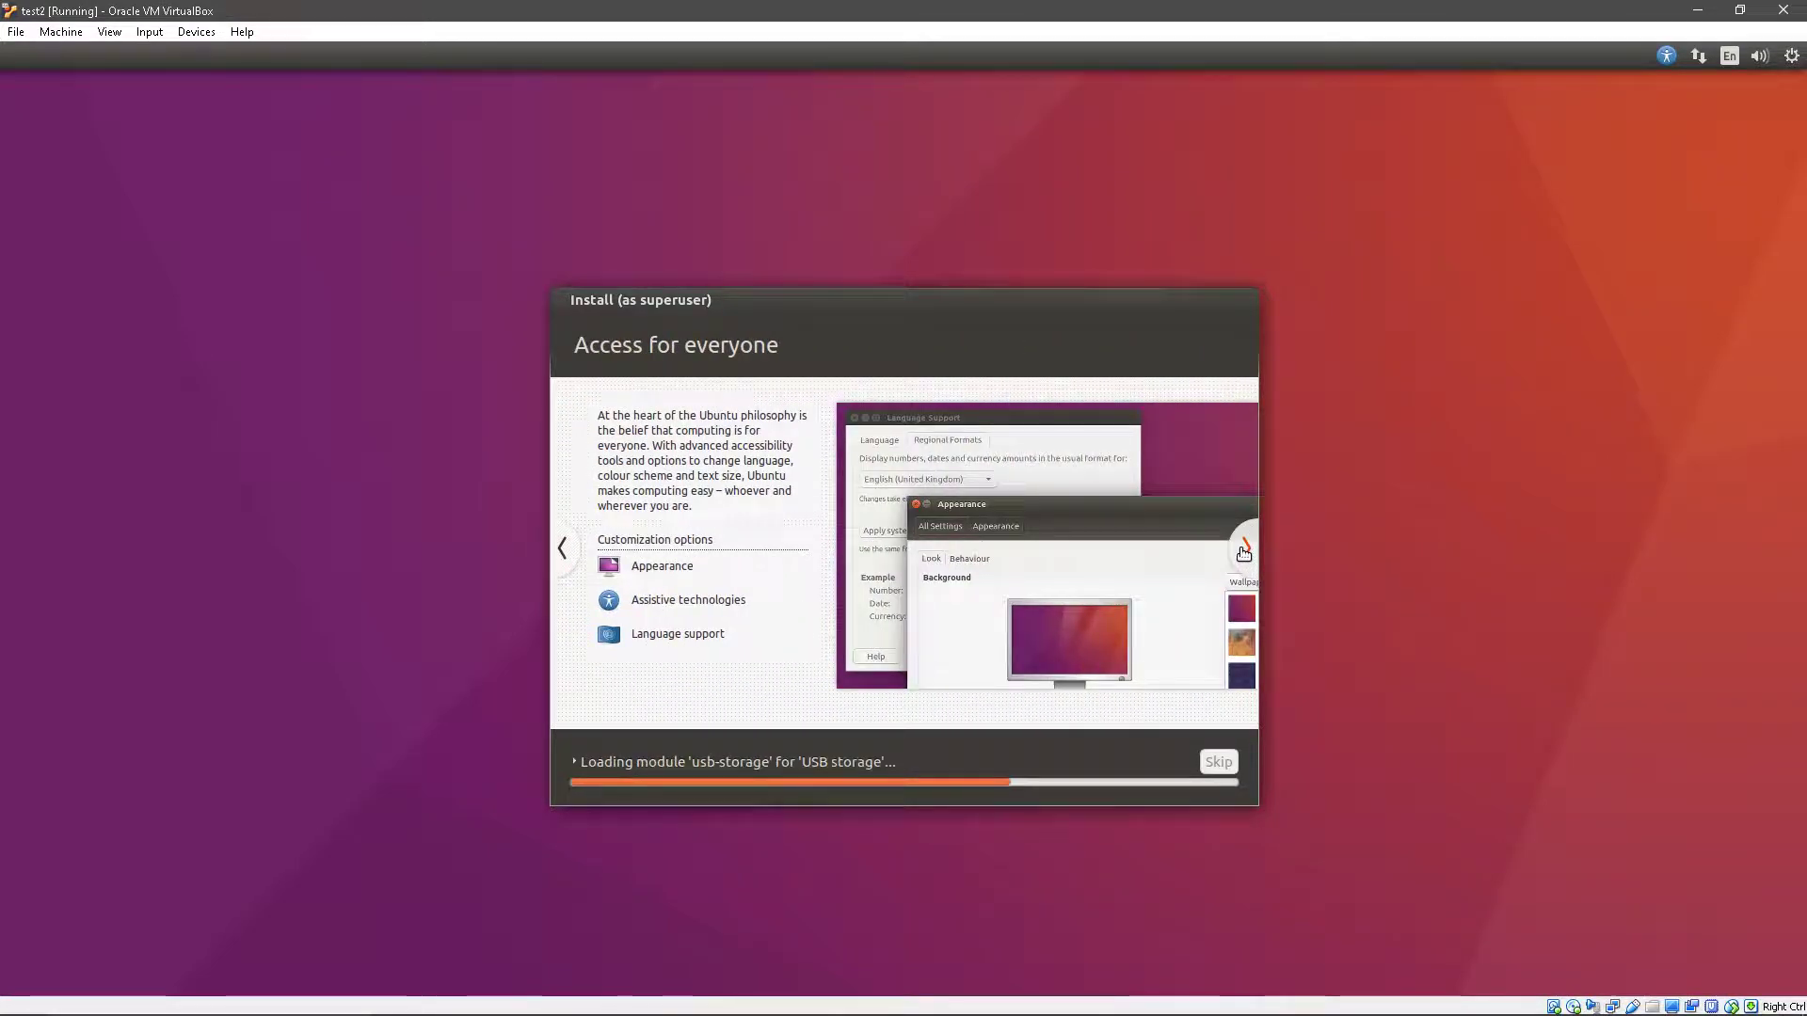
left_click(1244, 551)
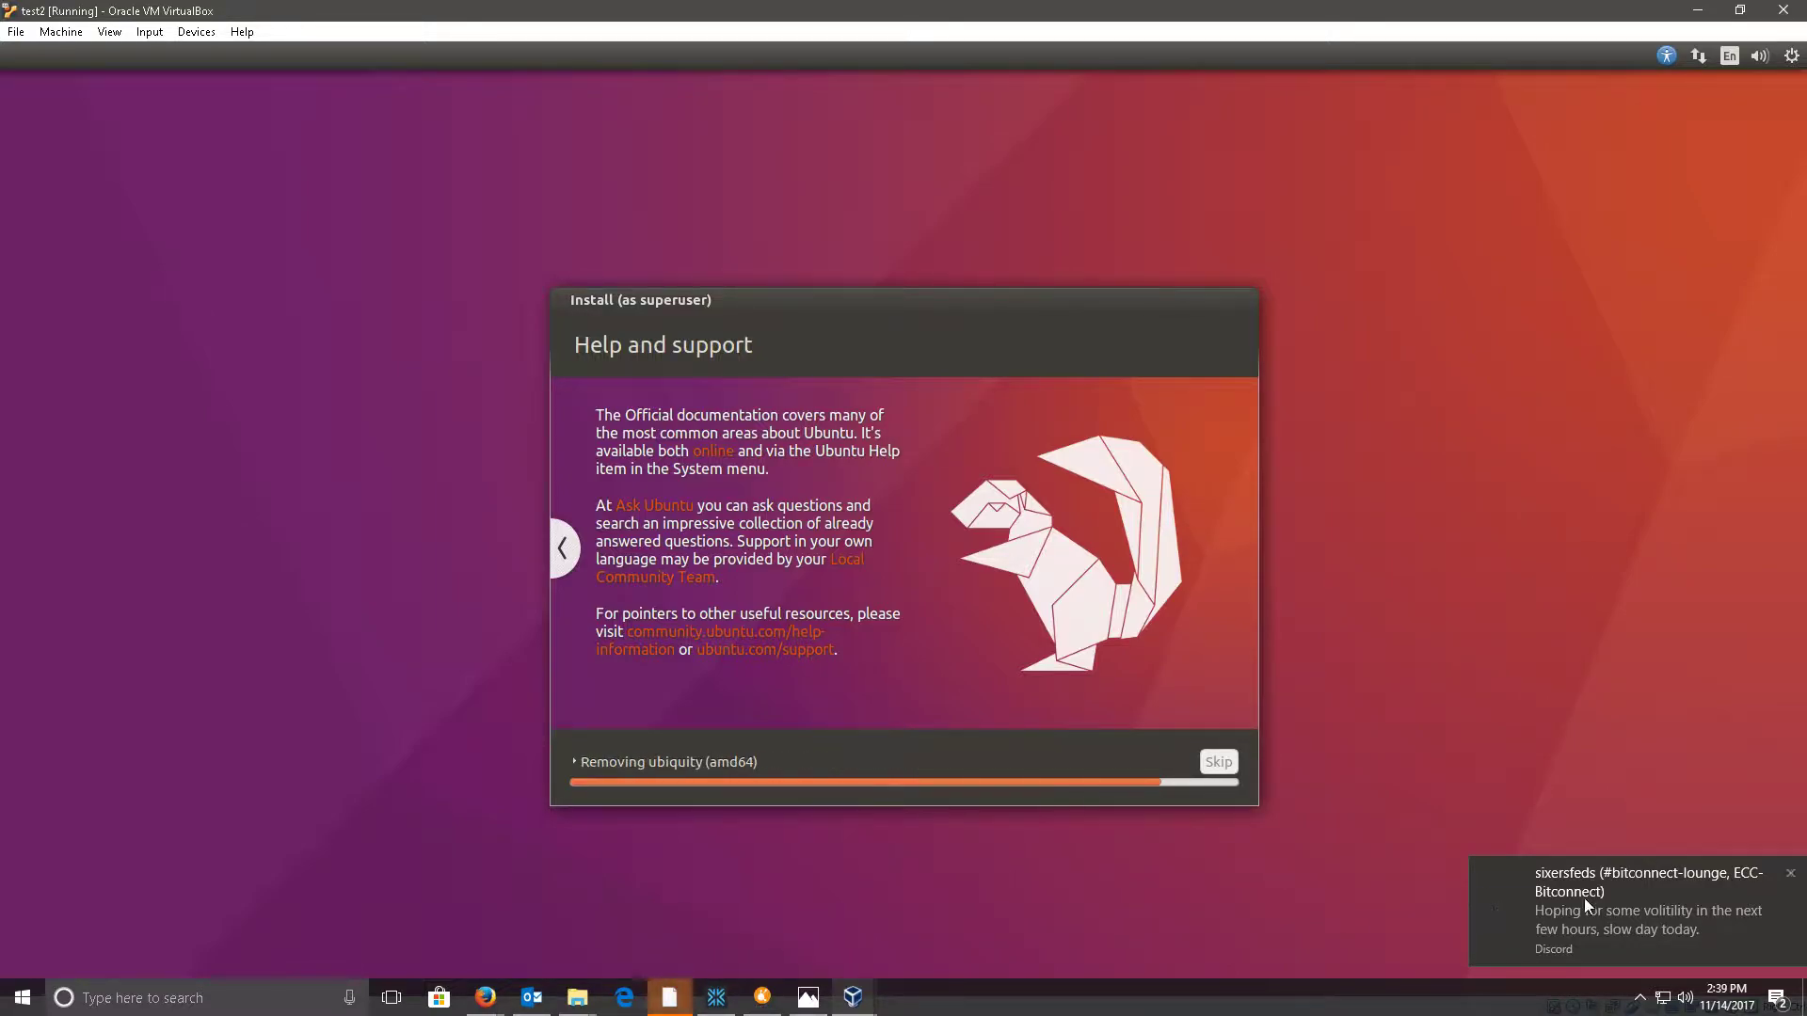
- Dismiss the Discord notification, open both Discord windows, and switch the top one to EastCoastCrypto
left_click(1793, 877)
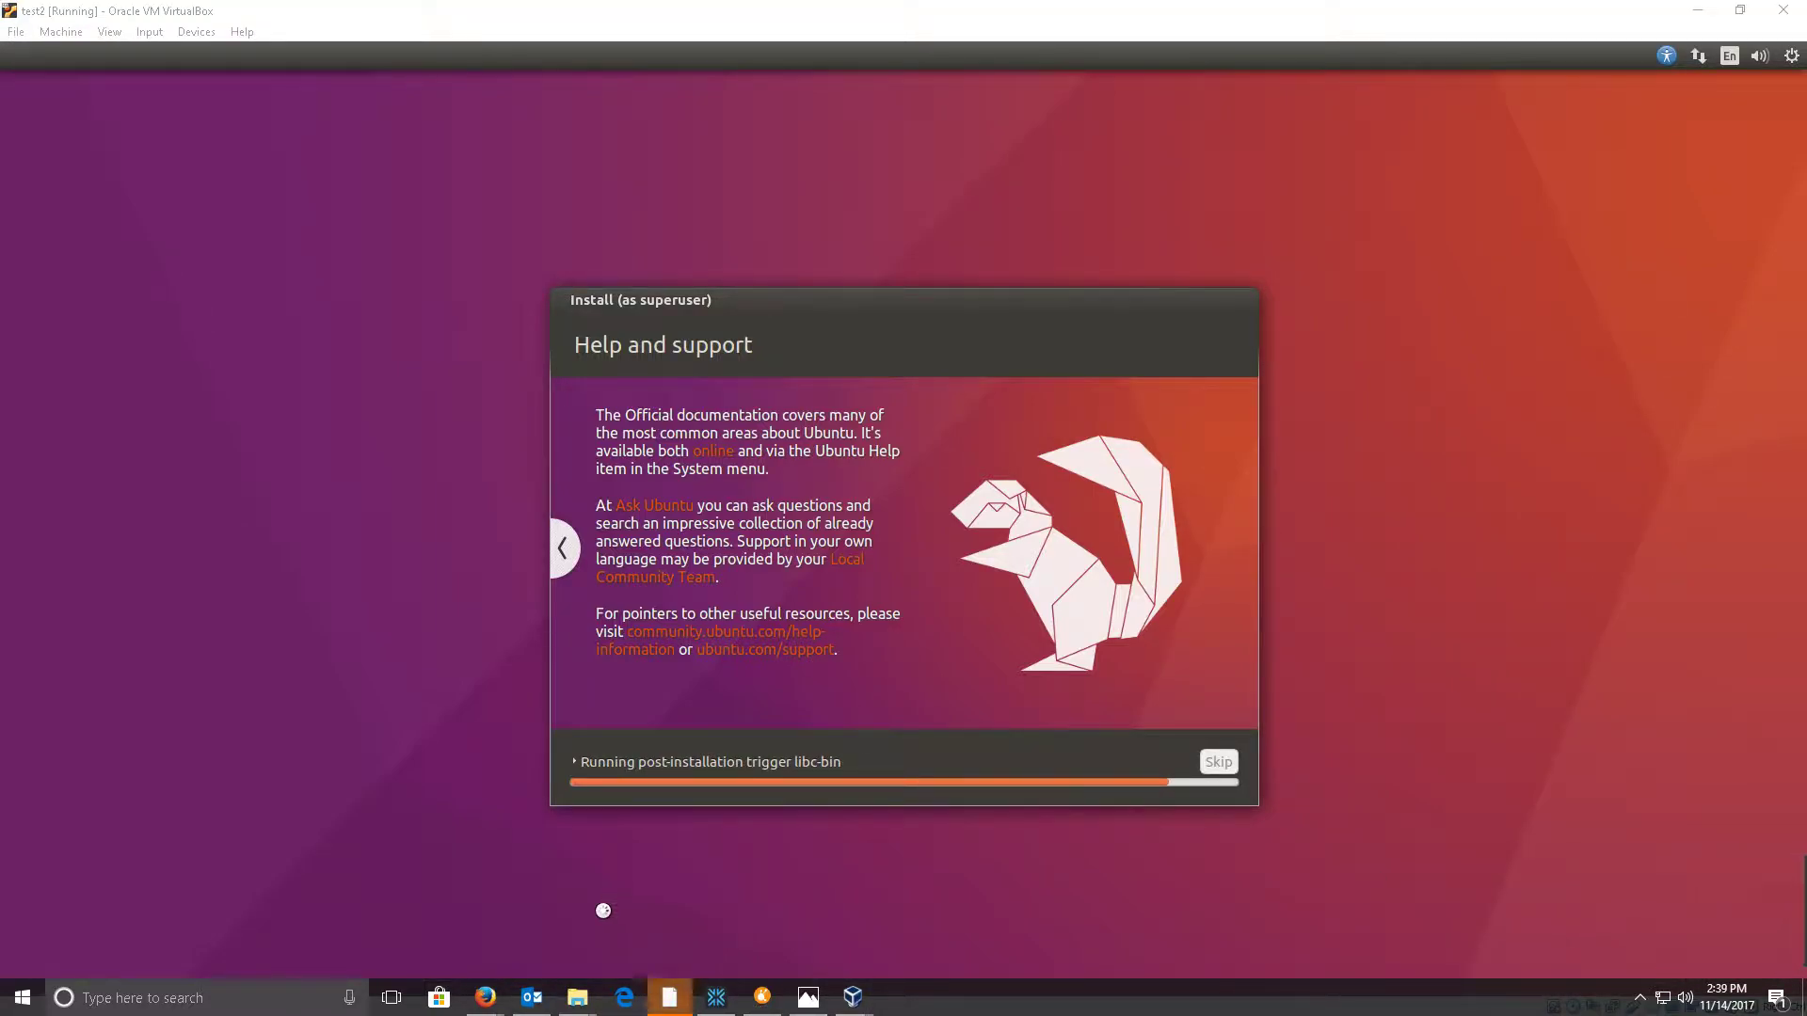
mouse_move(673, 996)
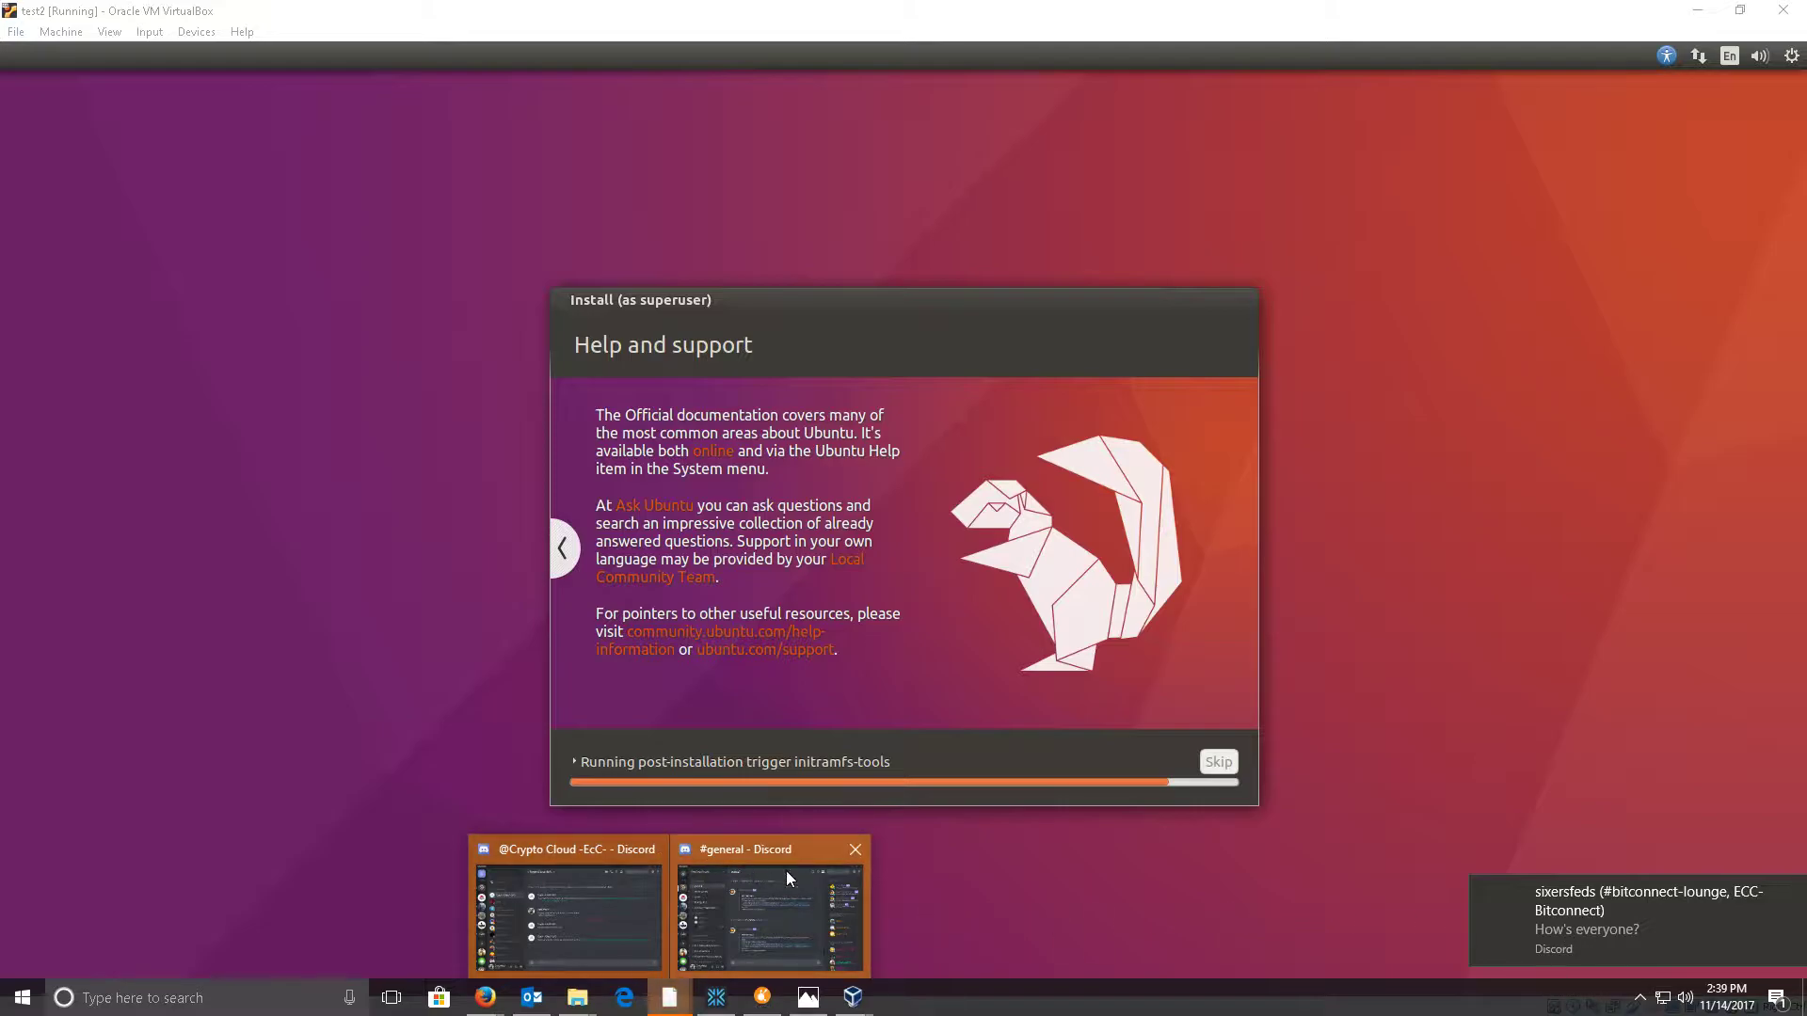
left_click(567, 905)
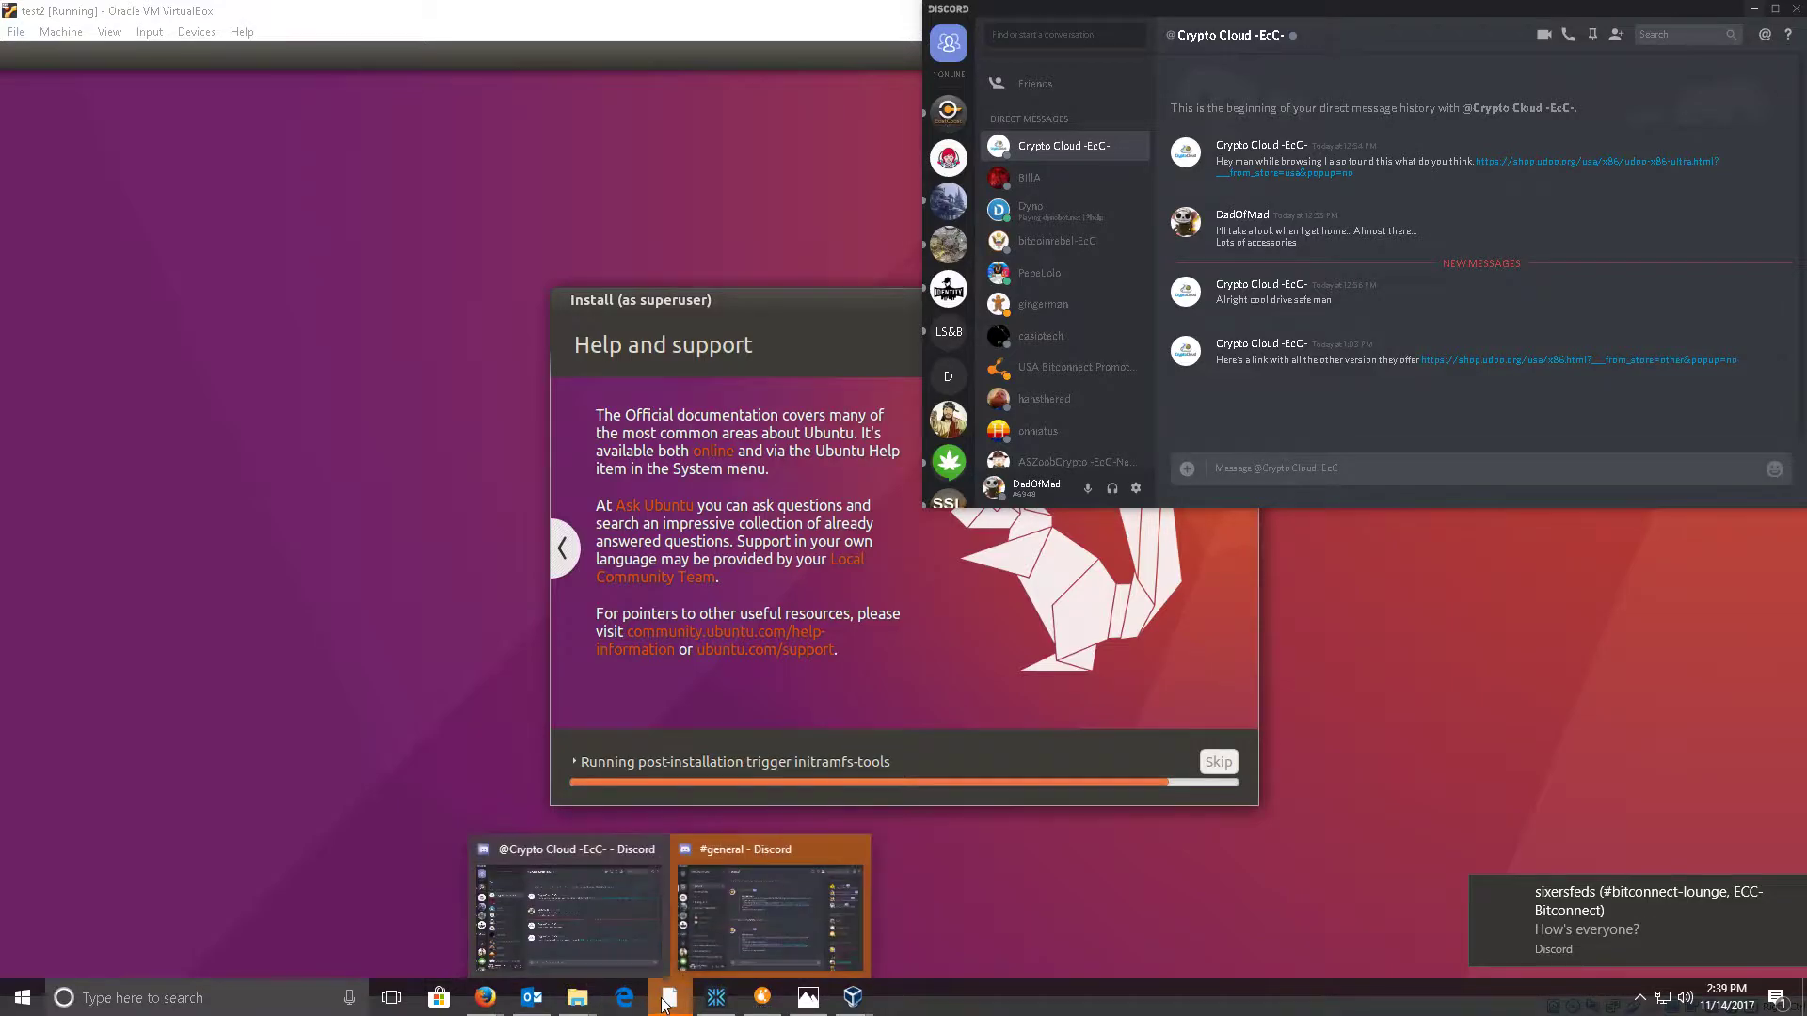
left_click(731, 930)
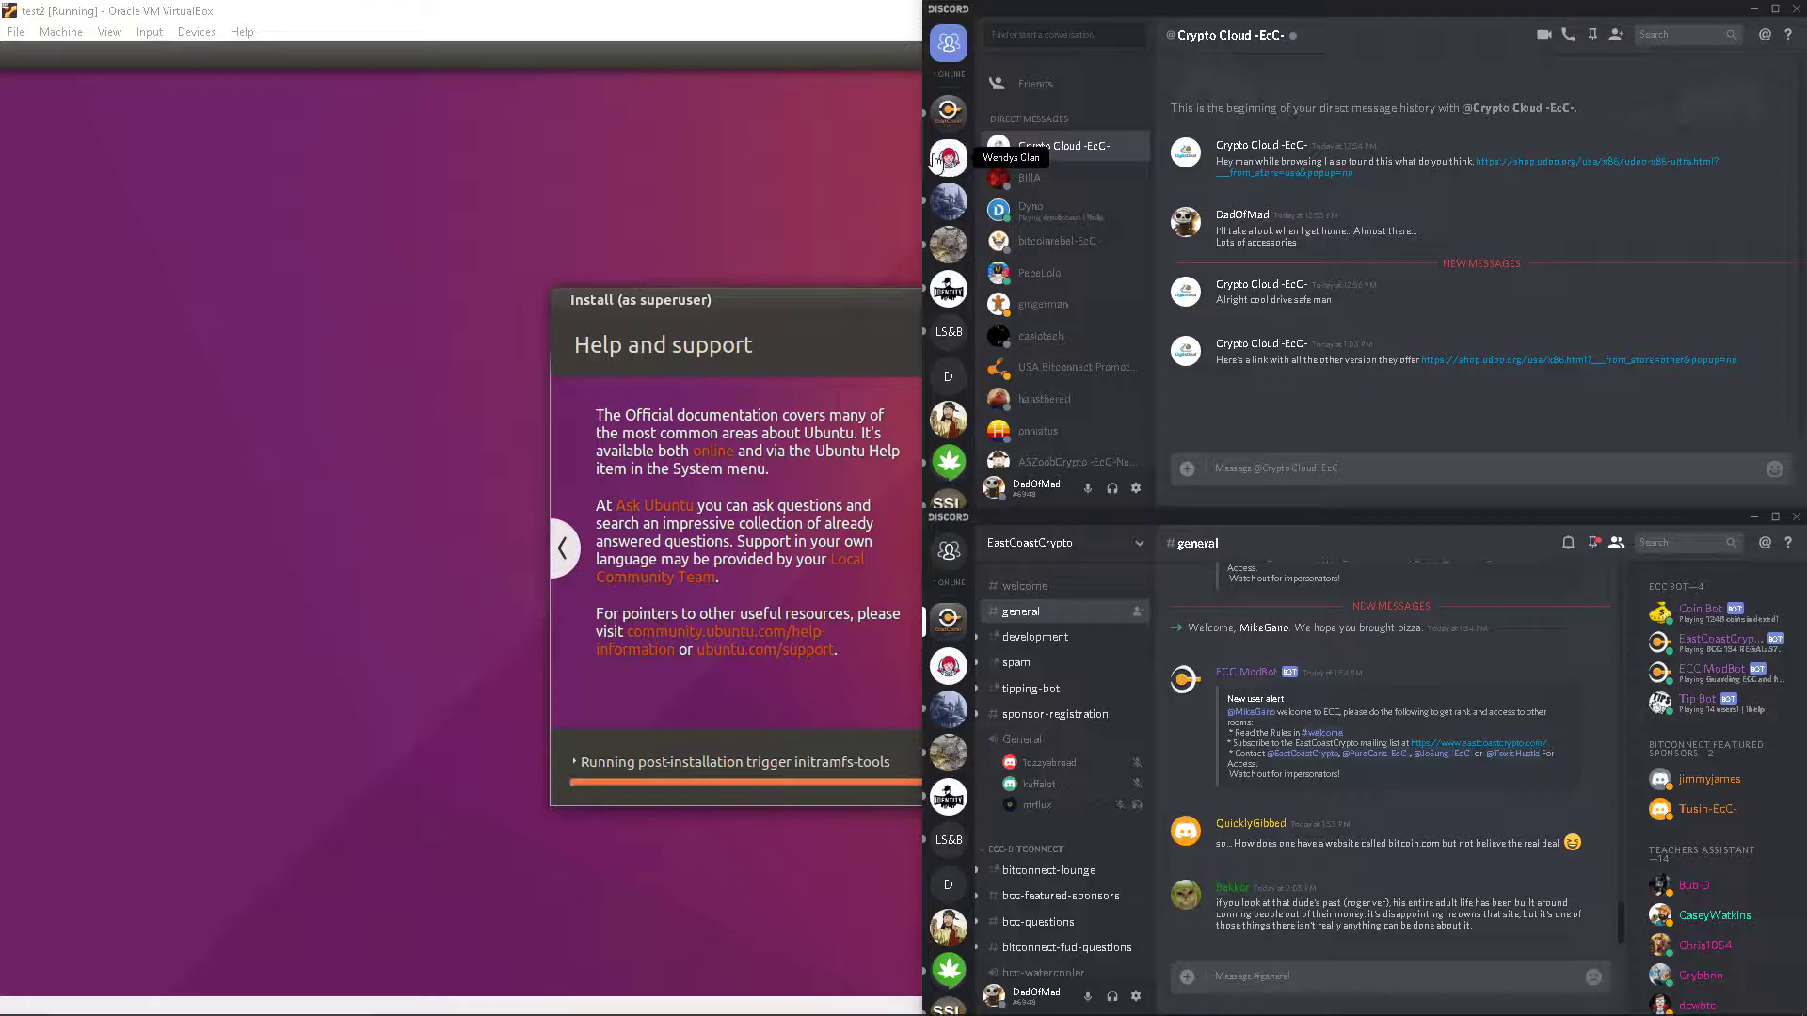
left_click(949, 111)
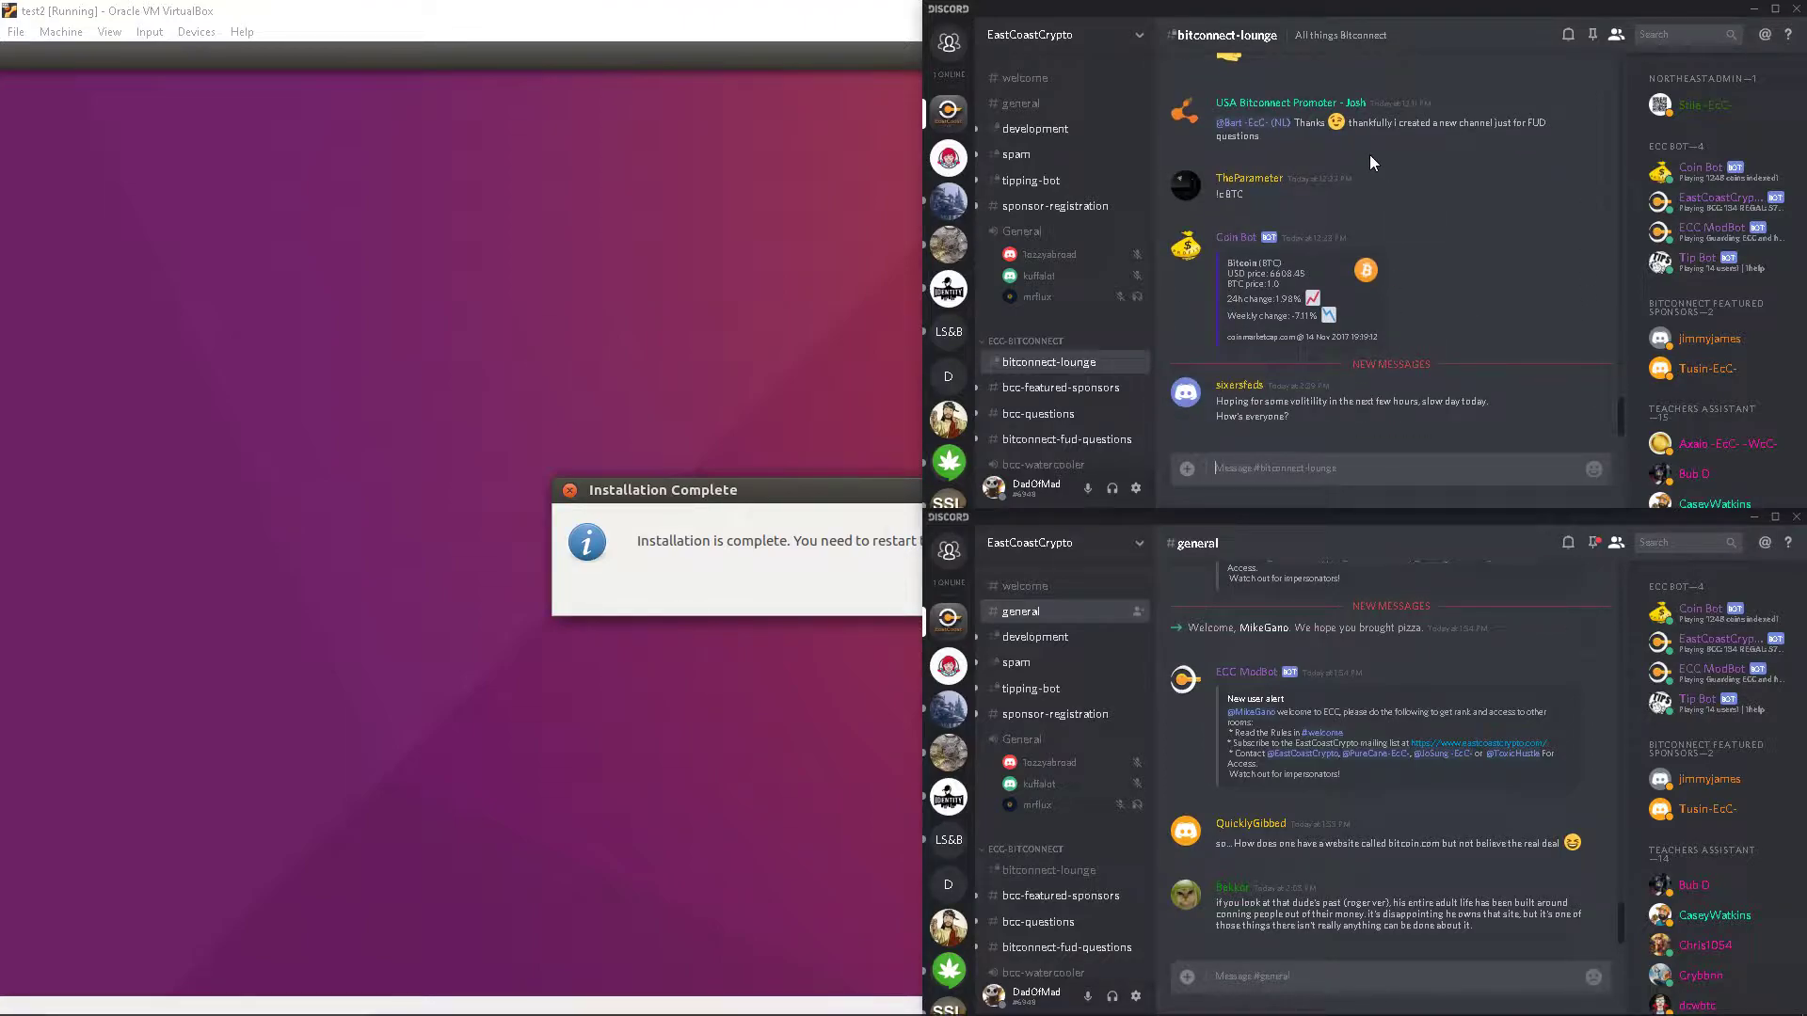
- Minimize both Discord windows and restart the VM after removing the installation medium
left_click(1754, 9)
left_click(1752, 516)
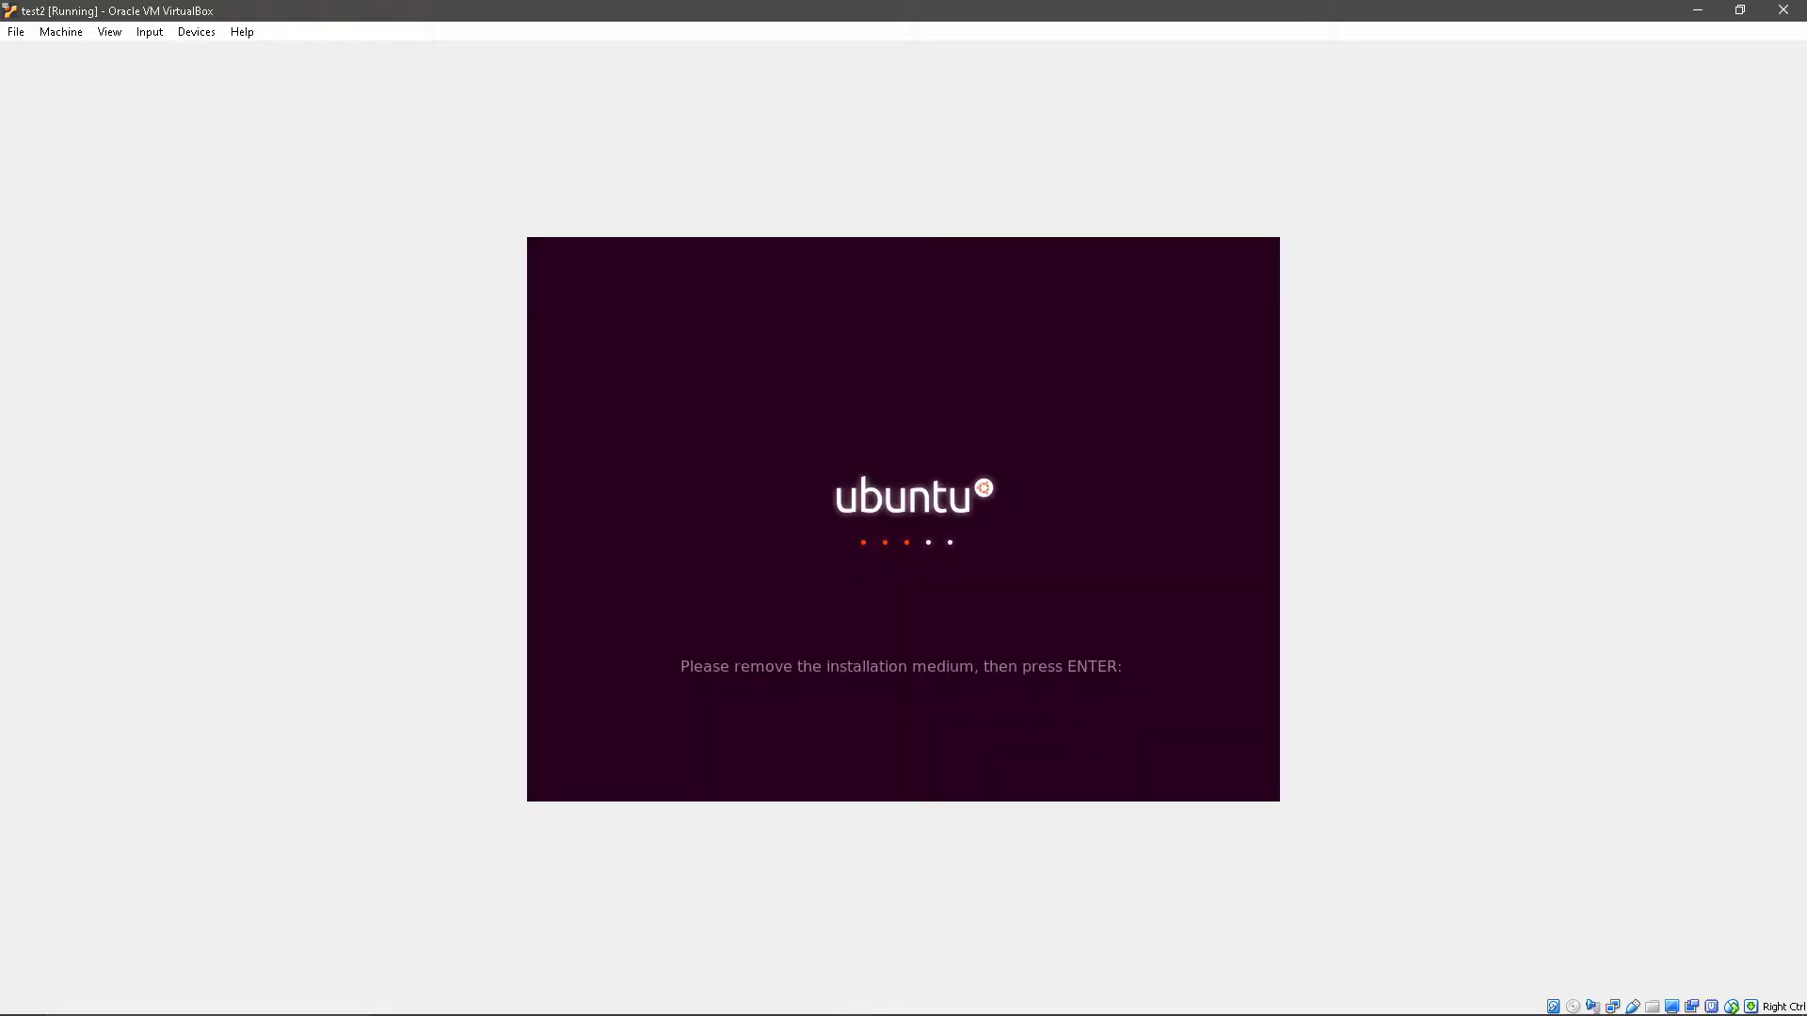
key("Return")
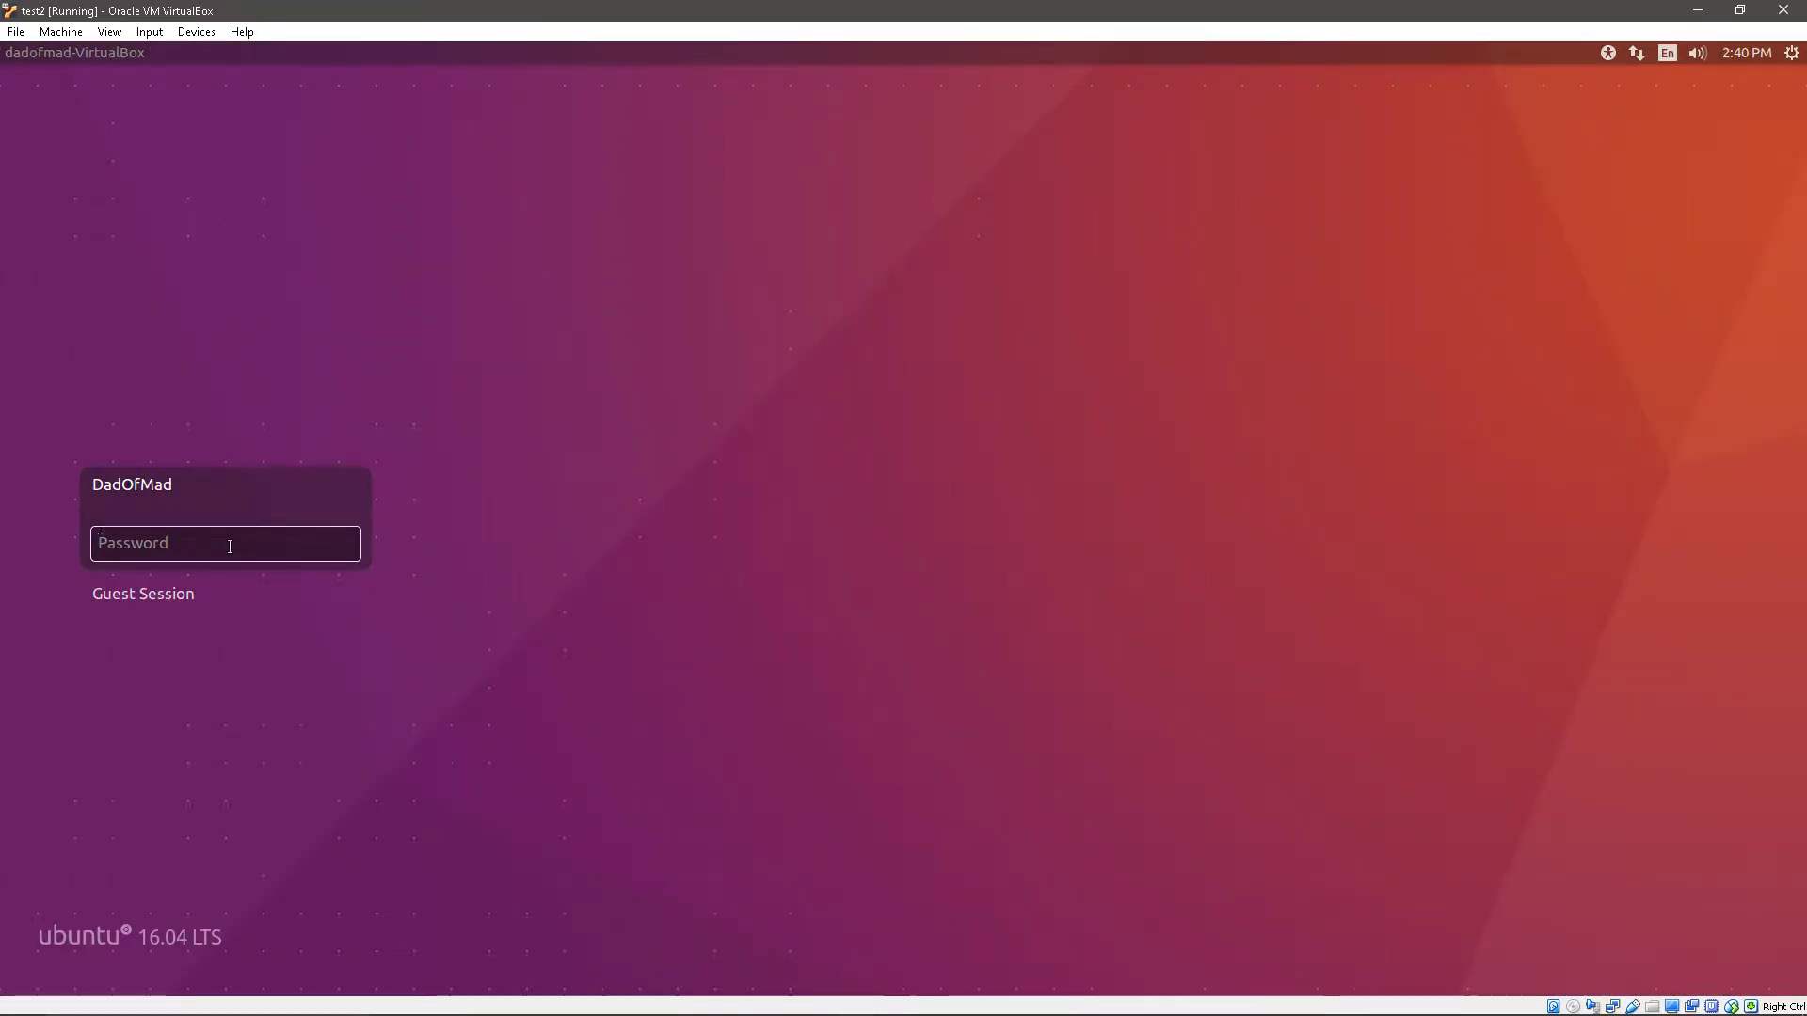
- Log in to the Guest Session, accept its warning, and launch Firefox, moving its window right
key("Down")
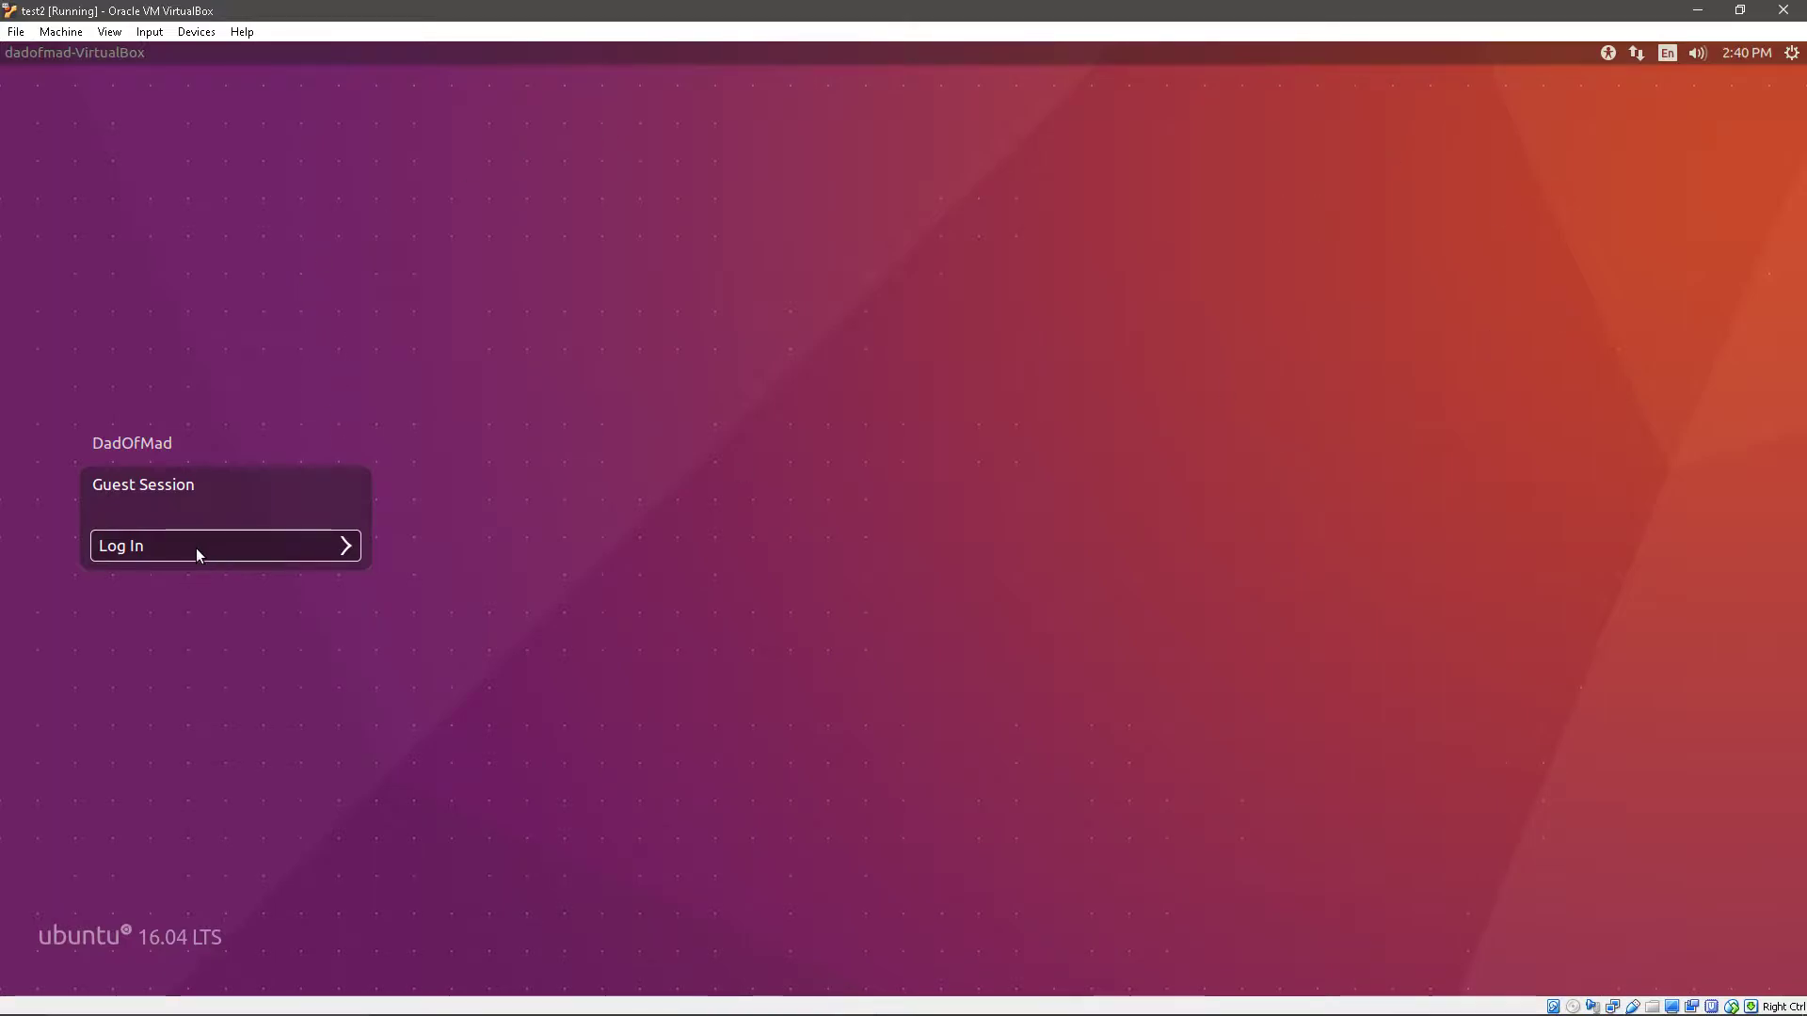
left_click(209, 549)
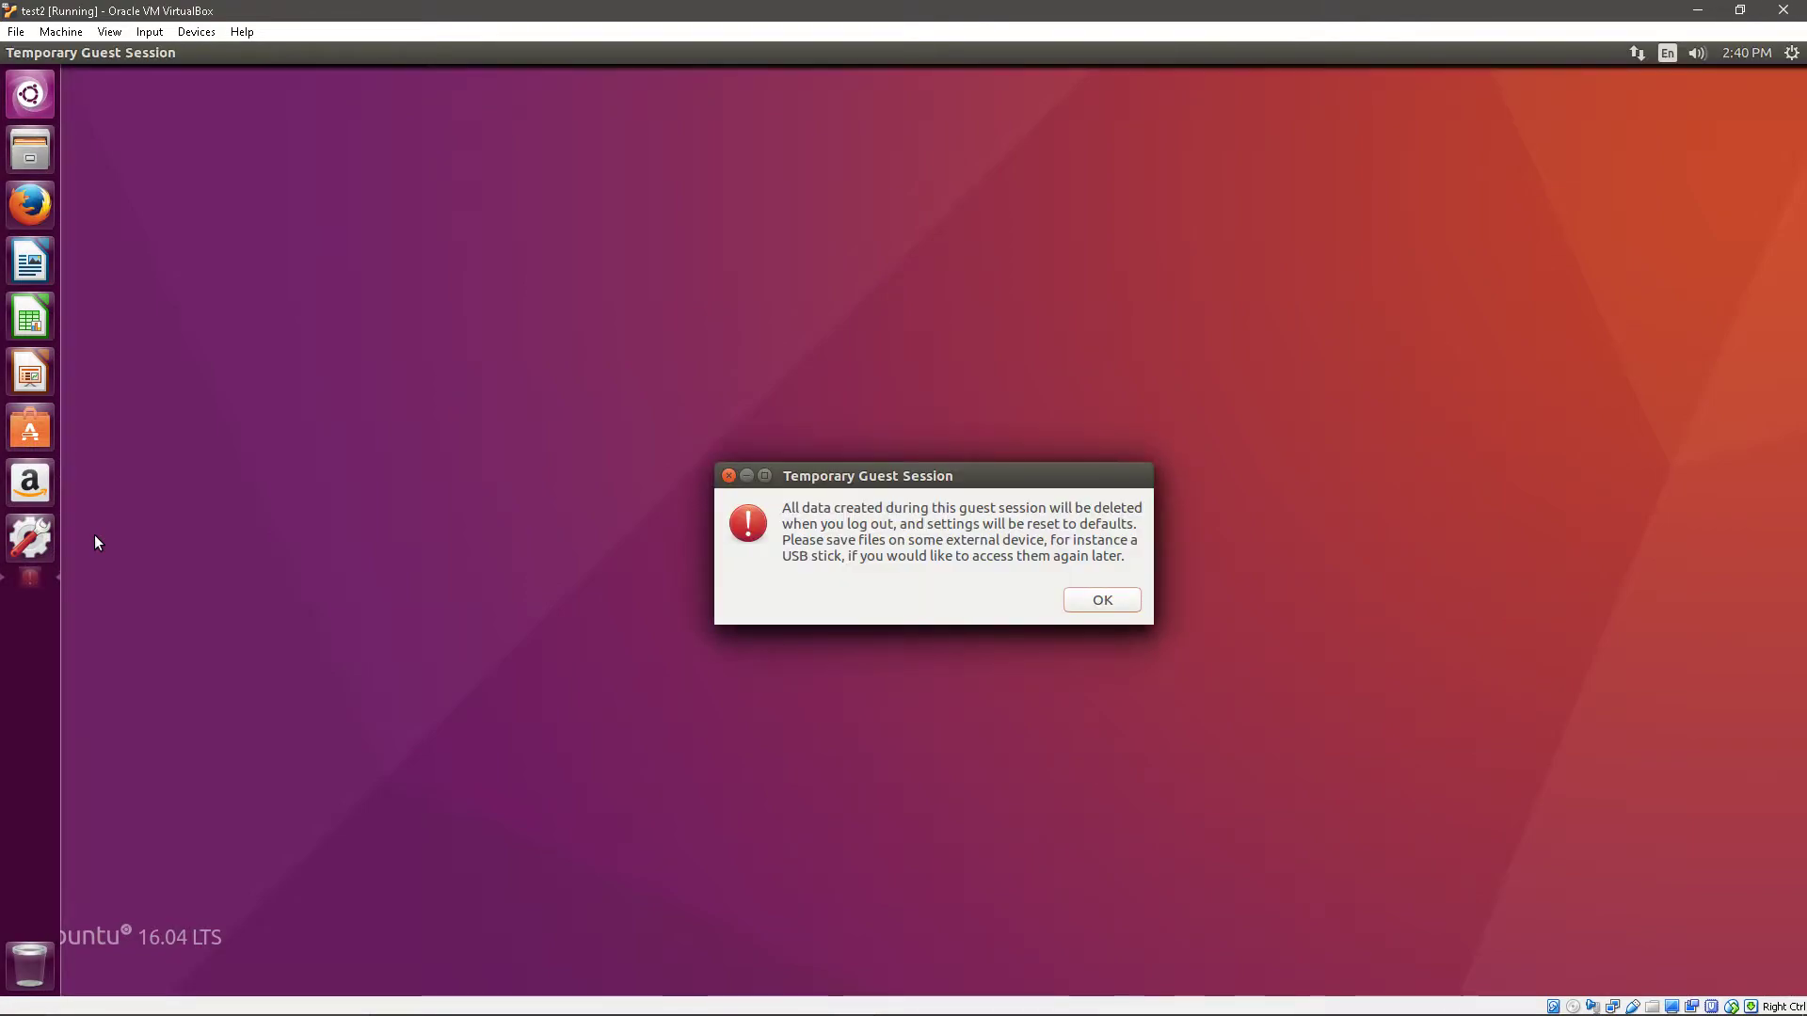
left_click(1099, 604)
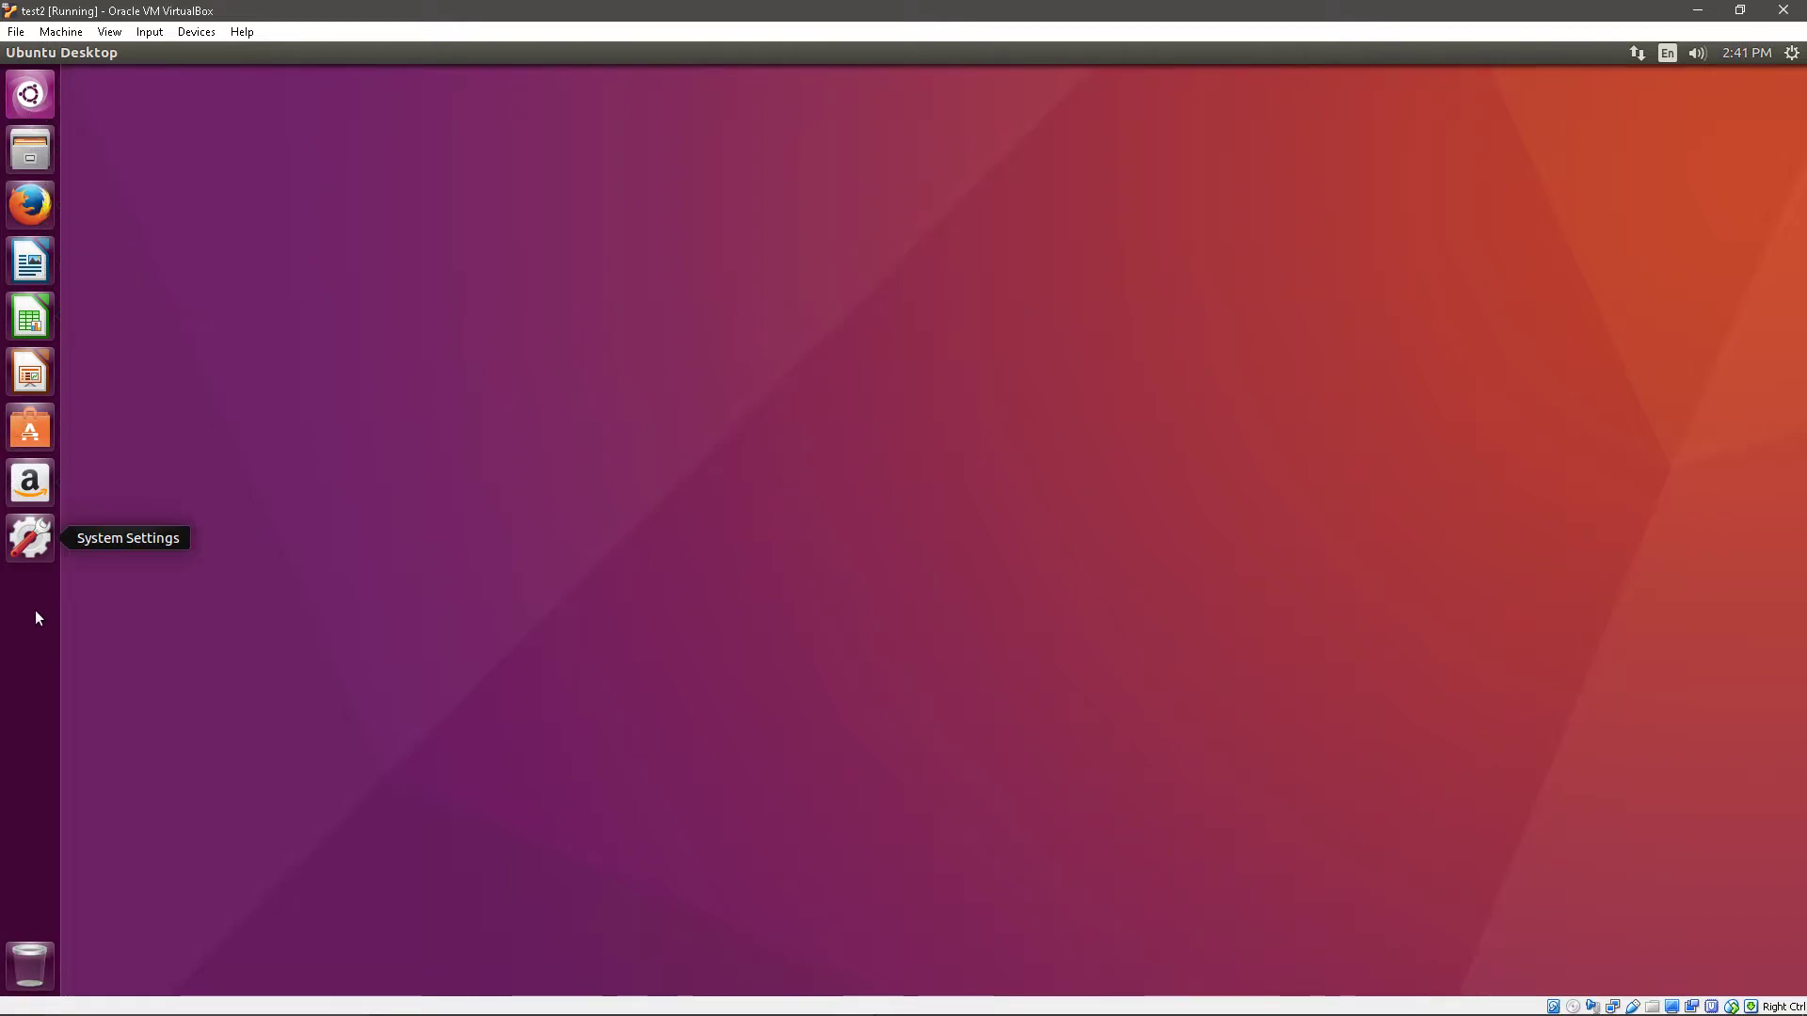
left_click(40, 210)
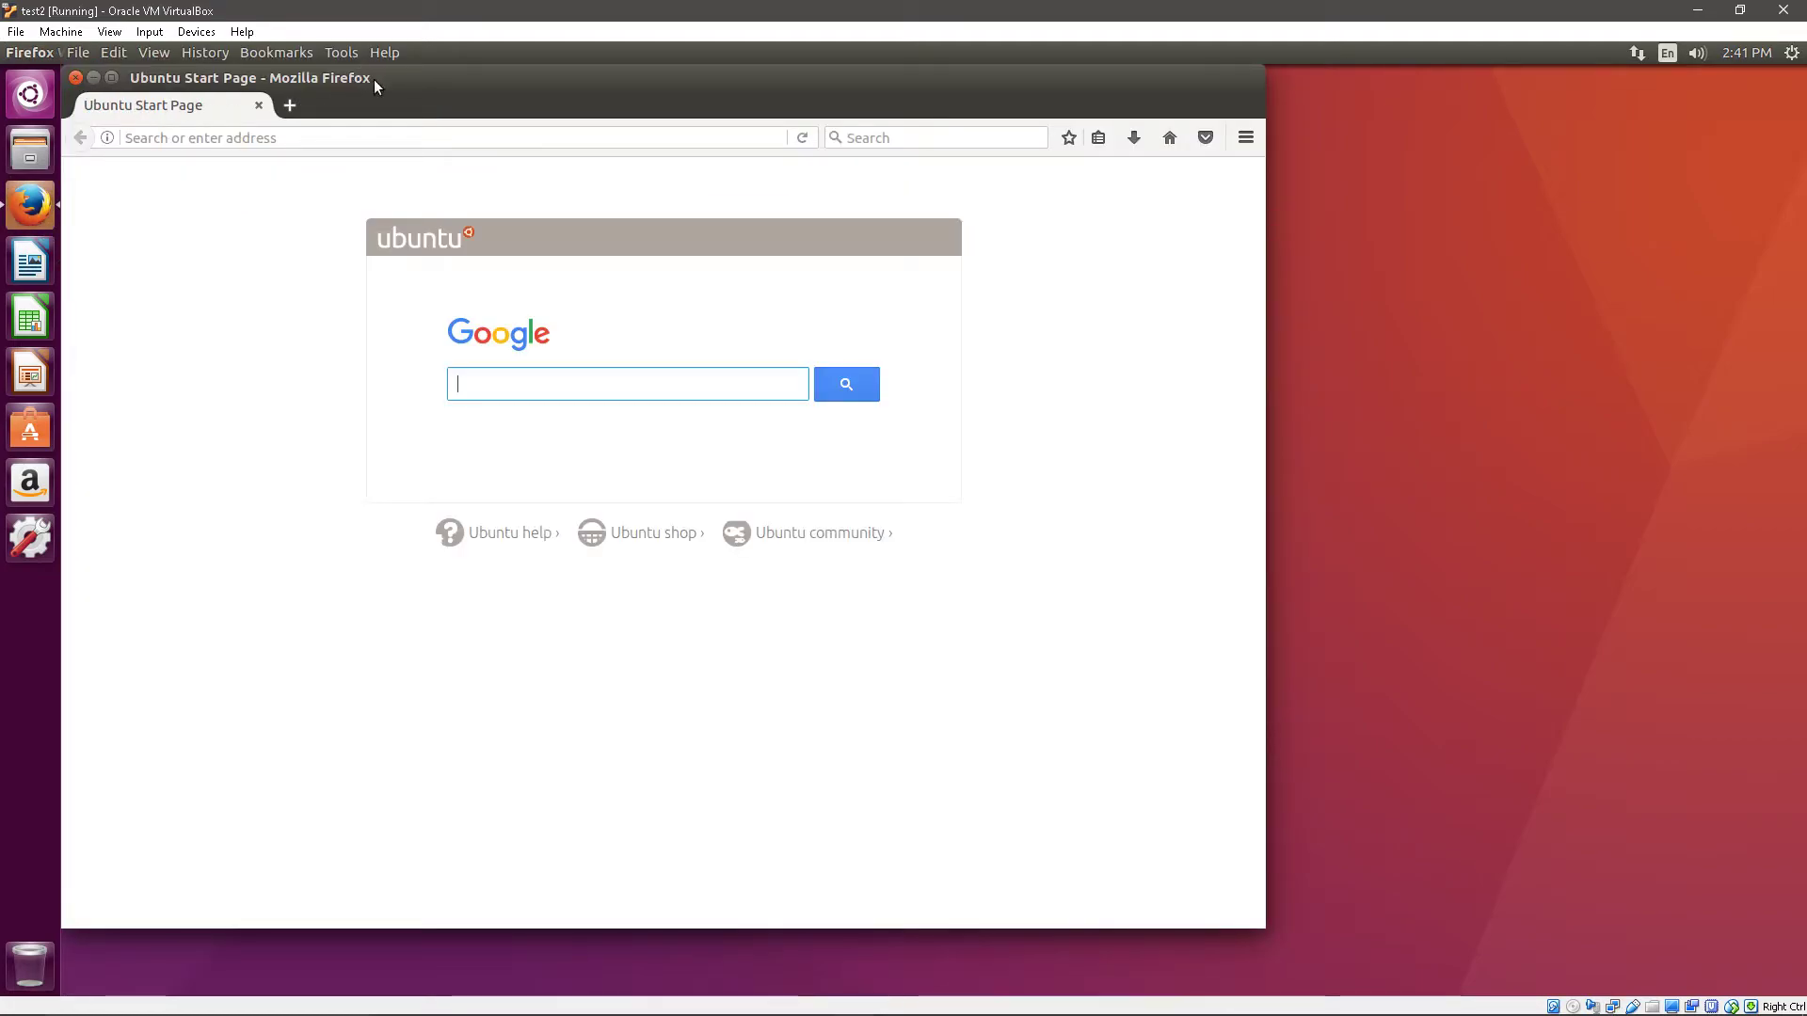
left_click_drag(374, 85, 738, 117)
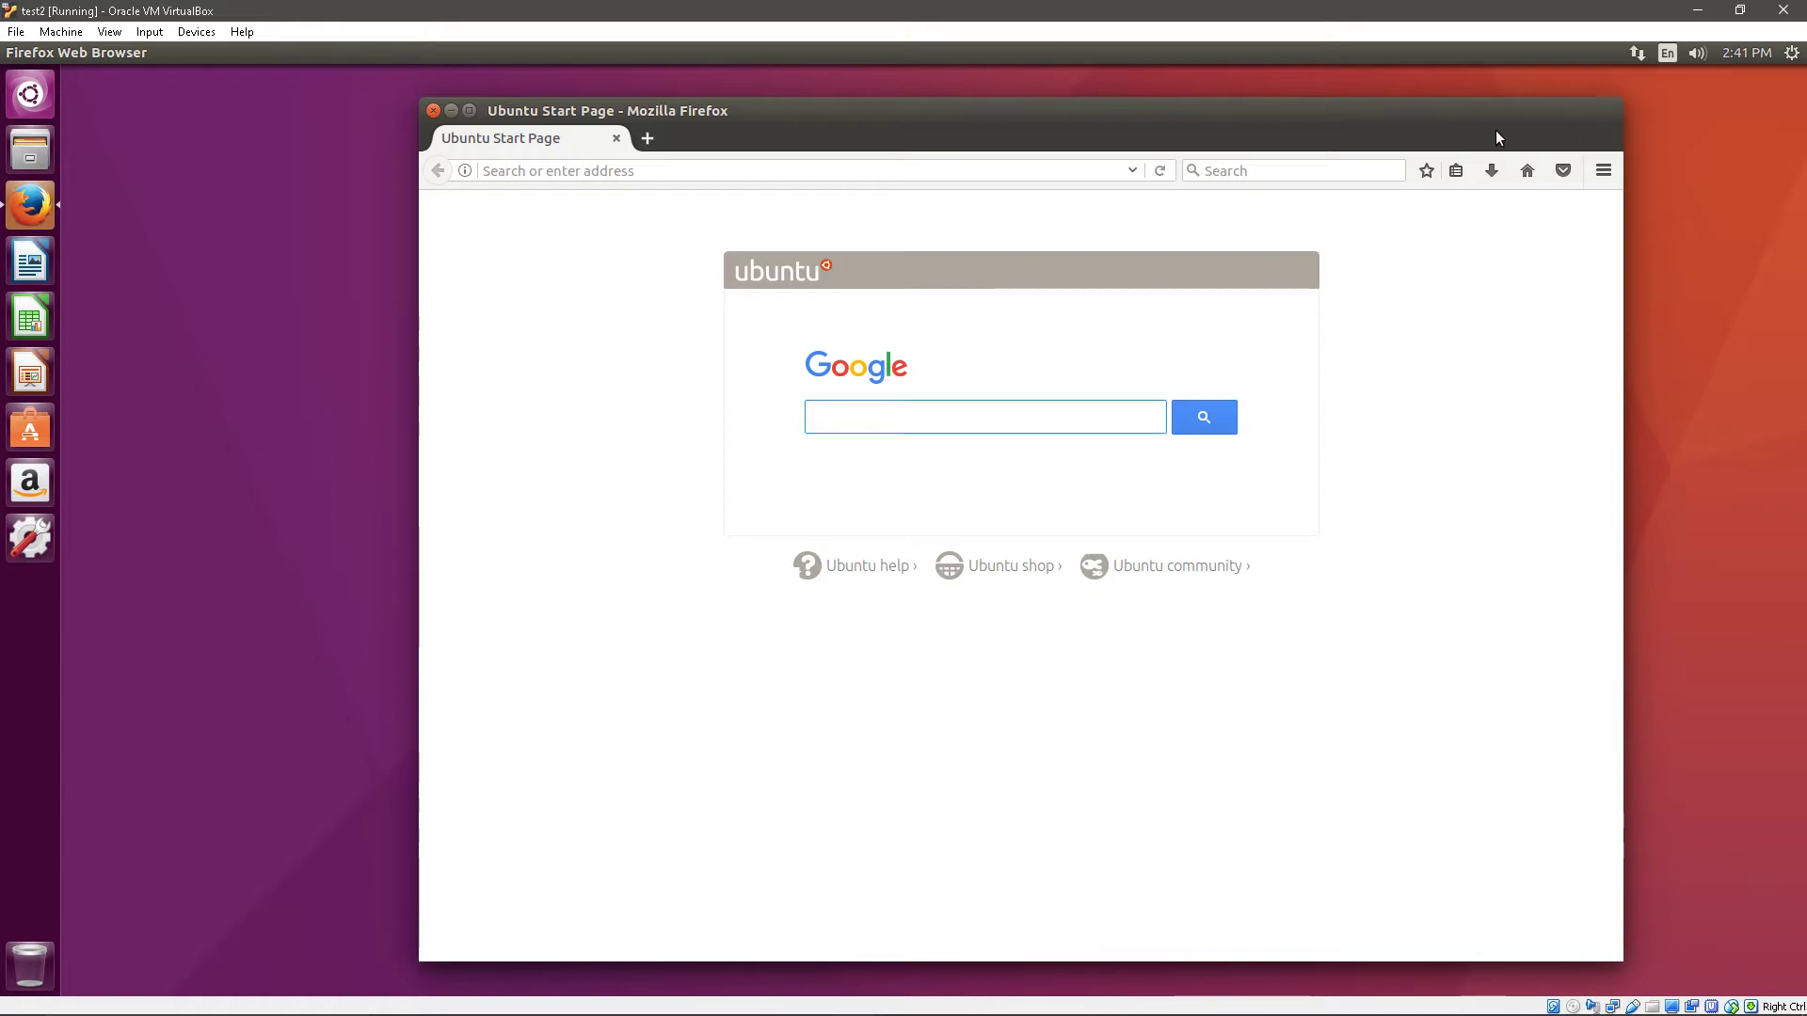
- Close the Firefox window on the Ubuntu desktop
left_click(433, 110)
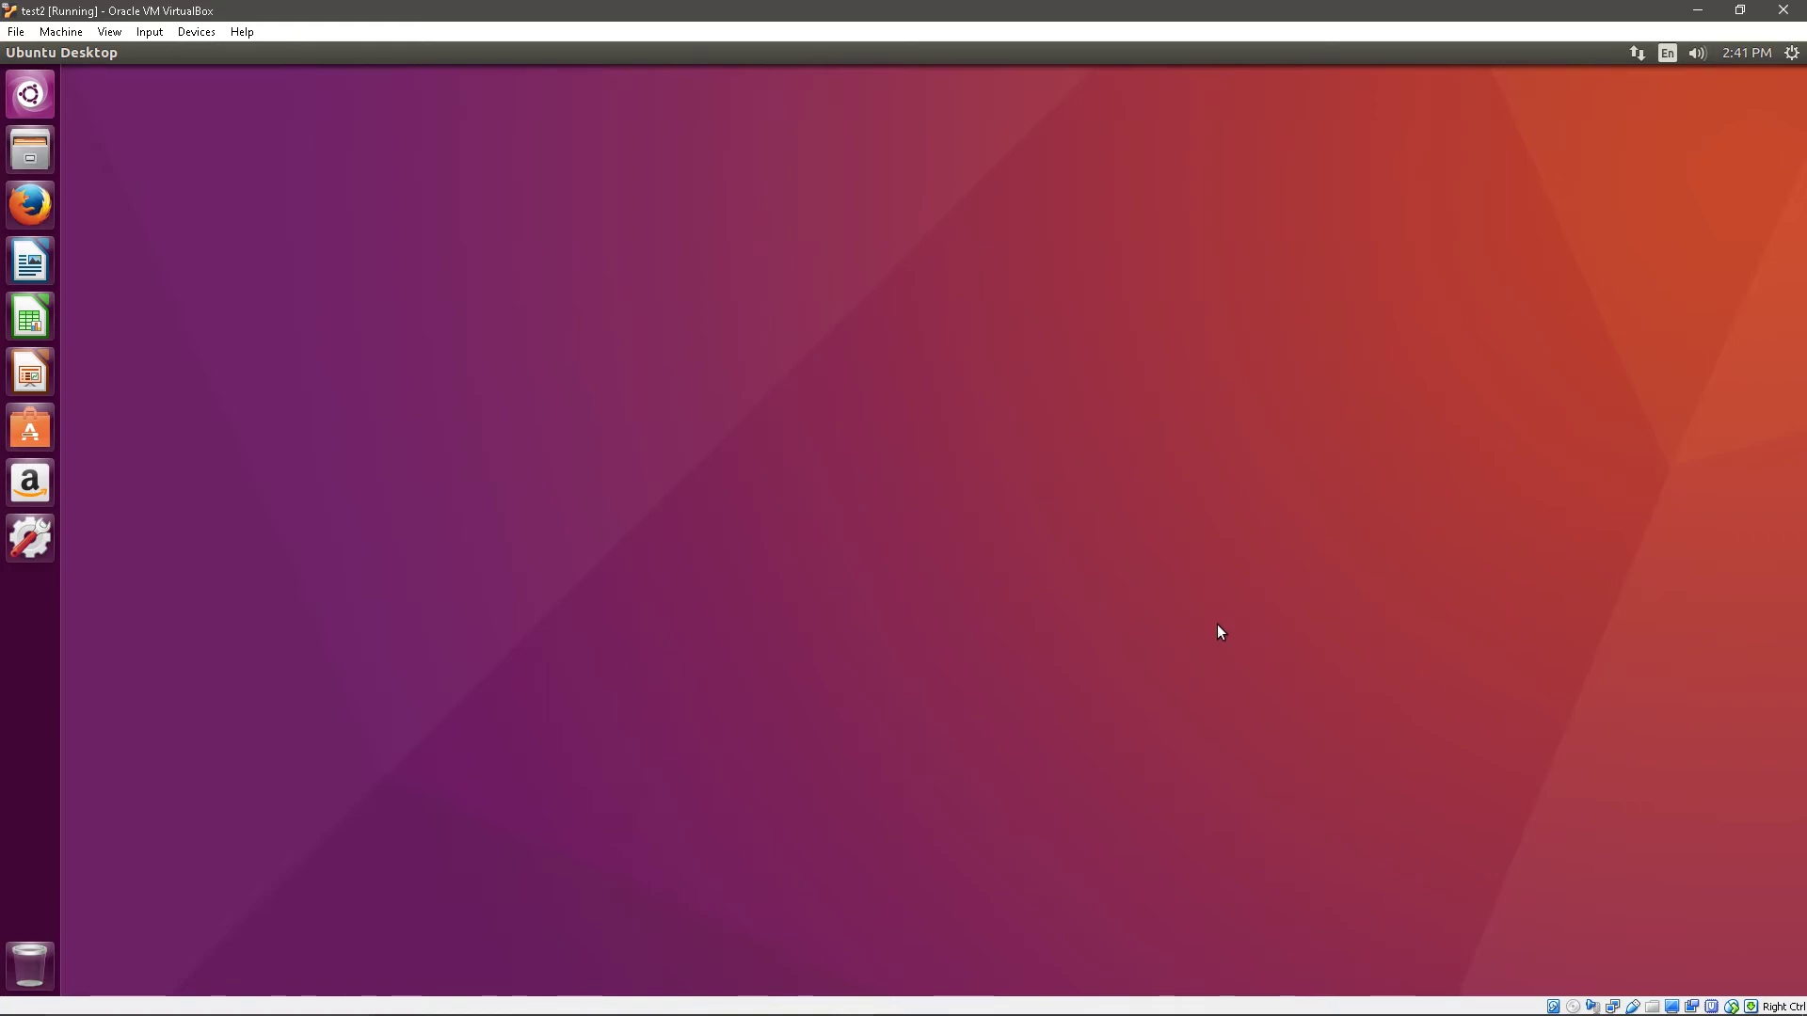
- Restore both Discord windows, switch the lower one to #development, and minimize the VirtualBox VM
mouse_move(730, 1014)
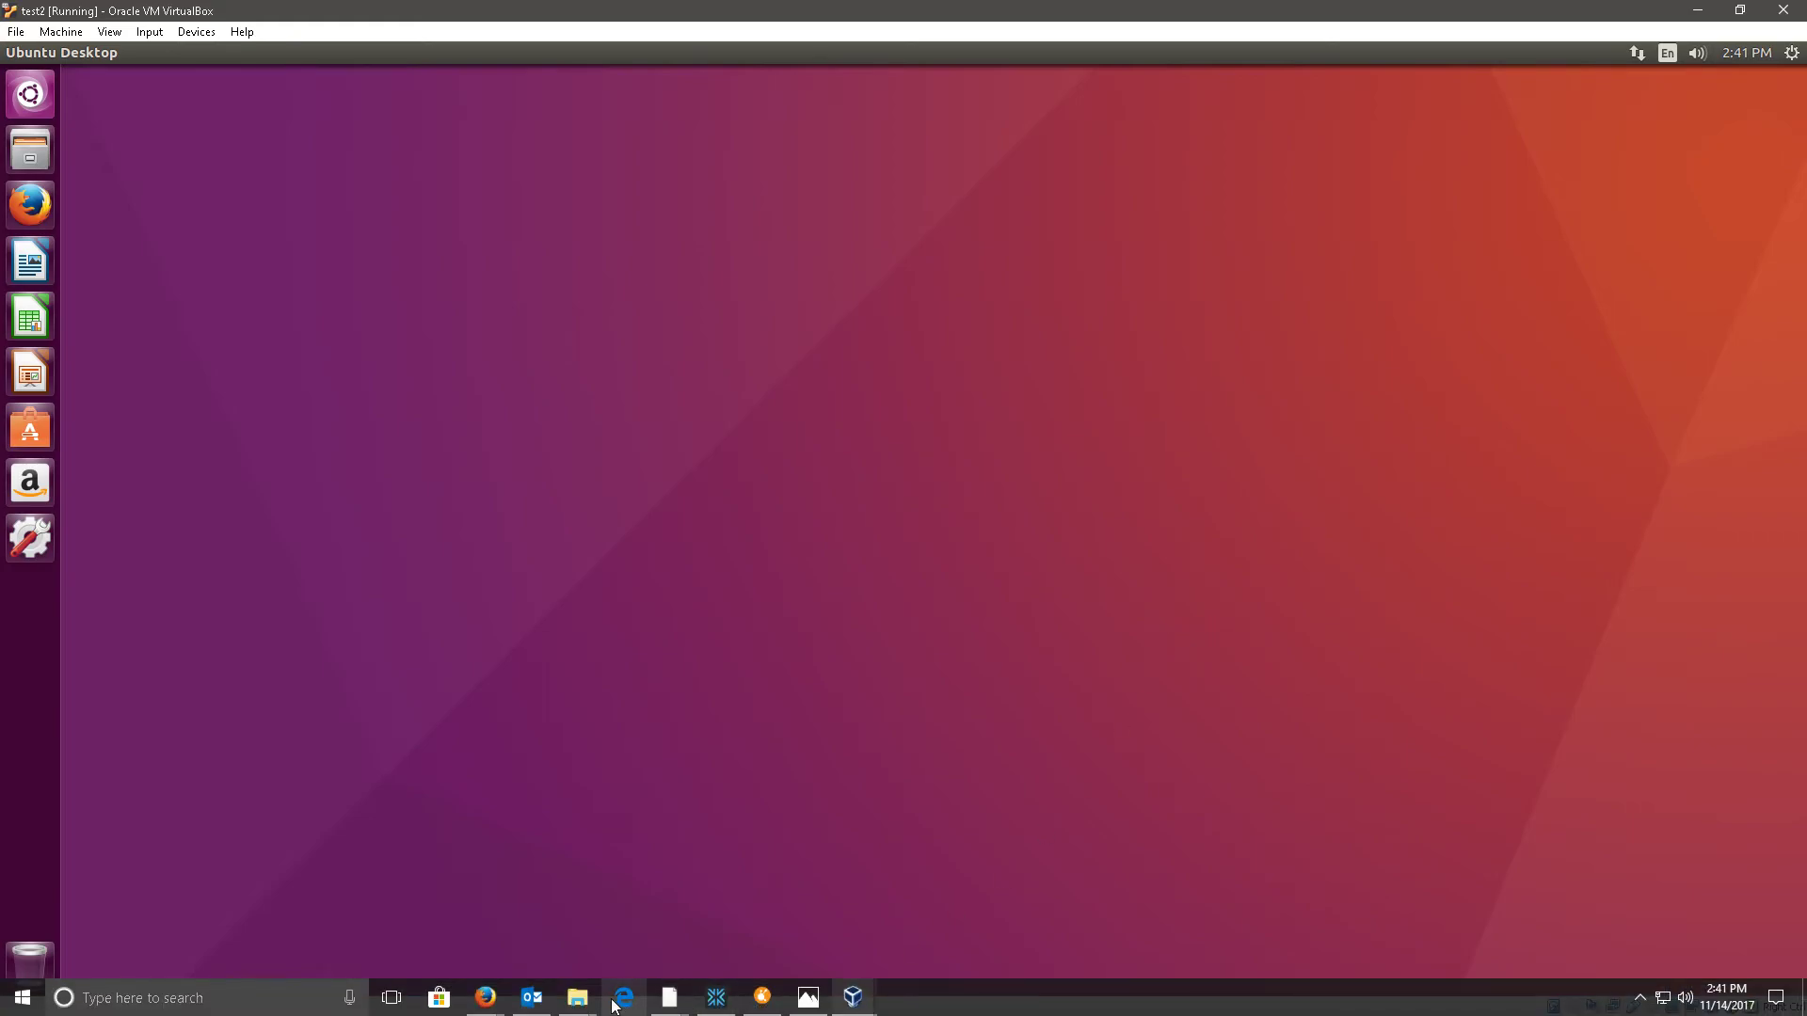
mouse_move(669, 999)
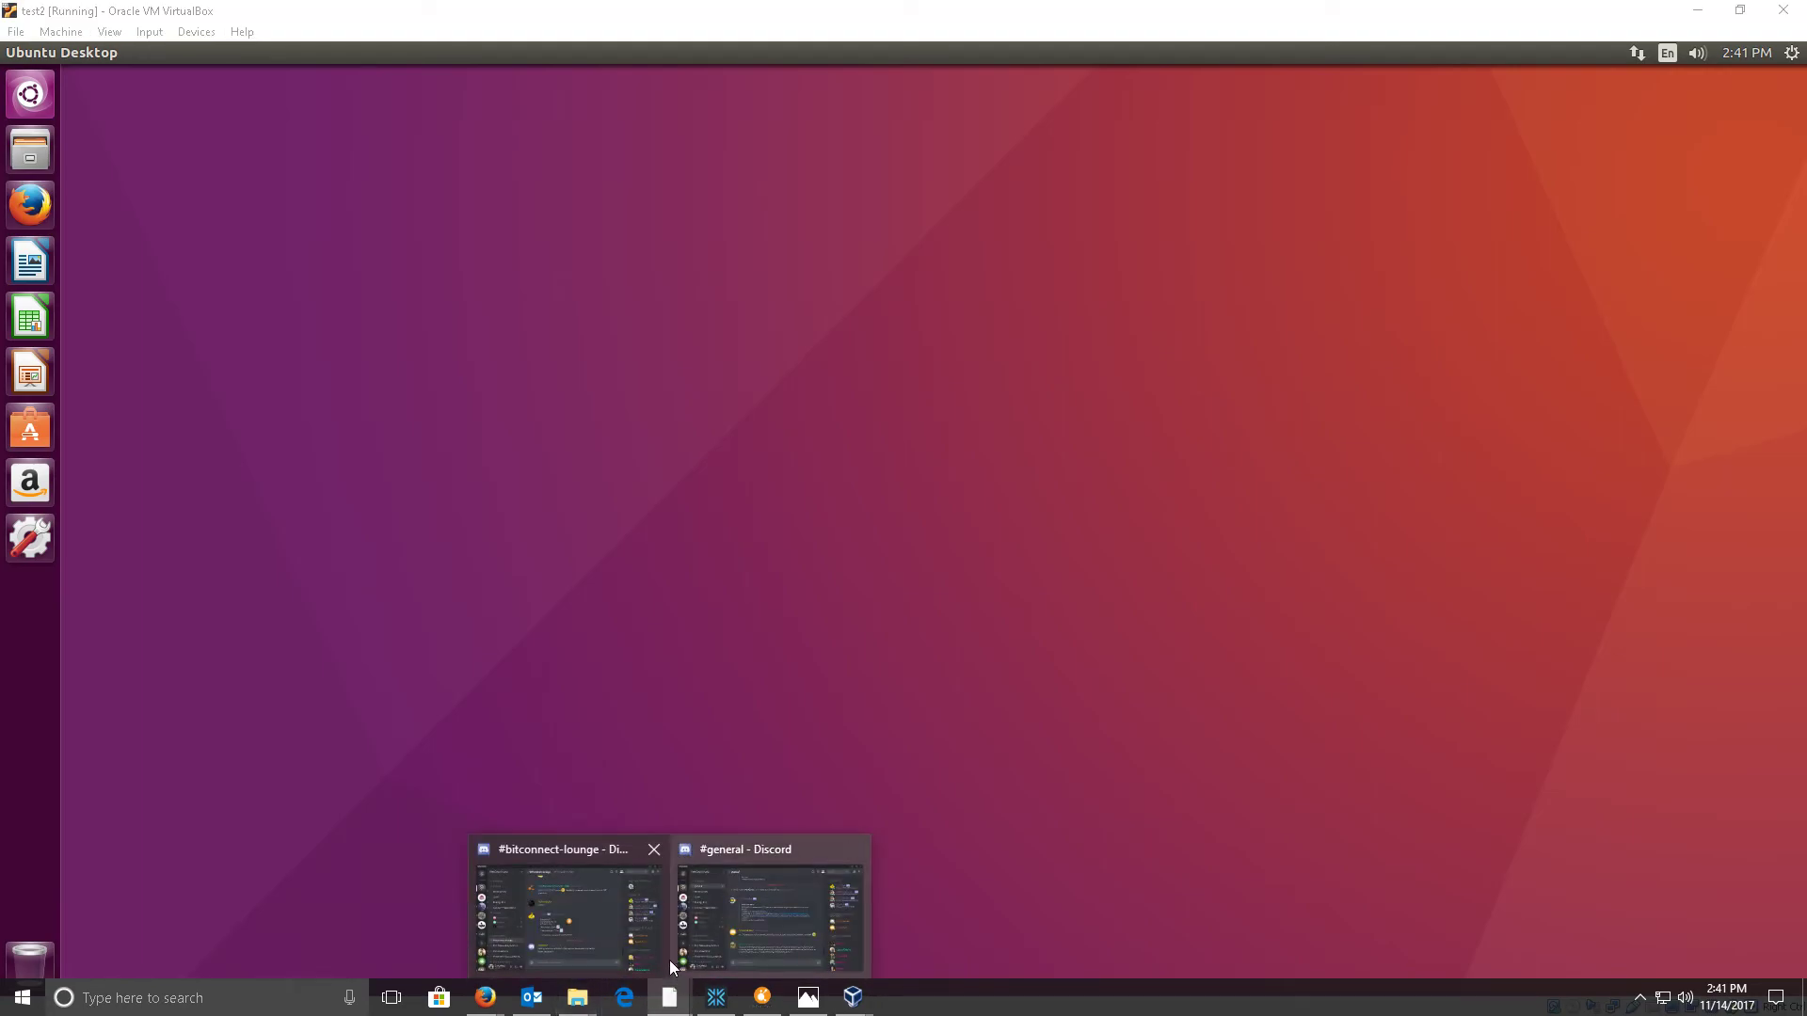
left_click(638, 908)
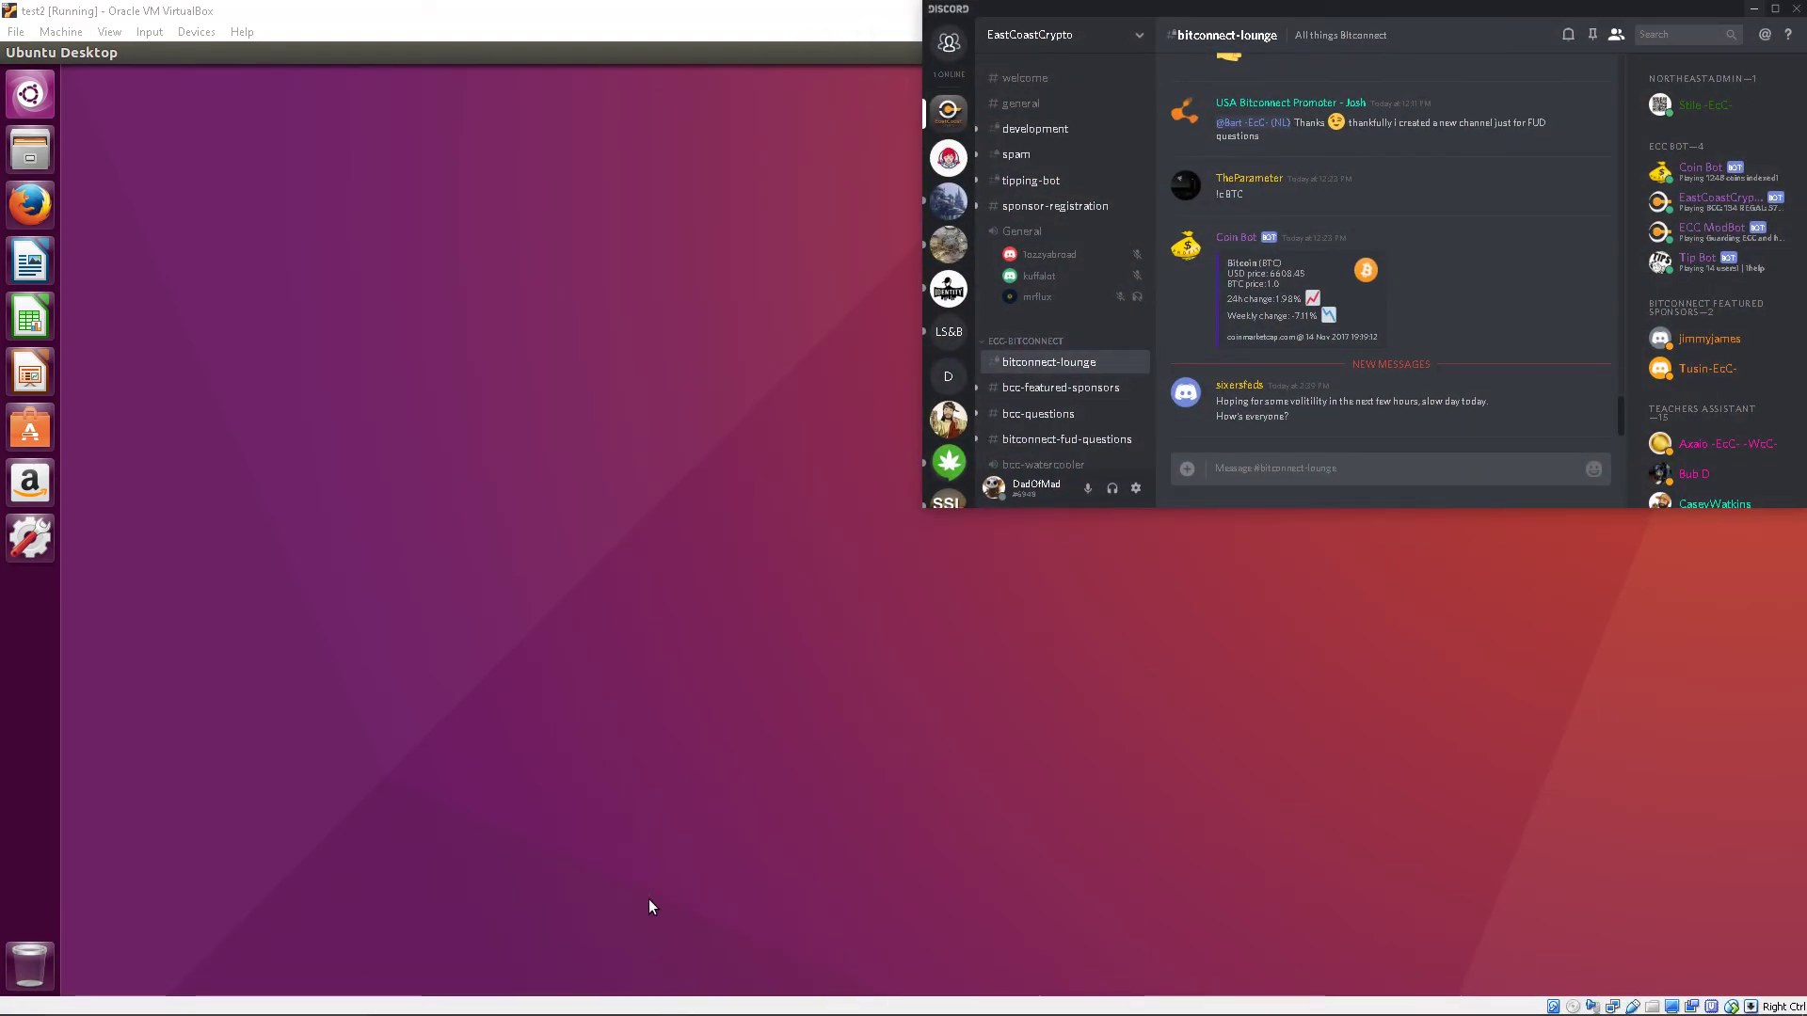
mouse_move(527, 1011)
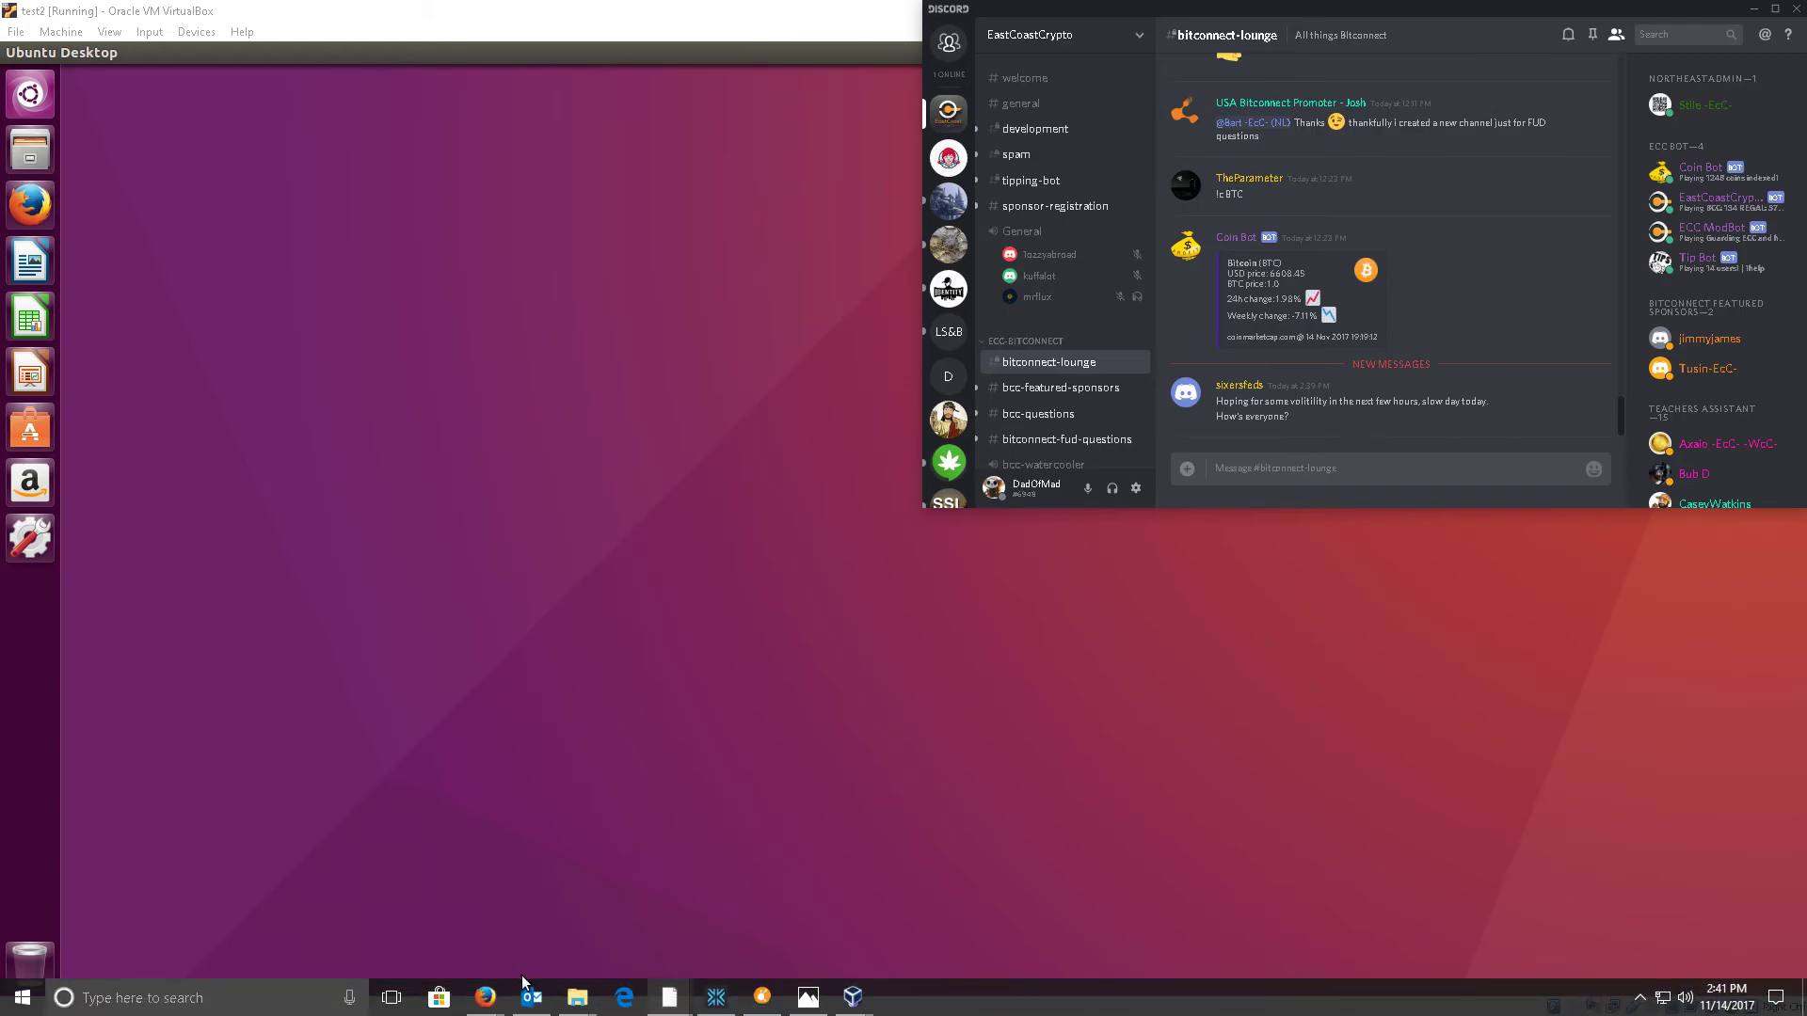
mouse_move(669, 999)
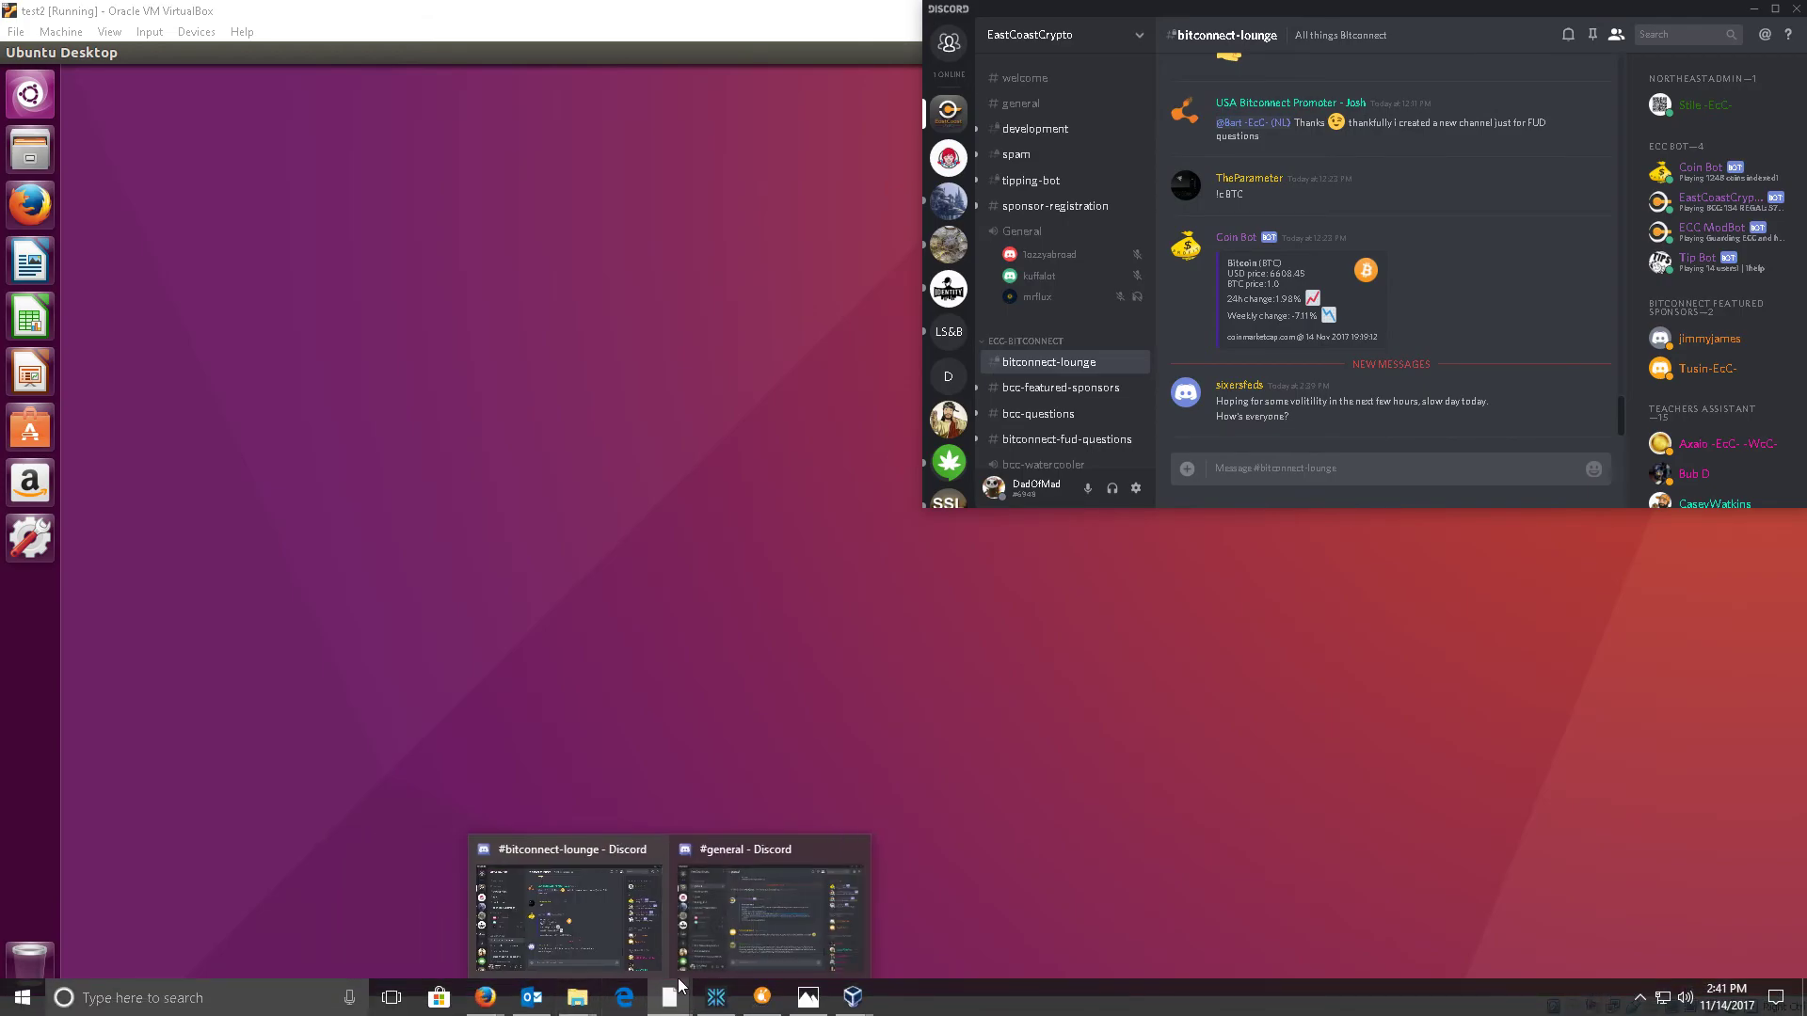
left_click(753, 904)
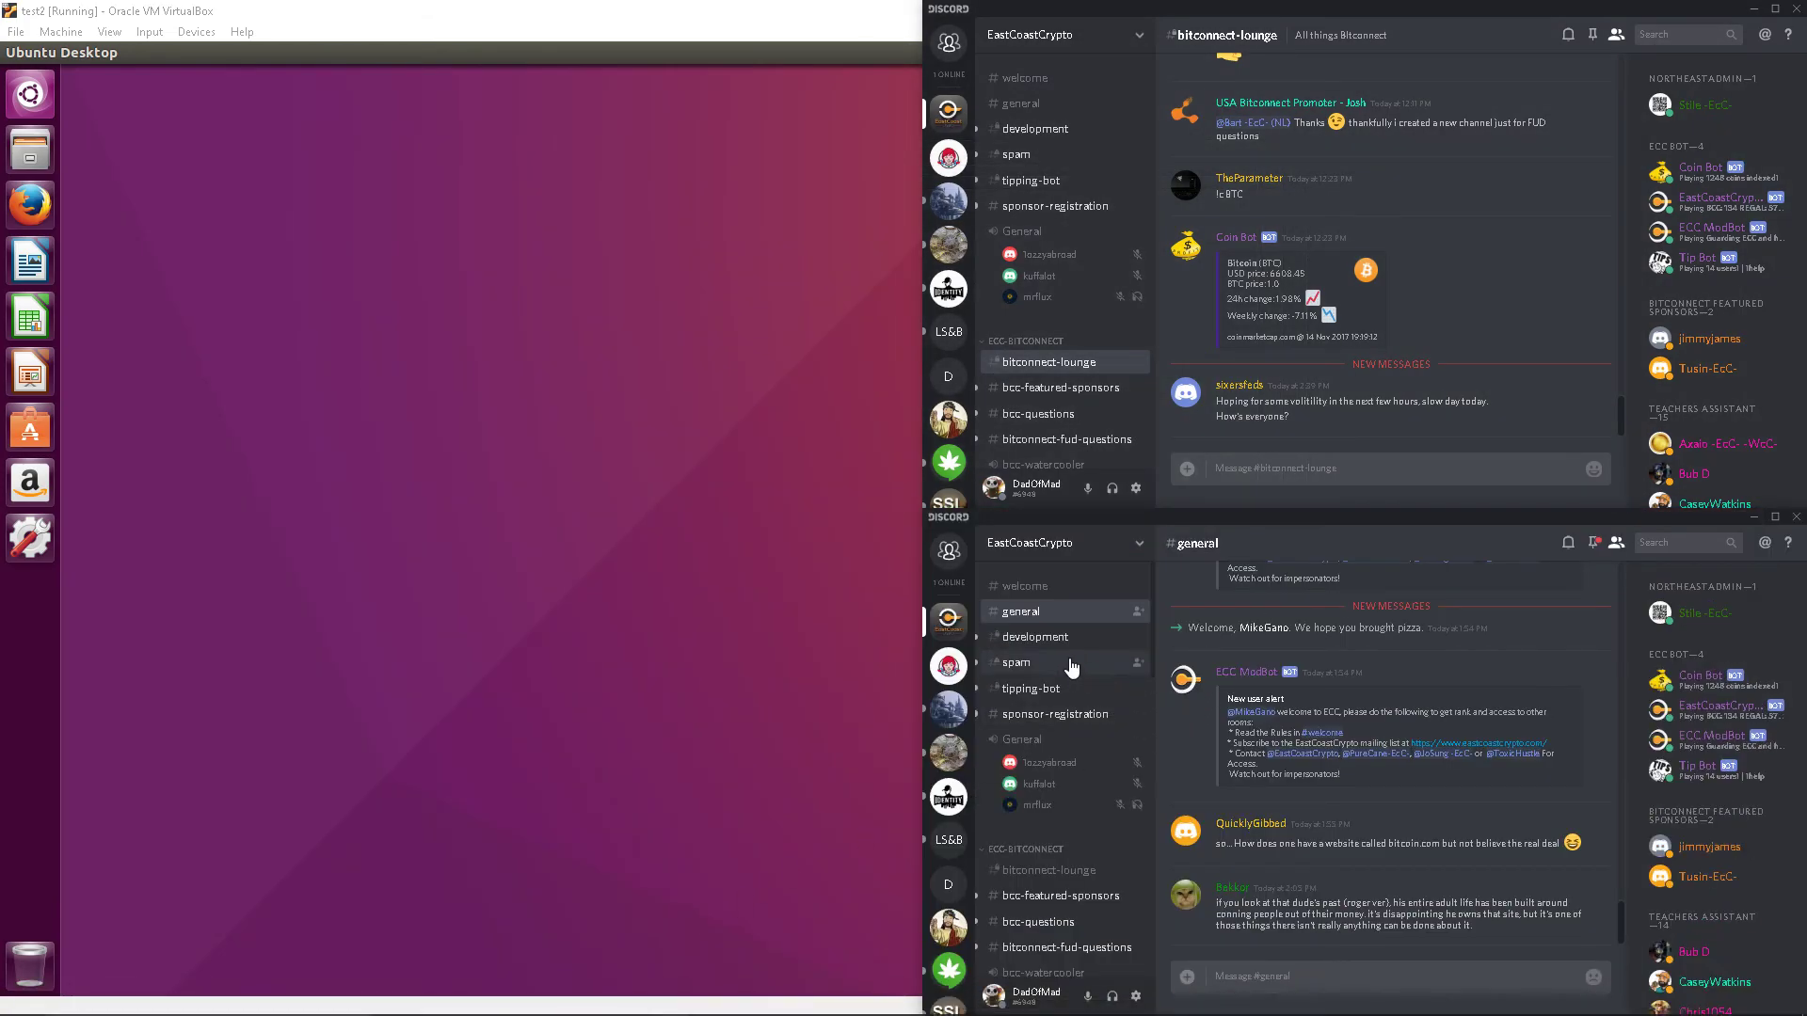
left_click(1048, 639)
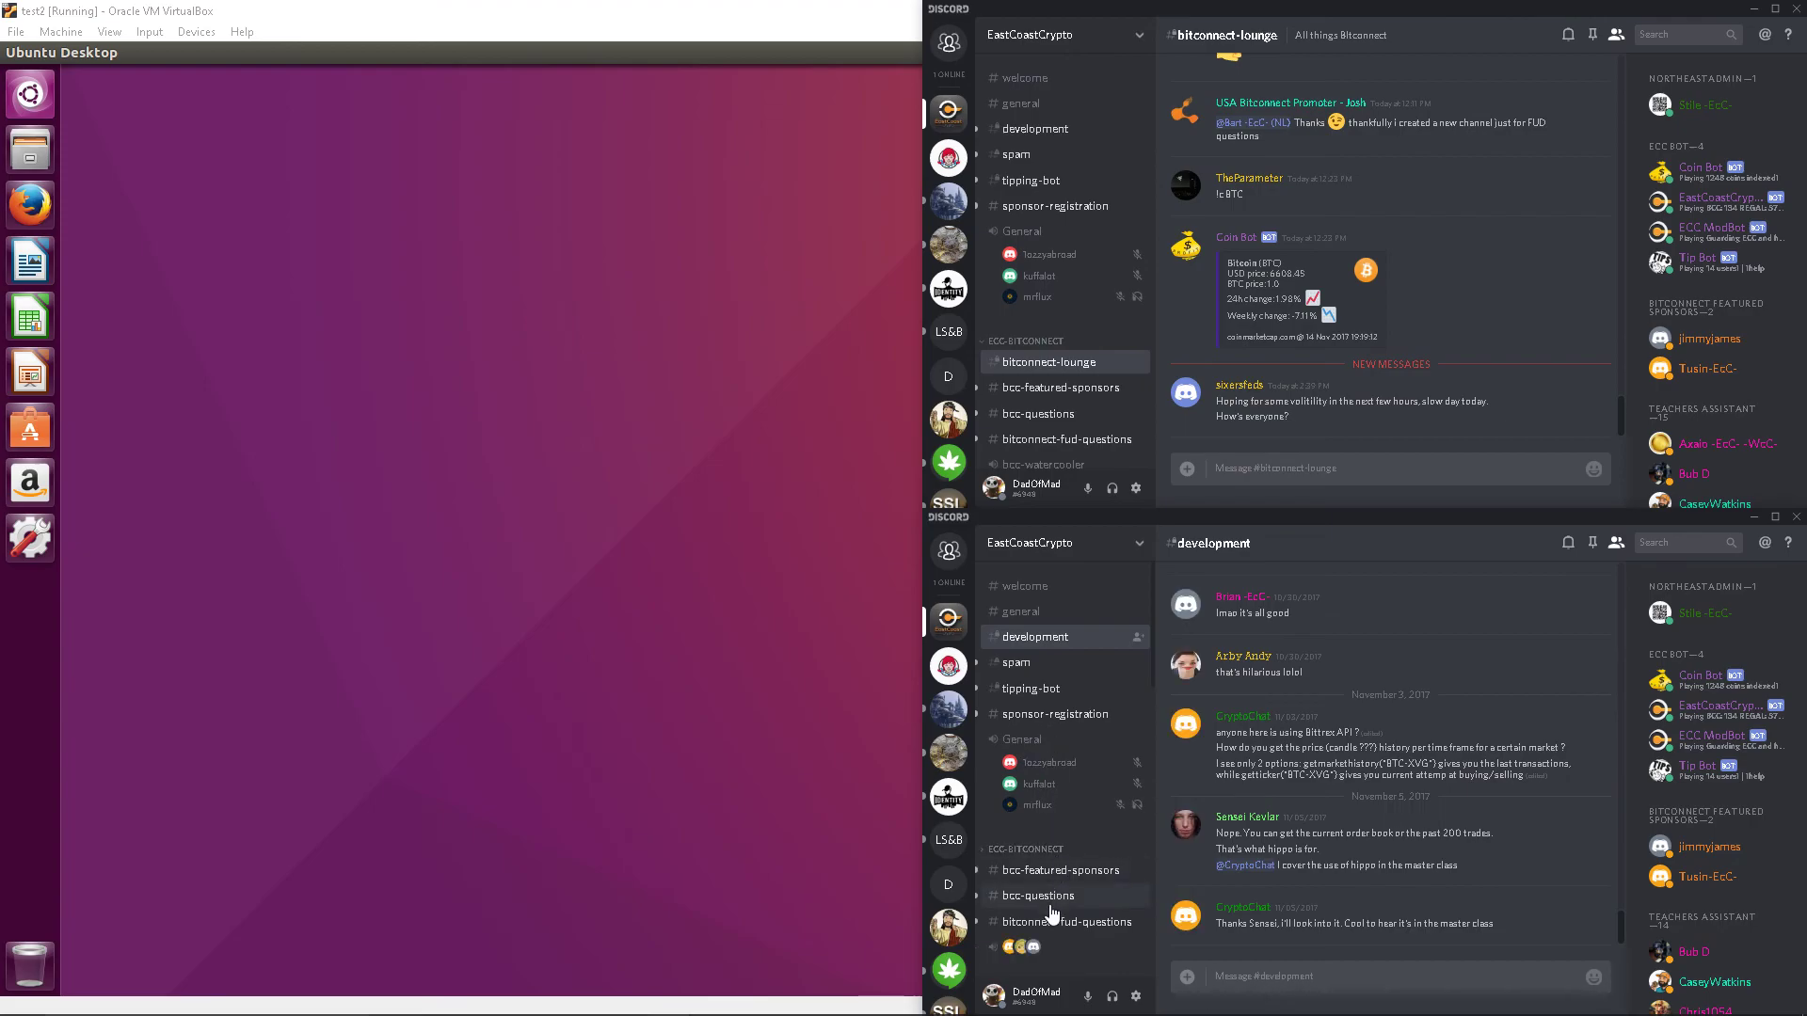
left_click(704, 753)
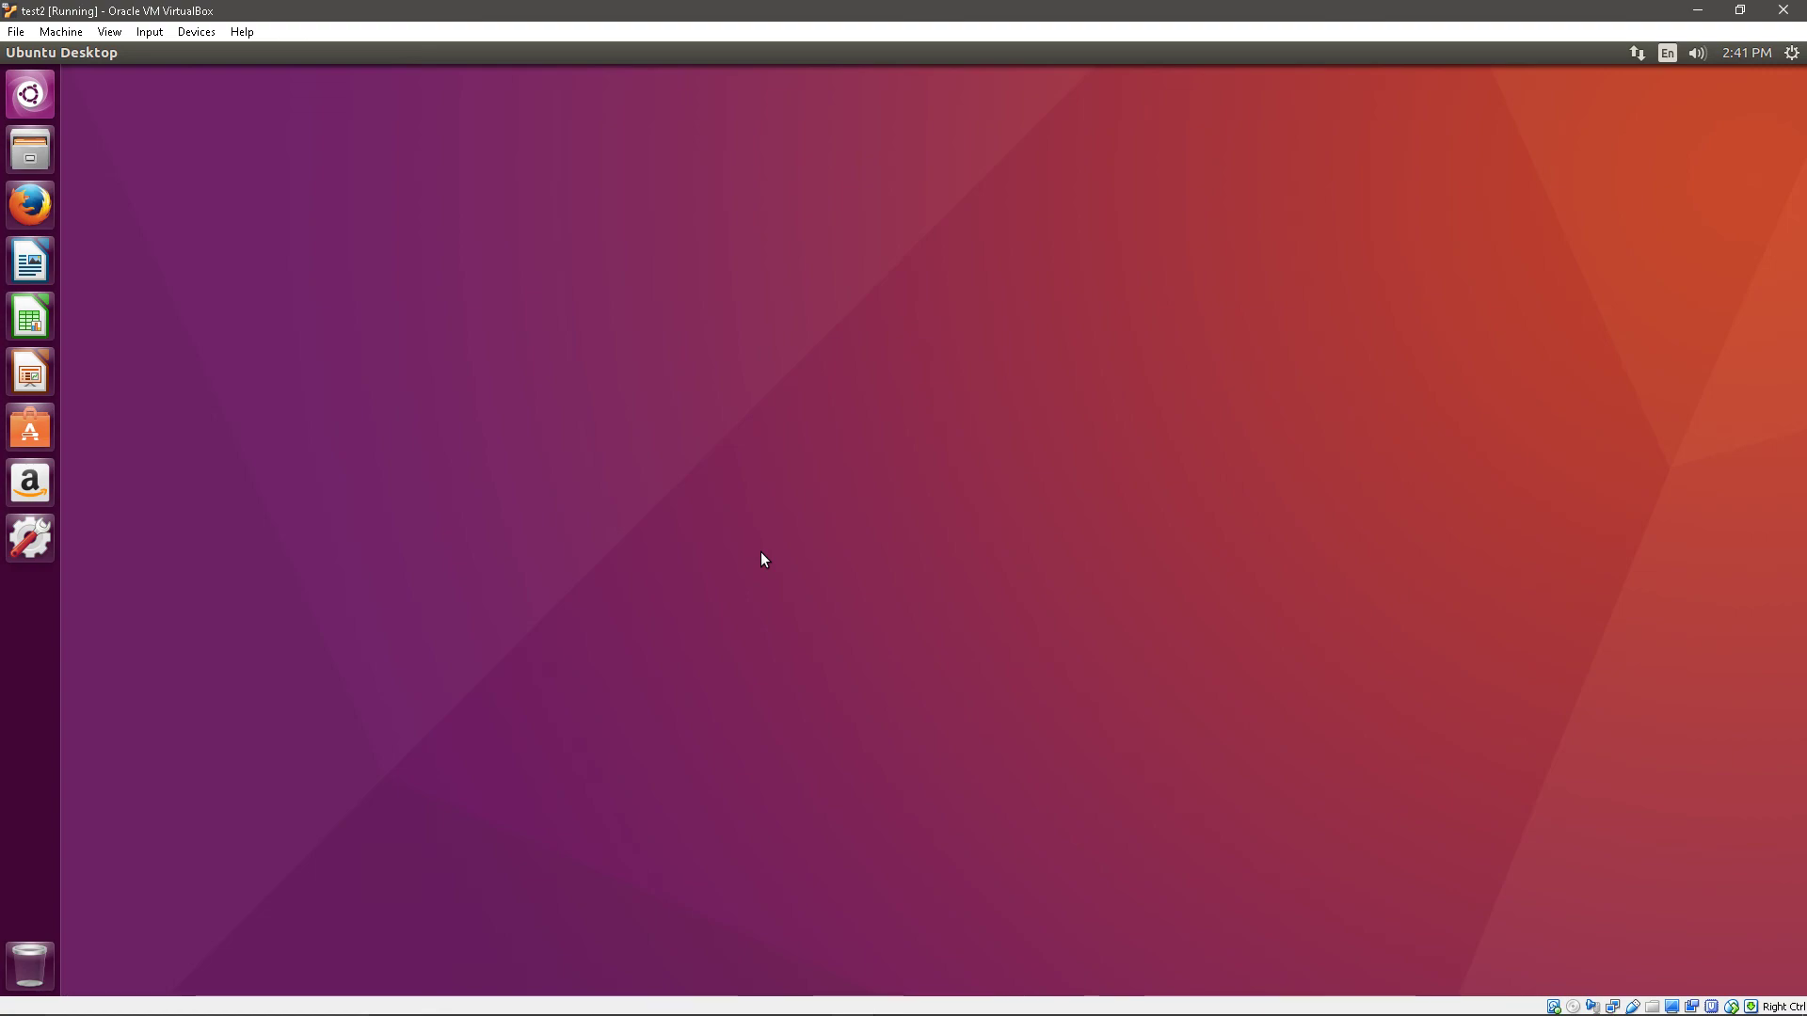
left_click(1697, 10)
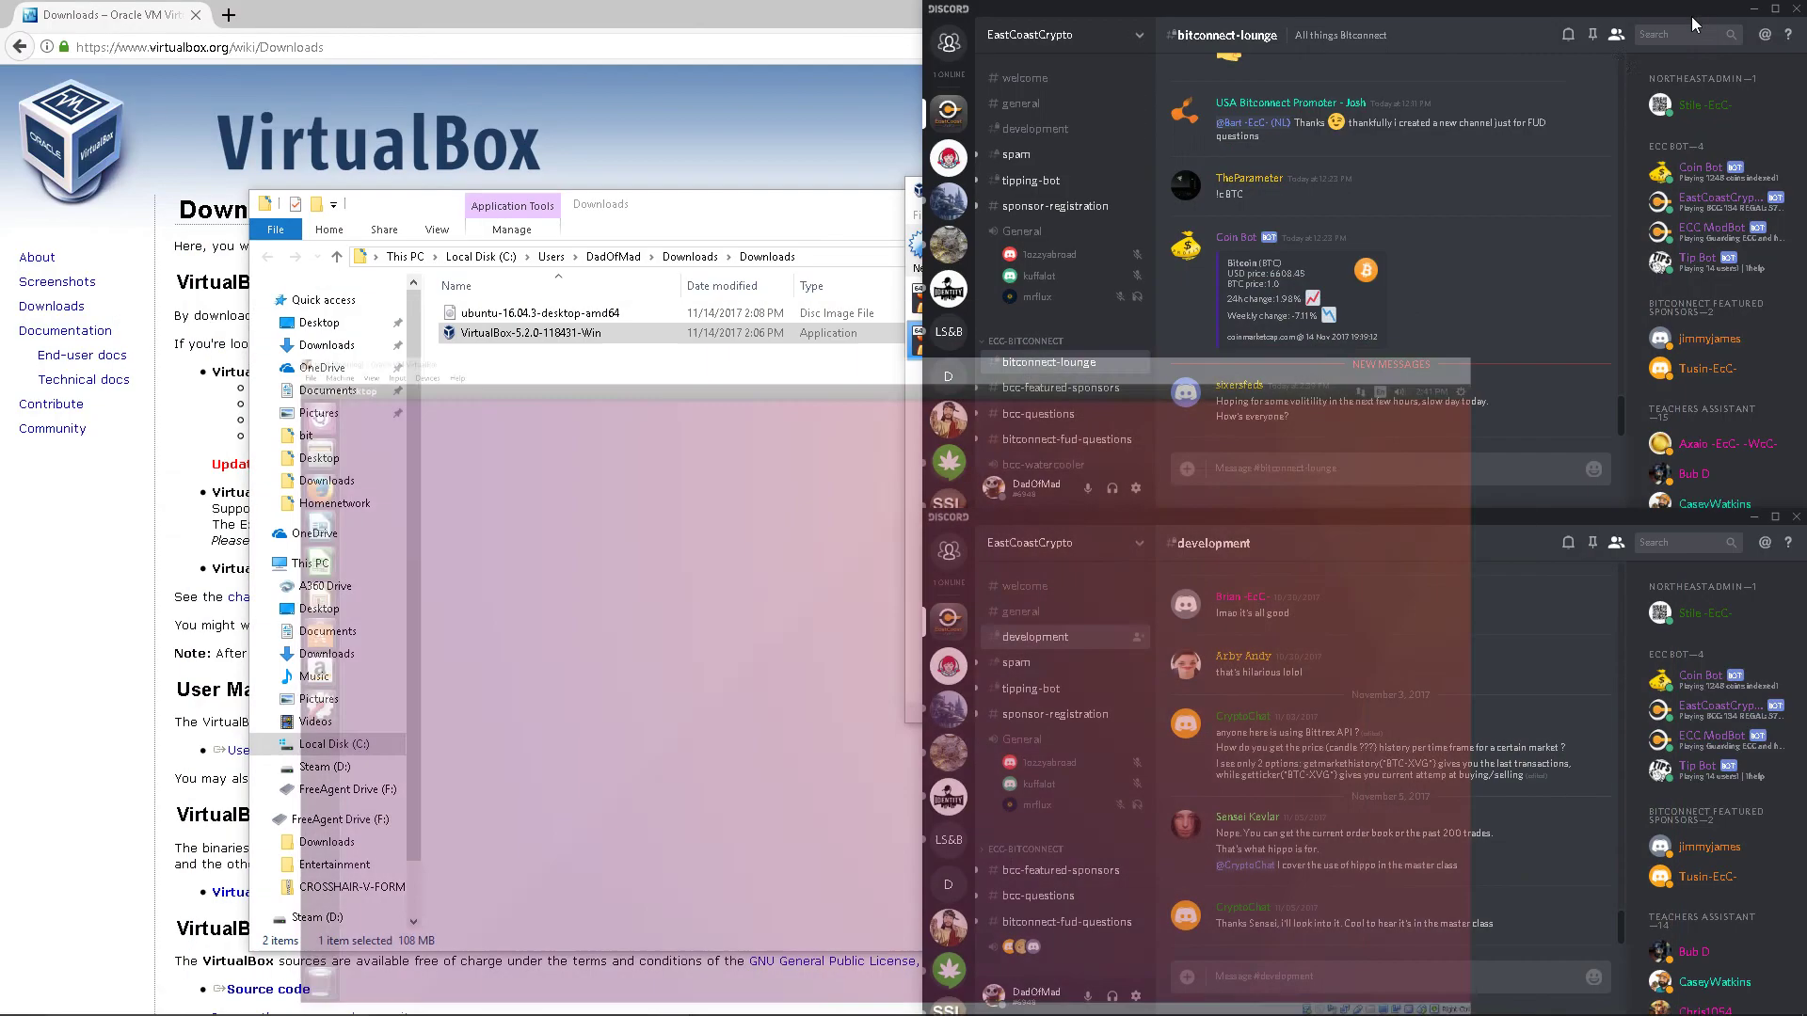